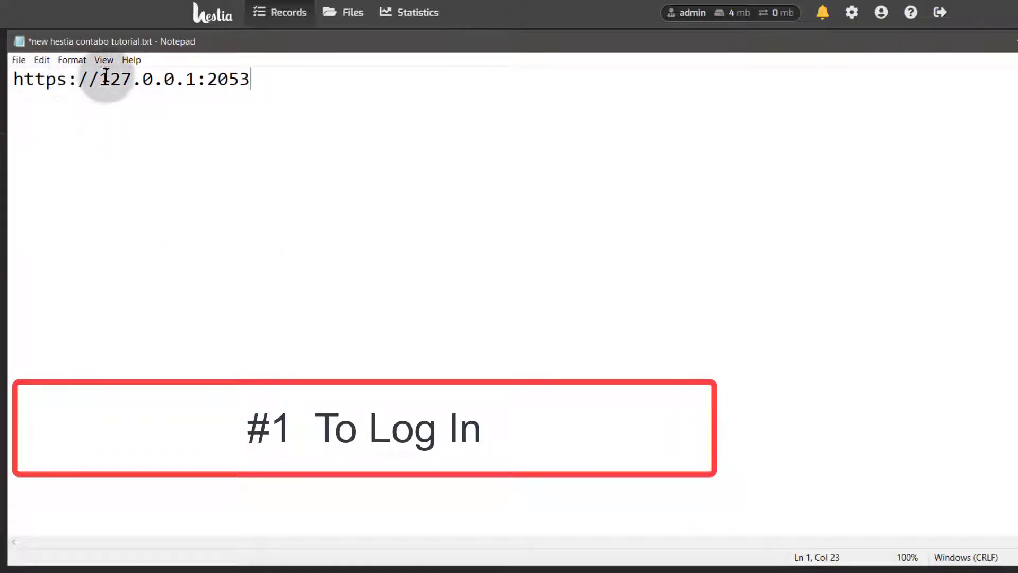
Step: On the Users page, review the admin account's web, DNS, database, cron and backup counts
drag(100, 79, 253, 77)
click(200, 79)
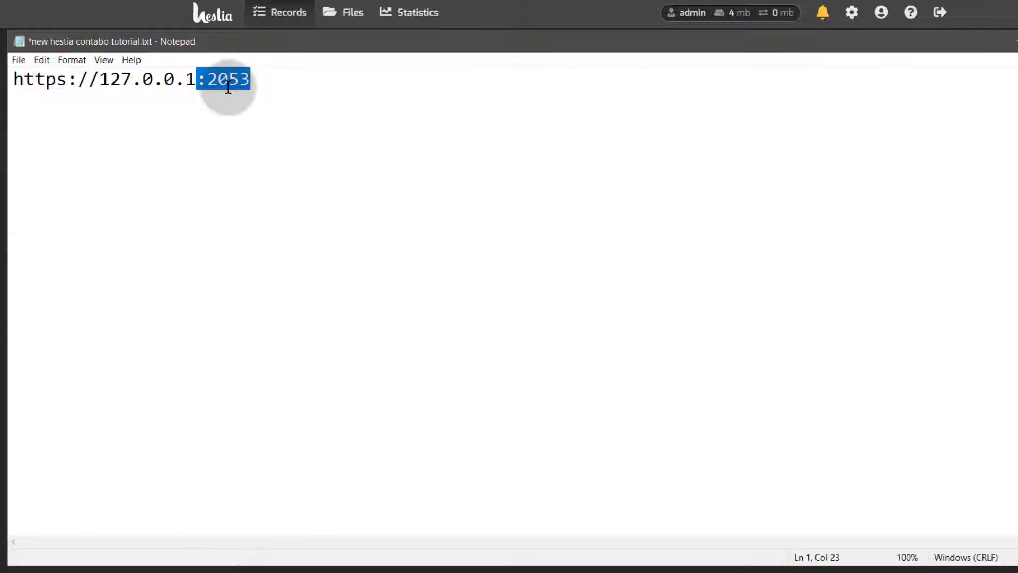
click(271, 79)
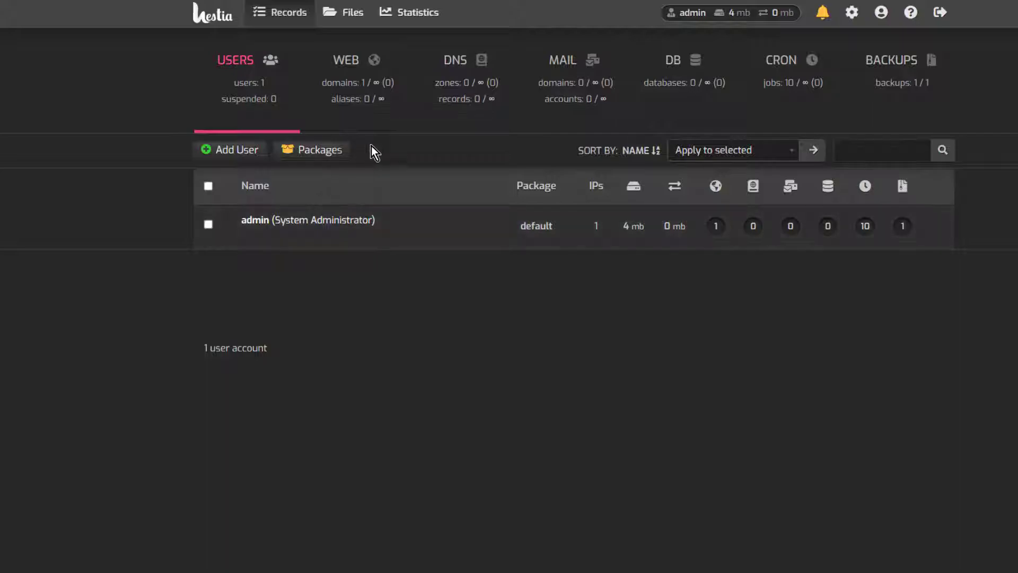
mouse_move(354, 67)
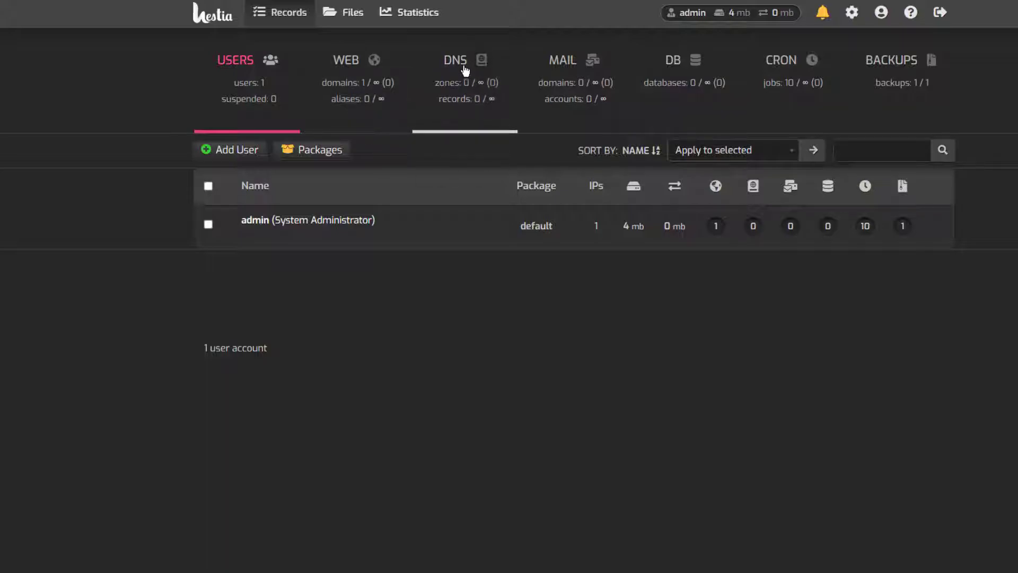
mouse_move(465, 69)
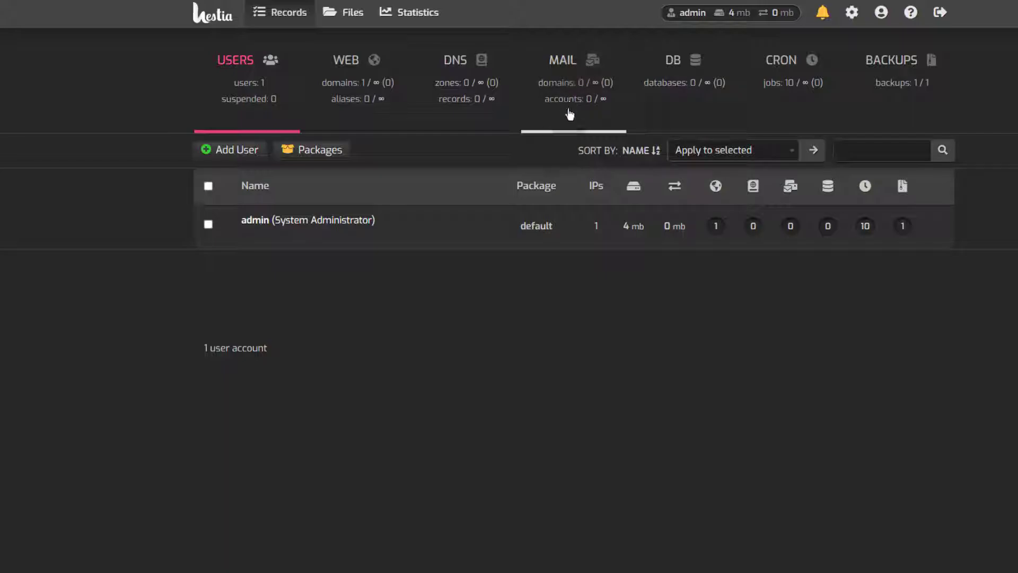
mouse_move(675, 70)
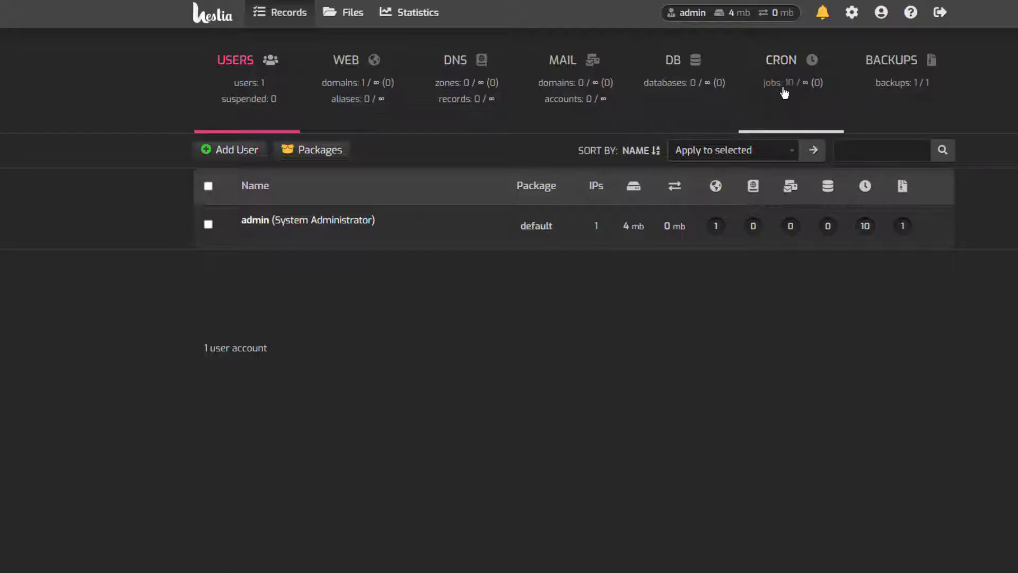
mouse_move(773, 69)
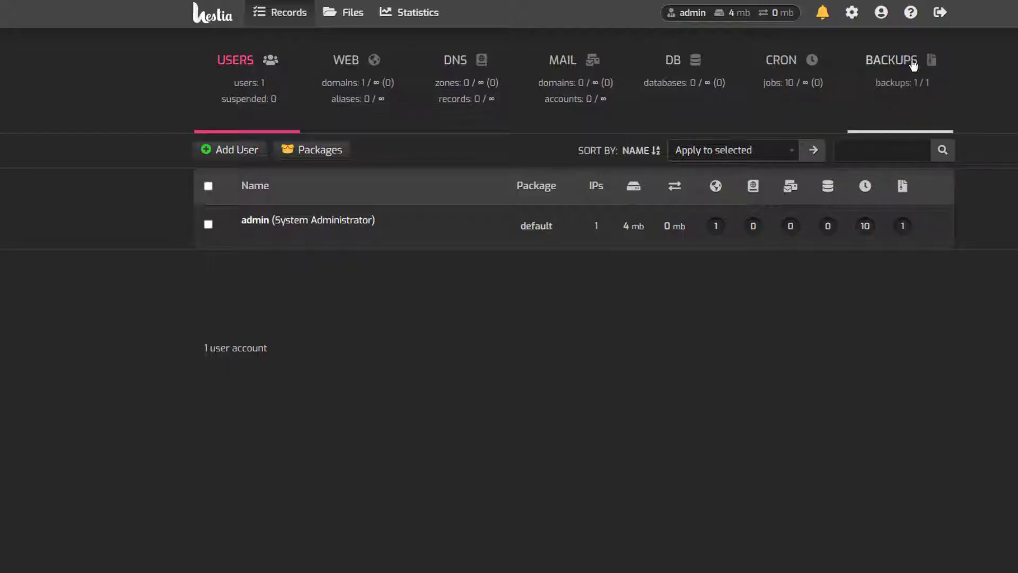
mouse_move(894, 83)
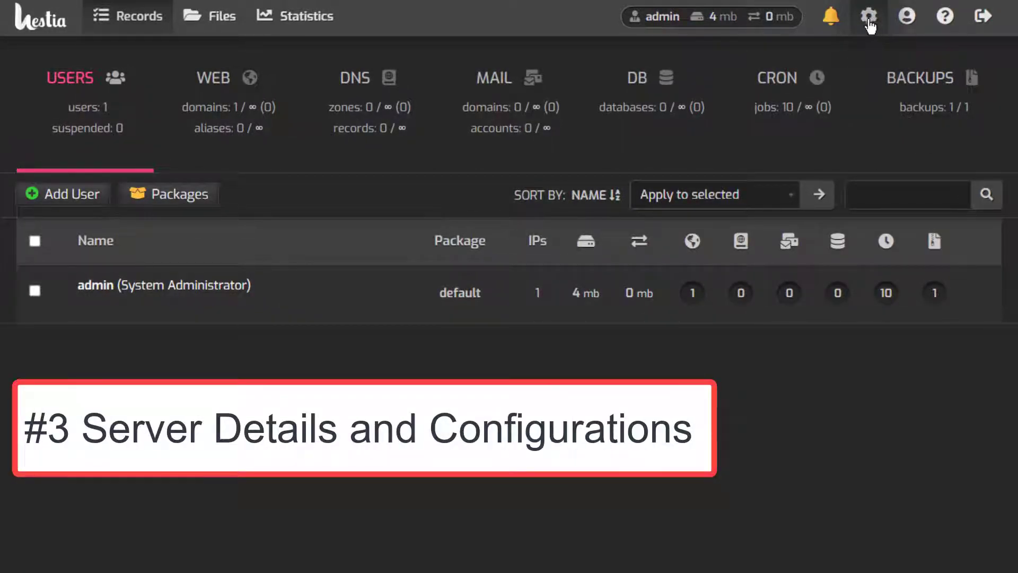
Step: Open the panel1.javascriptbear.com server page and scroll through its running services
click(870, 26)
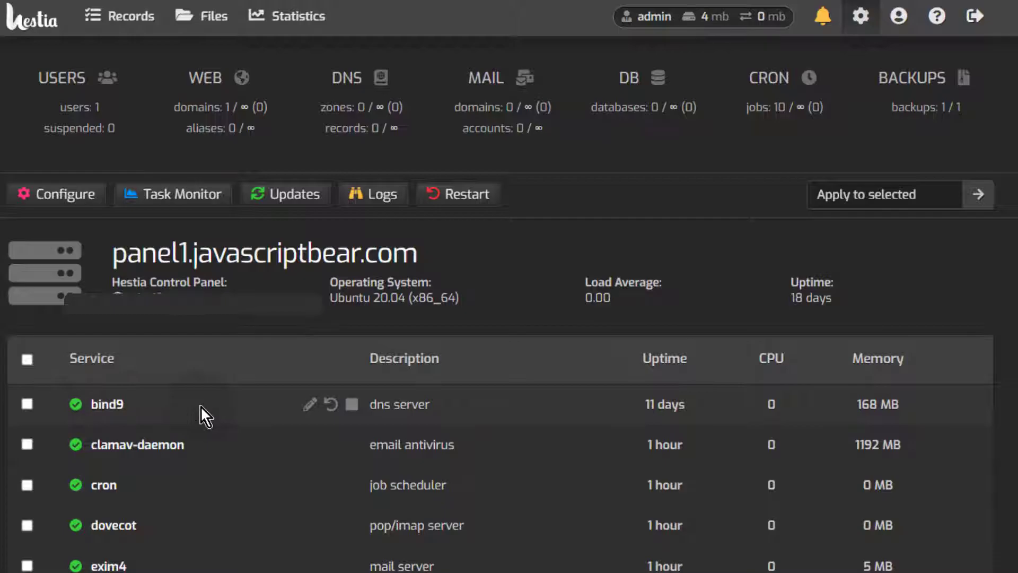
scroll(201, 406, down, 6)
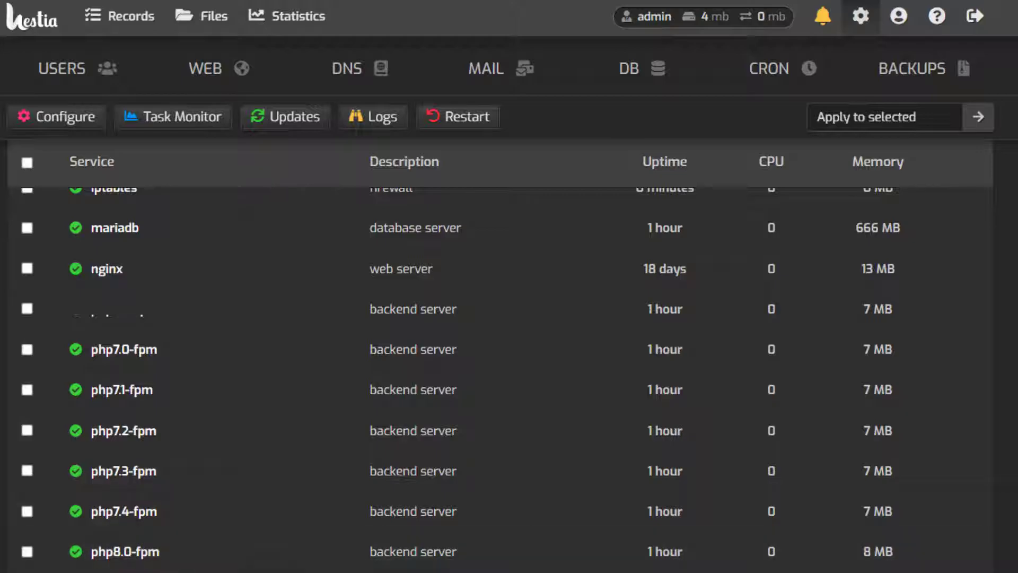
scroll(460, 373, up, 2)
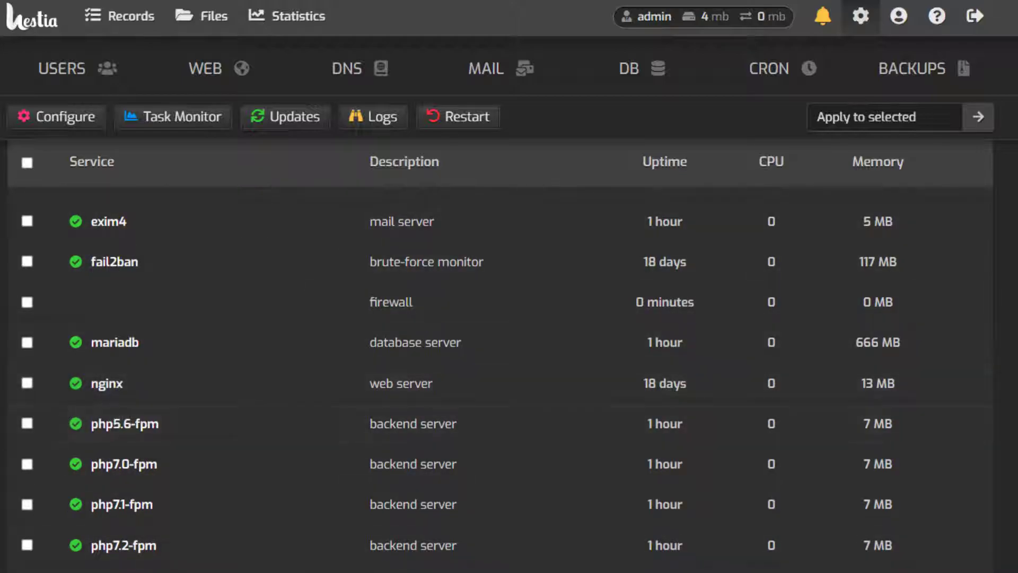
scroll(5, 465, up, 2)
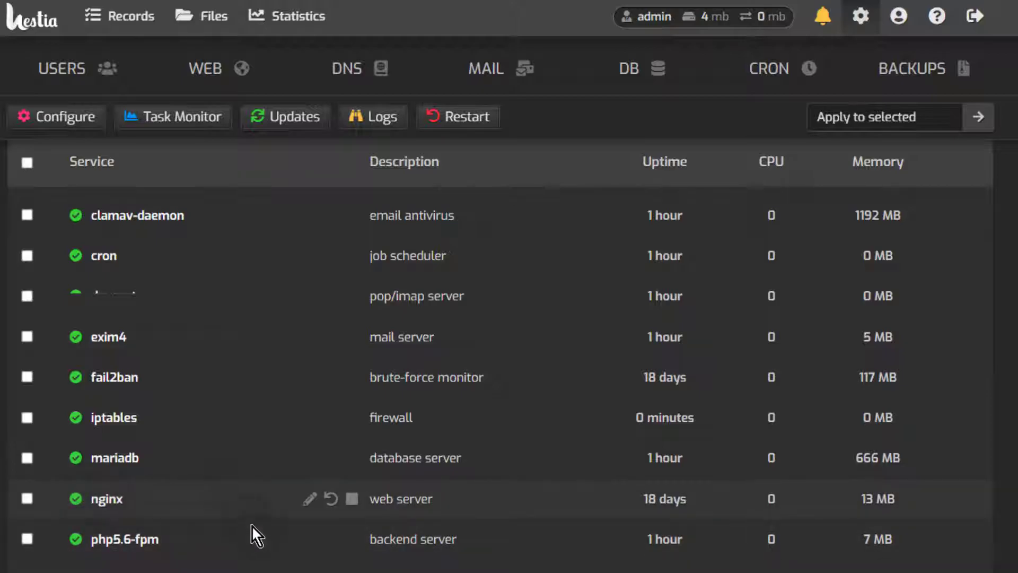
scroll(253, 526, down, 4)
scroll(332, 511, up, 2)
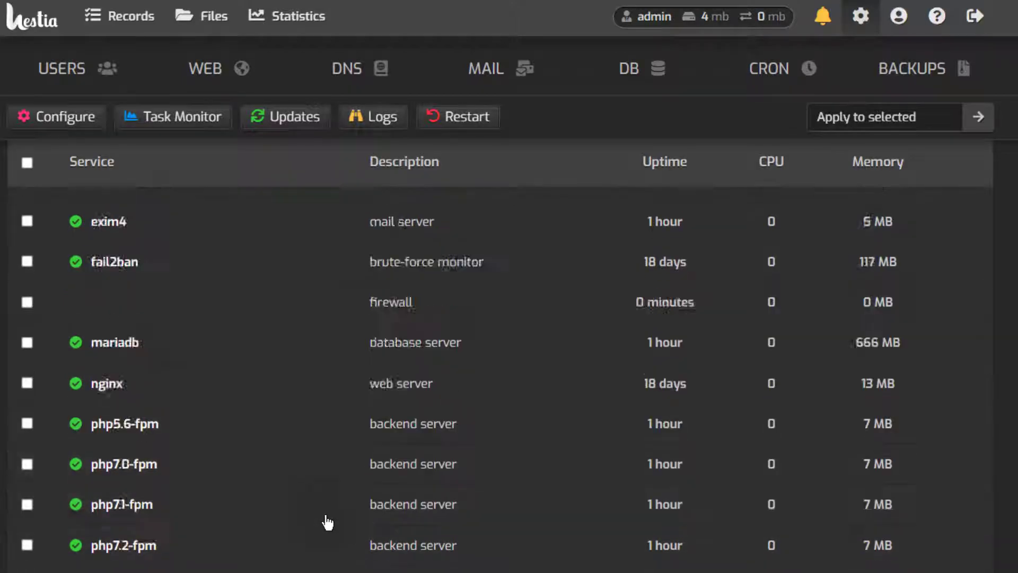
scroll(328, 522, up, 5)
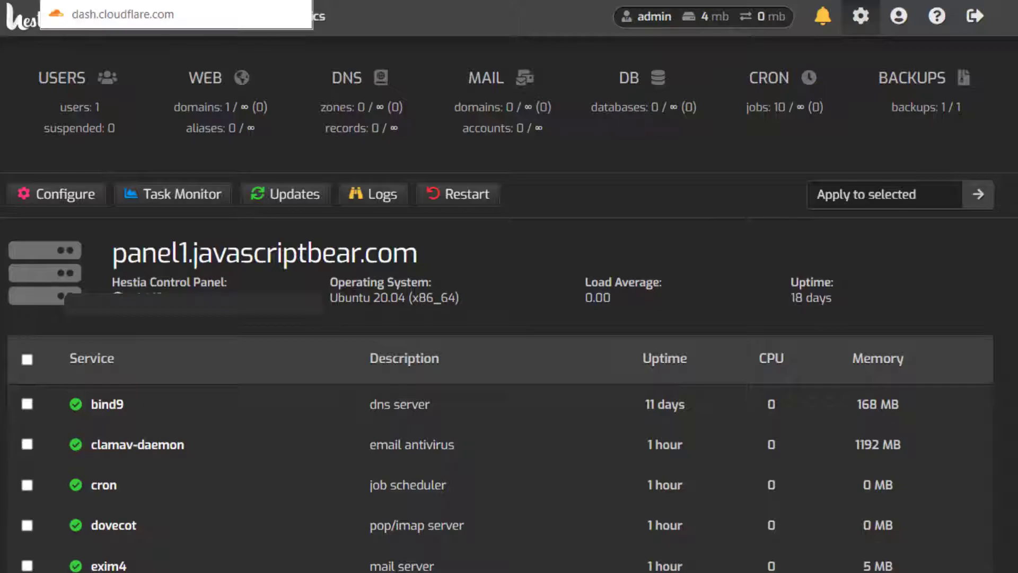
Step: Copy javascriptbear.com from the Cloudflare DNS management heading
click(41, 5)
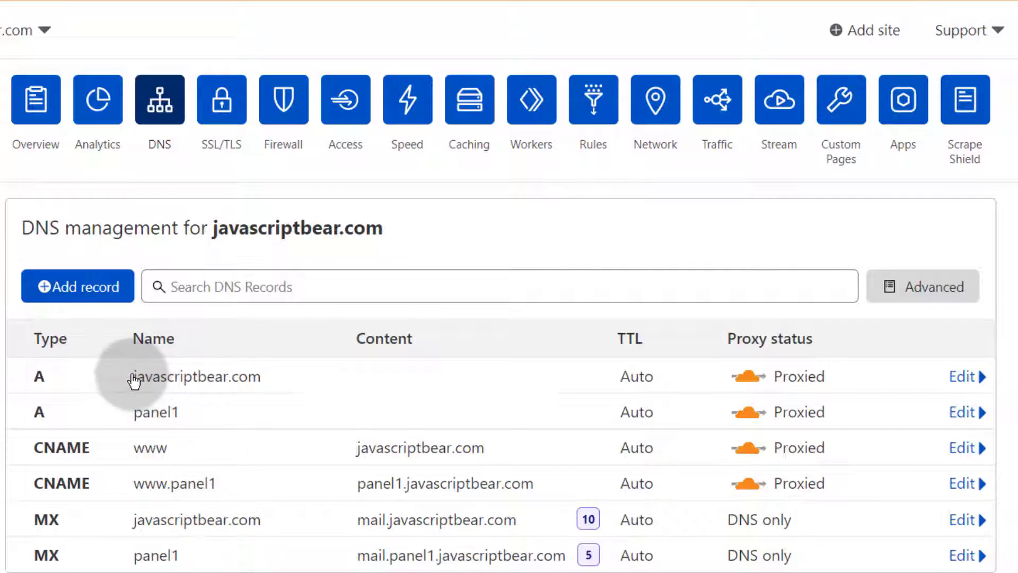
double_click(214, 215)
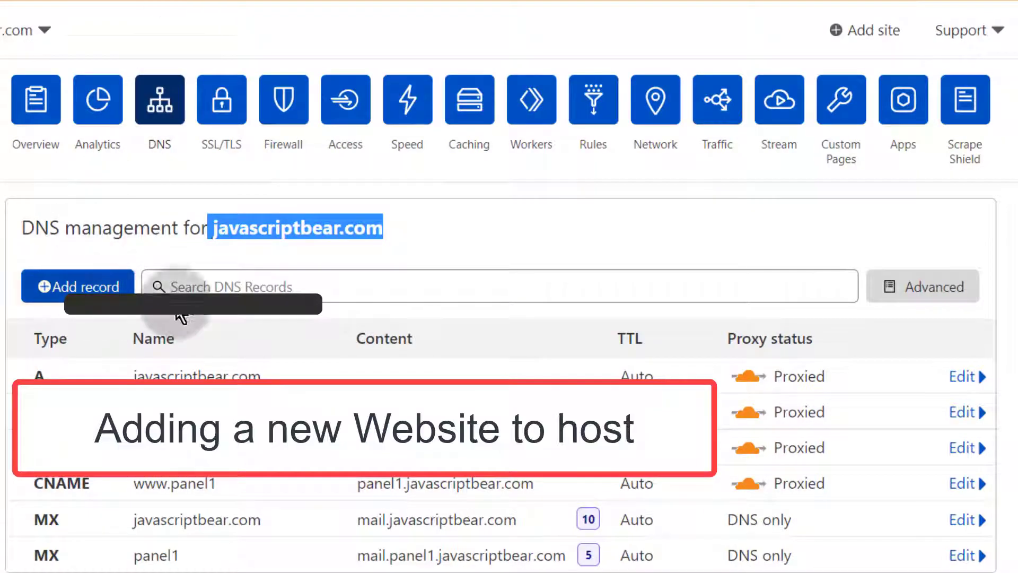
right_click(286, 222)
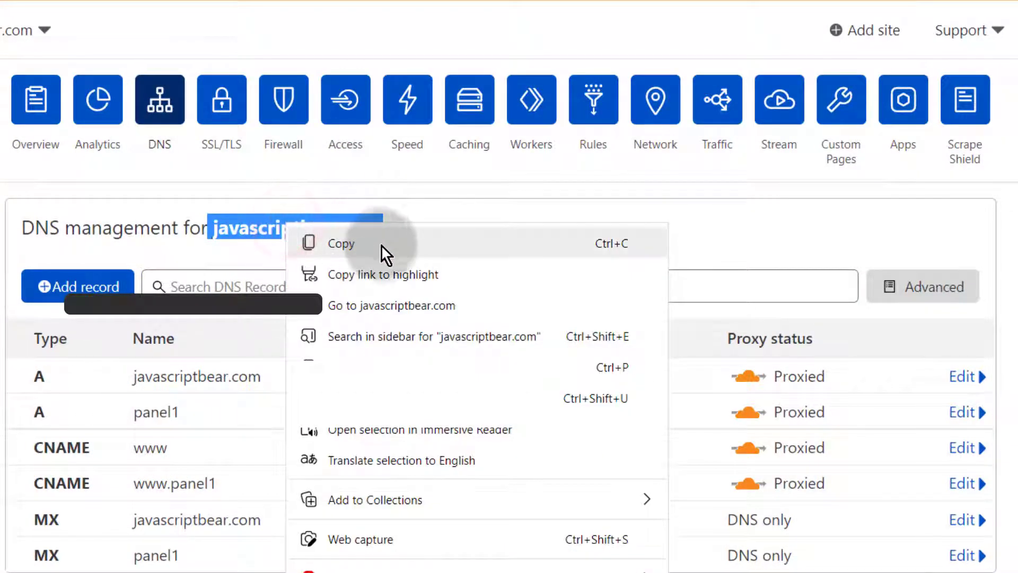
click(351, 242)
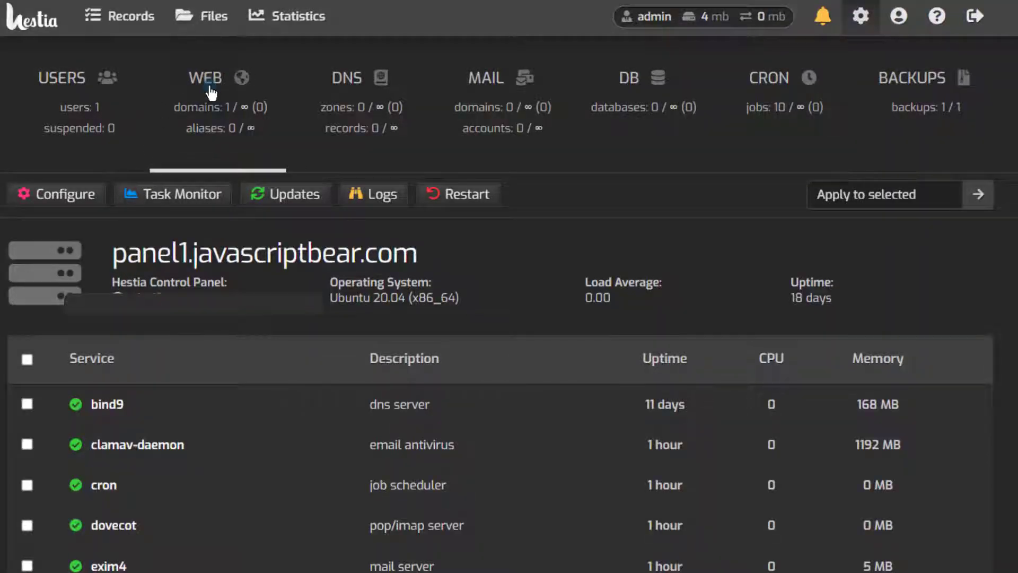
Step: Start adding a web domain, then open the Add User form in a new Users tab
click(211, 91)
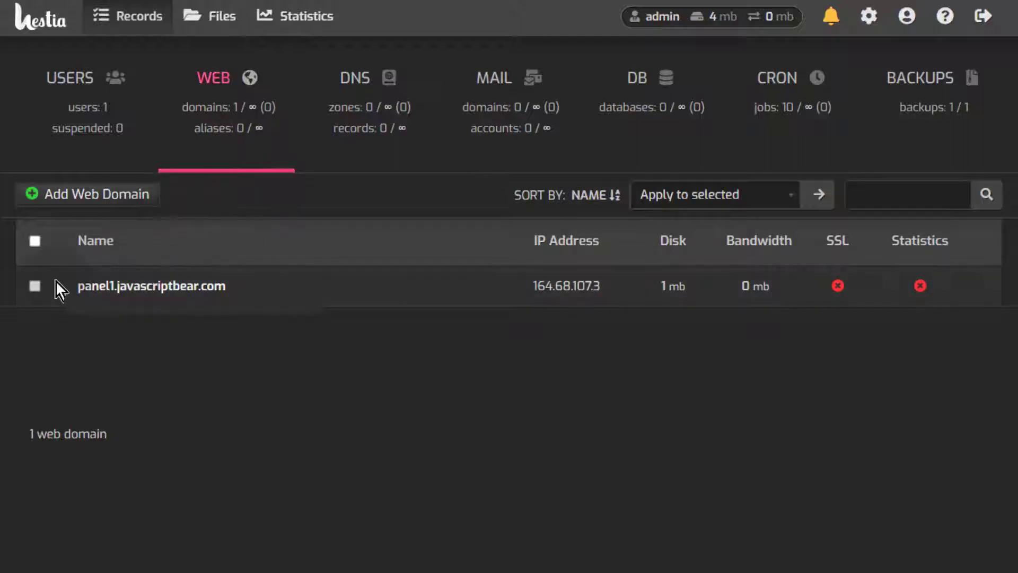
click(96, 195)
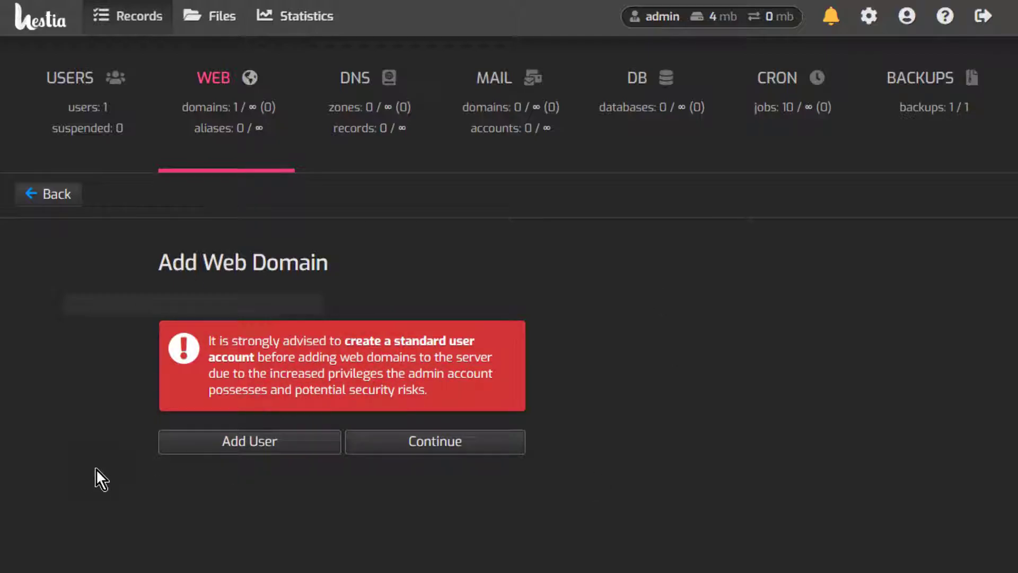
right_click(61, 76)
click(103, 92)
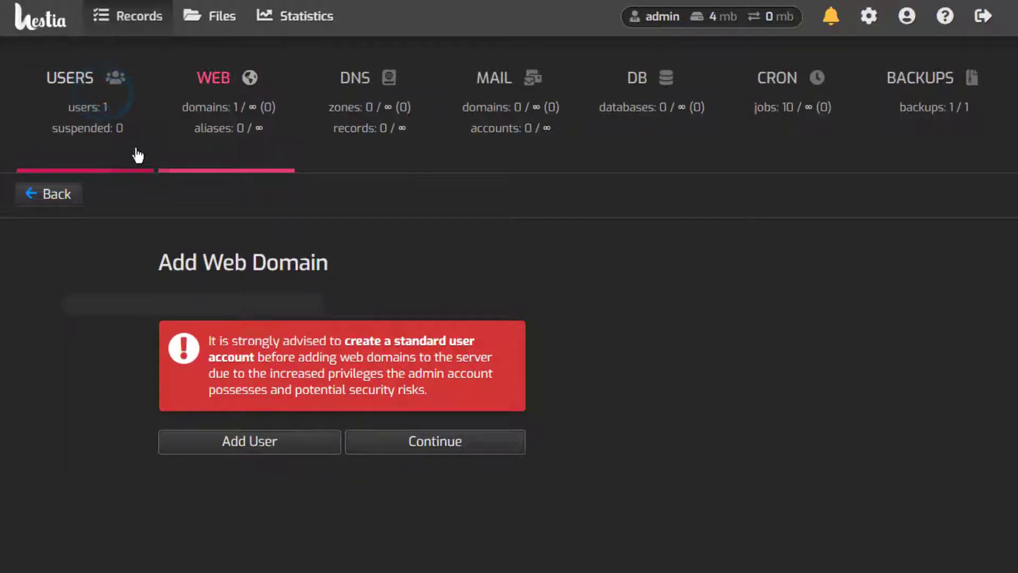
key(ctrl+Tab)
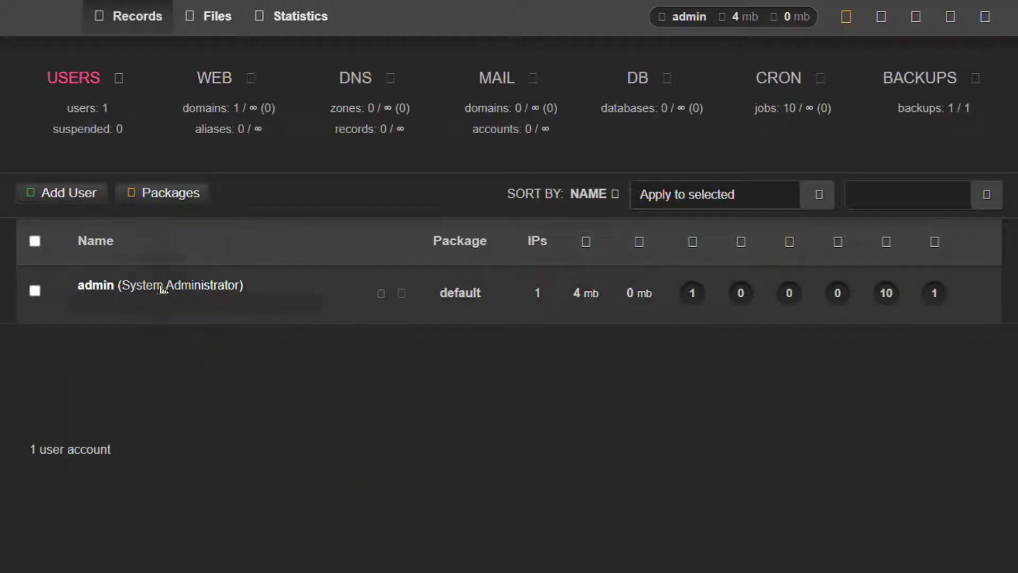
click(70, 195)
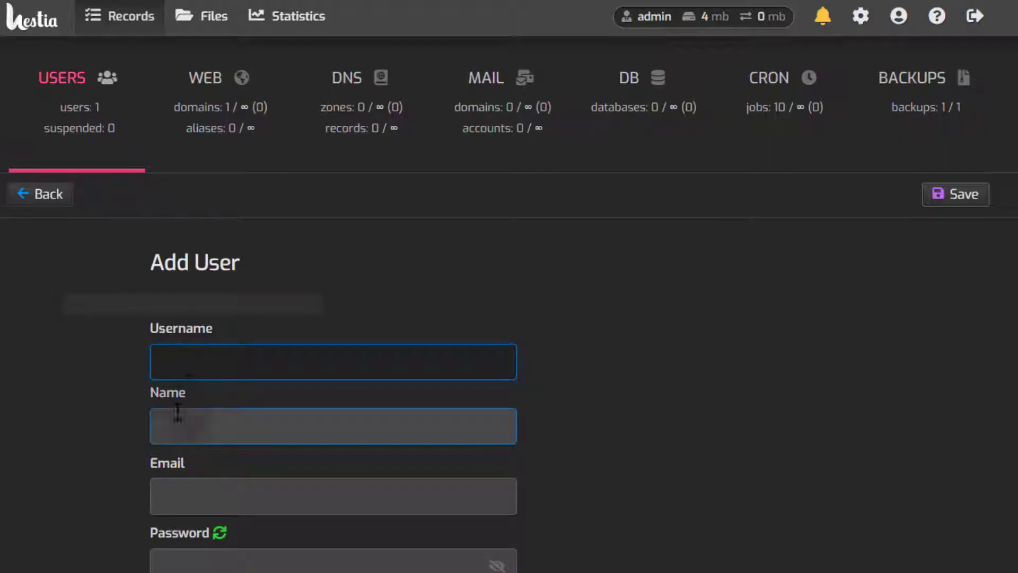
scroll(284, 552, down, 2)
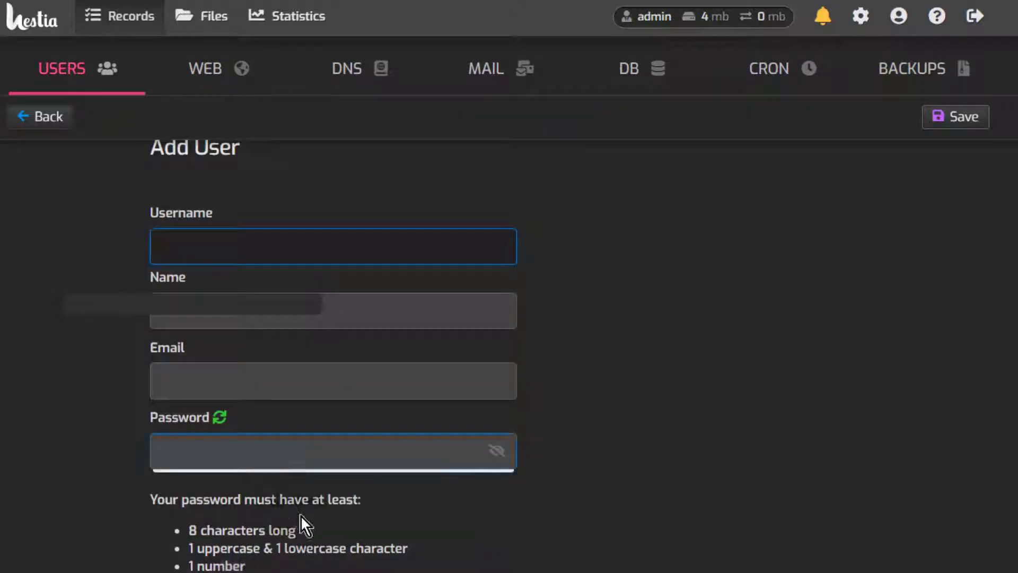
scroll(286, 530, down, 2)
scroll(256, 530, up, 4)
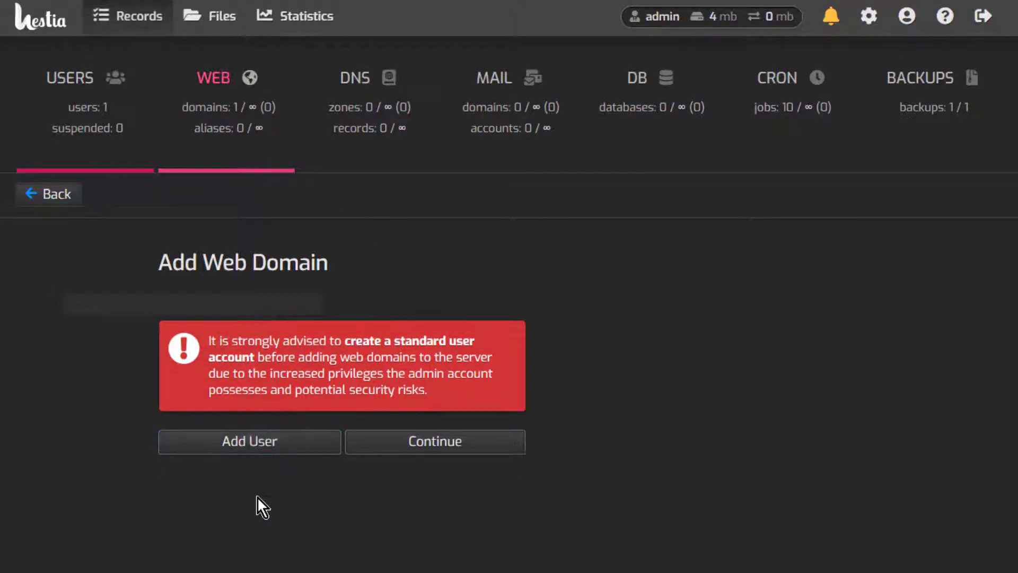
Step: Paste javascriptbear.com as the domain, tick DNS zone and mail, pick the server IP, and save
click(426, 452)
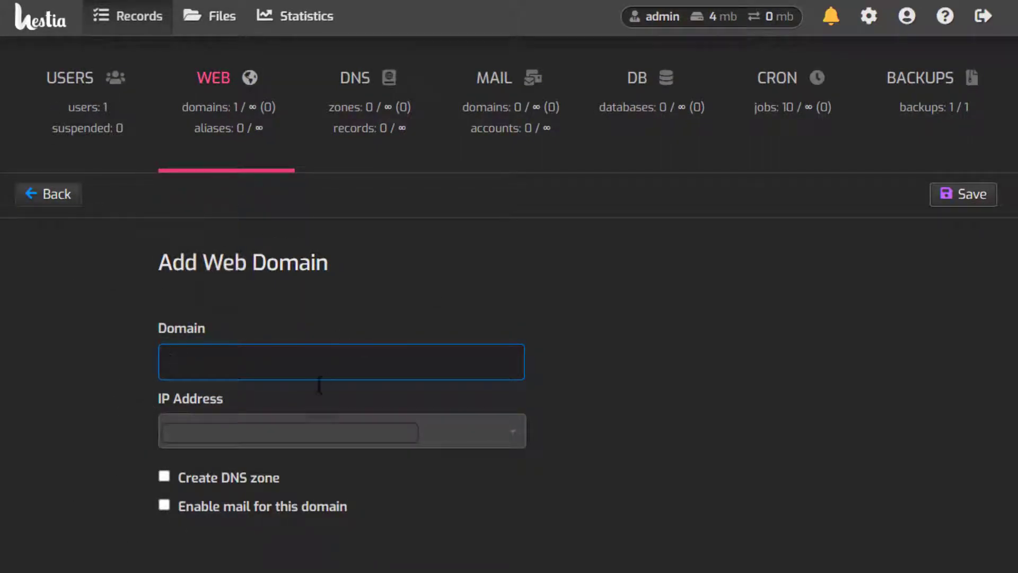
right_click(175, 359)
click(233, 422)
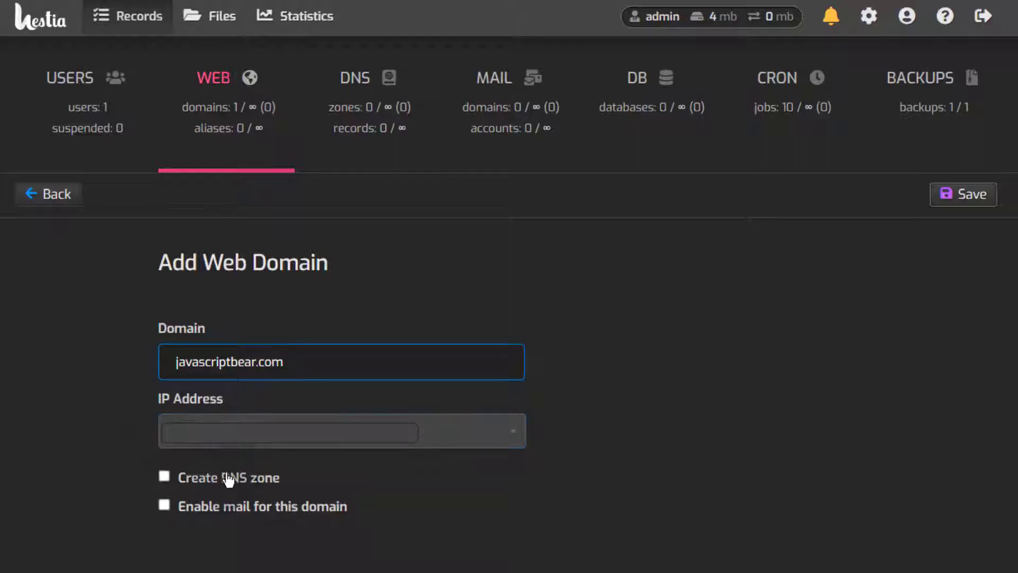
click(165, 477)
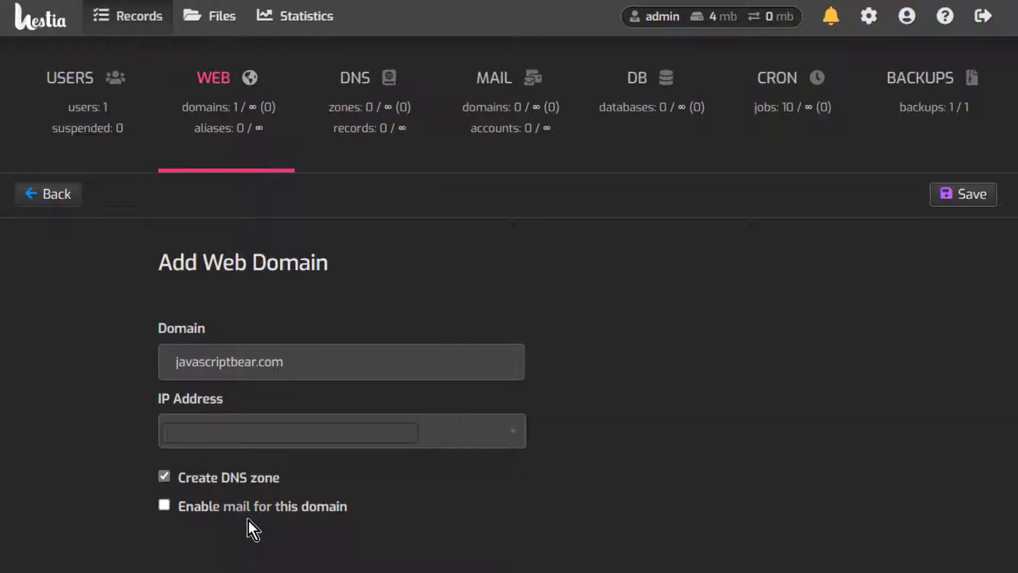
click(164, 506)
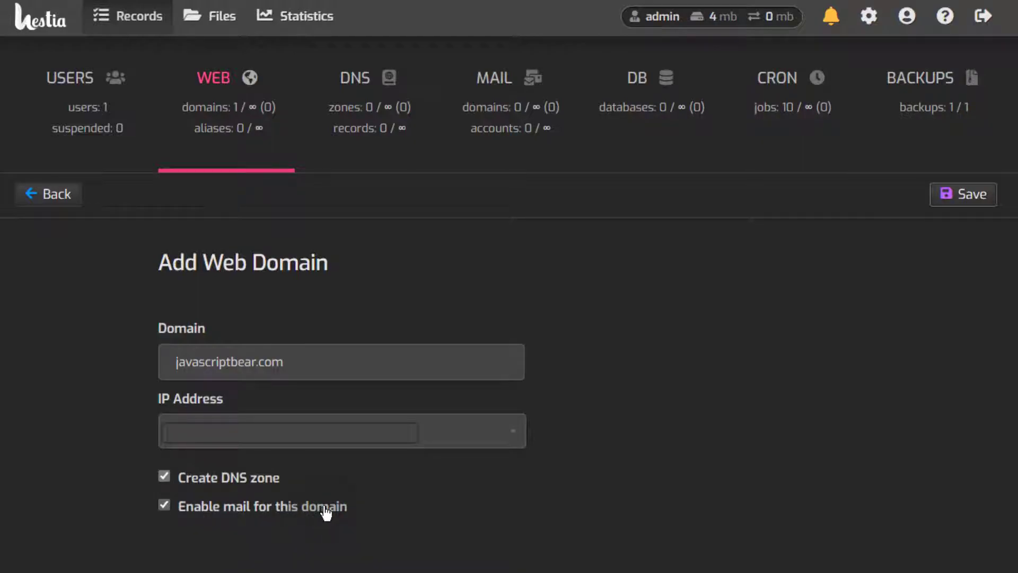
click(280, 419)
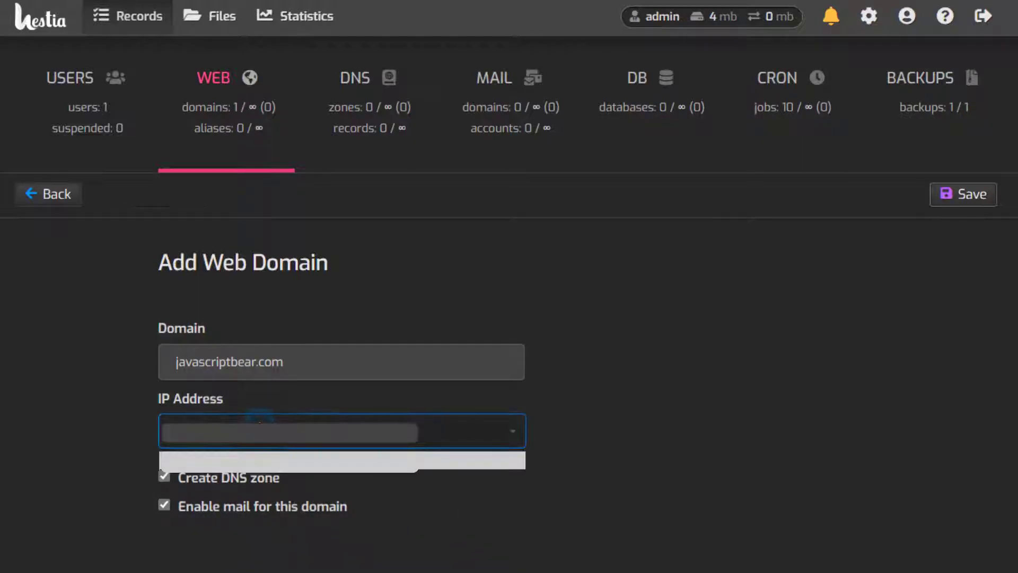
click(243, 459)
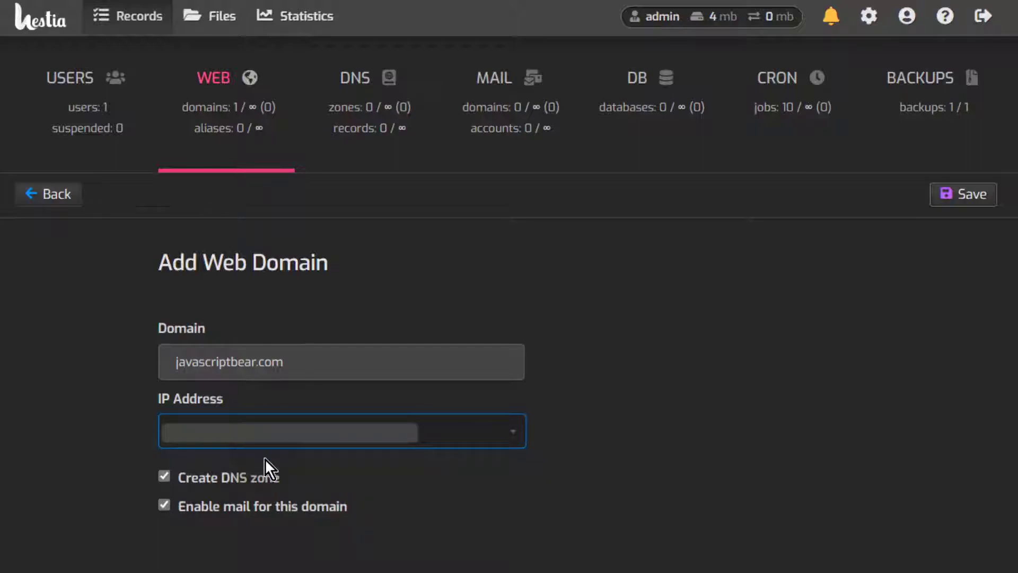
click(974, 195)
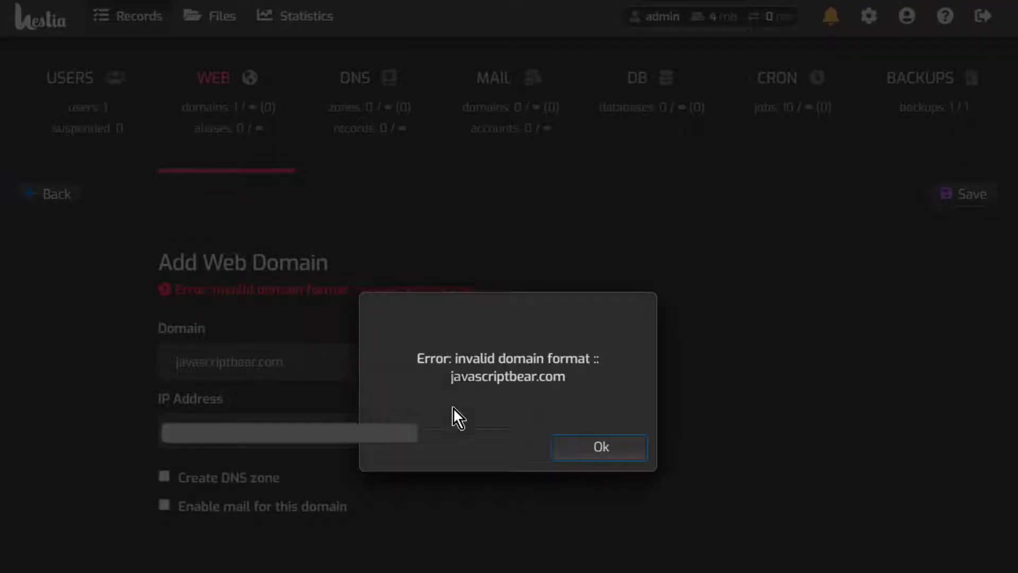
Step: Remove the leading space from javascriptbear.com, re-tick DNS zone and mail, and save
click(610, 452)
click(179, 363)
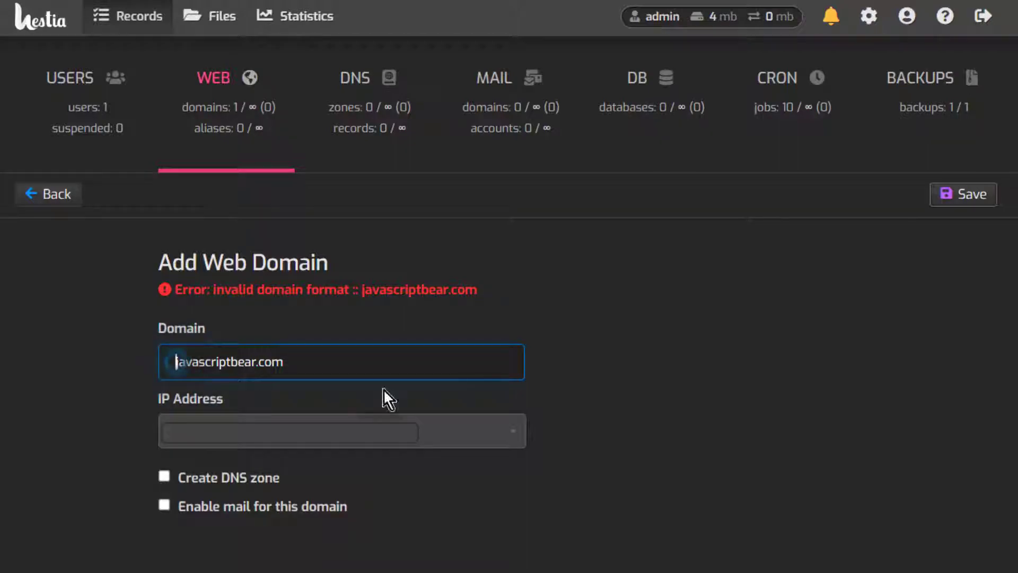
key(BackSpace)
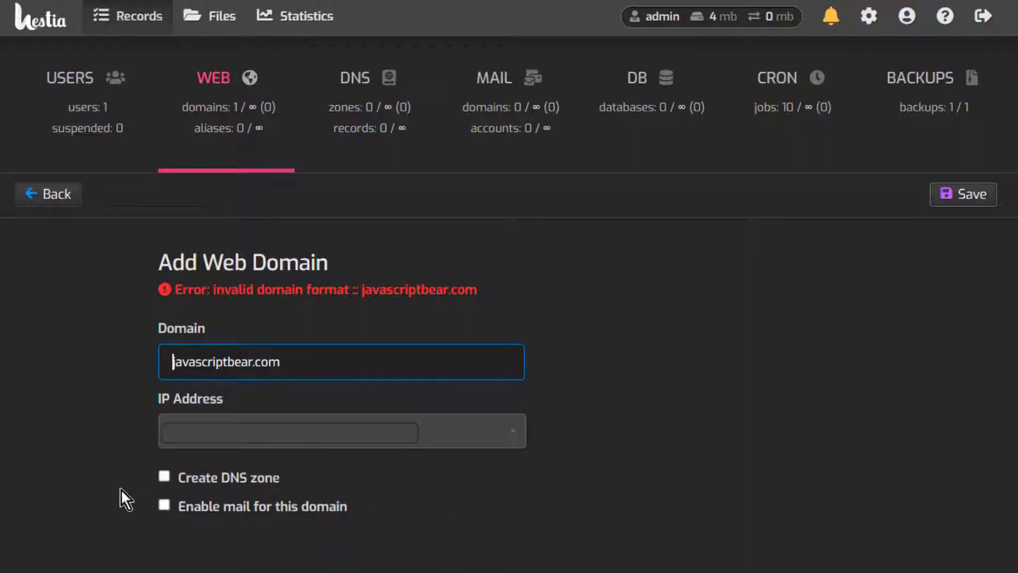
click(165, 477)
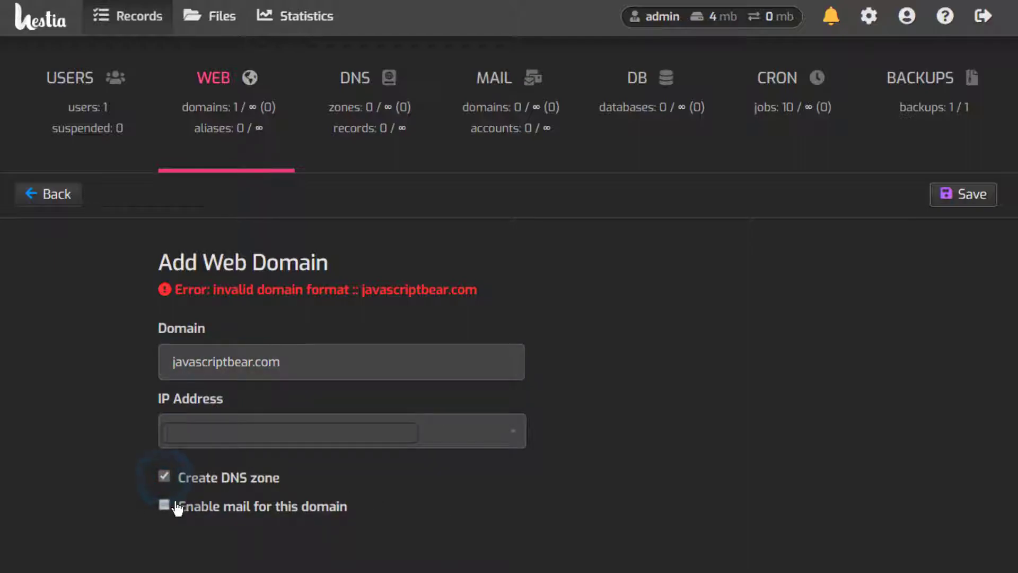
click(165, 505)
click(965, 194)
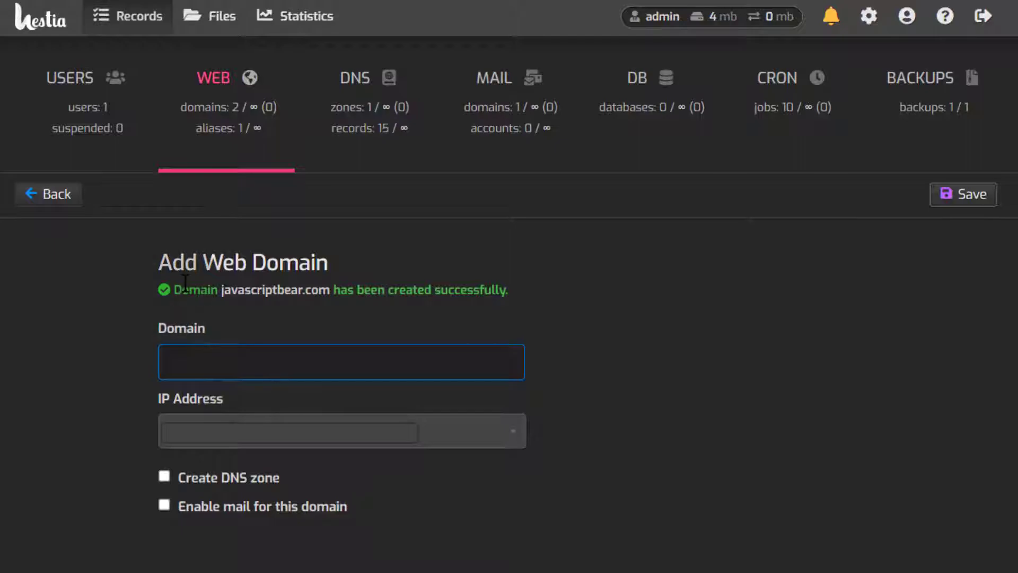
Step: Open the web domains list to see the new javascriptbear.com entry at 0 mb, SSL off
drag(176, 284, 382, 285)
click(456, 311)
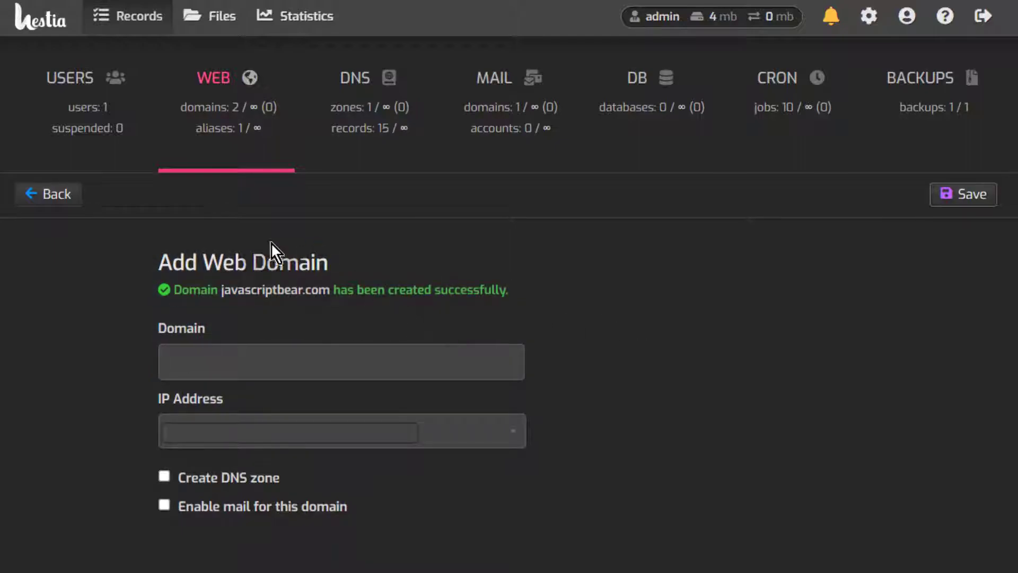
mouse_move(213, 93)
click(221, 85)
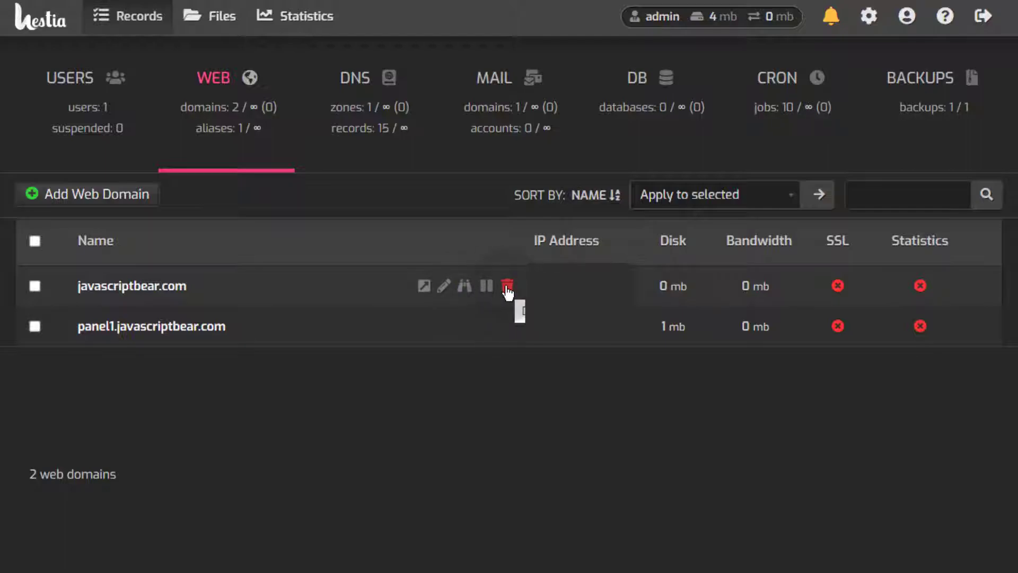
Step: Edit javascriptbear.com: choose awstats statistics and enable redirection to javascriptbear.com
click(137, 289)
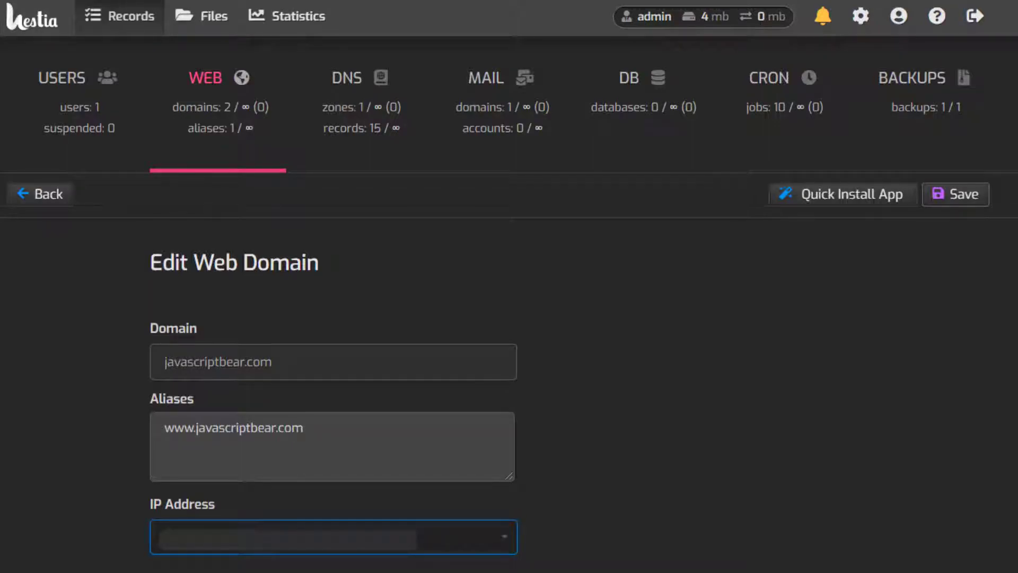
key(ctrl+Tab)
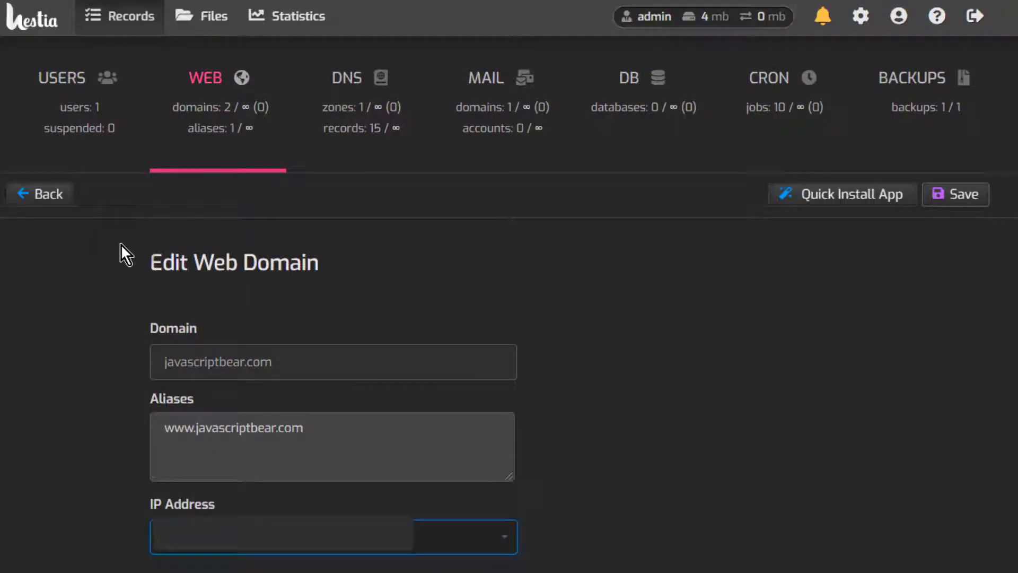
scroll(125, 380, down, 1)
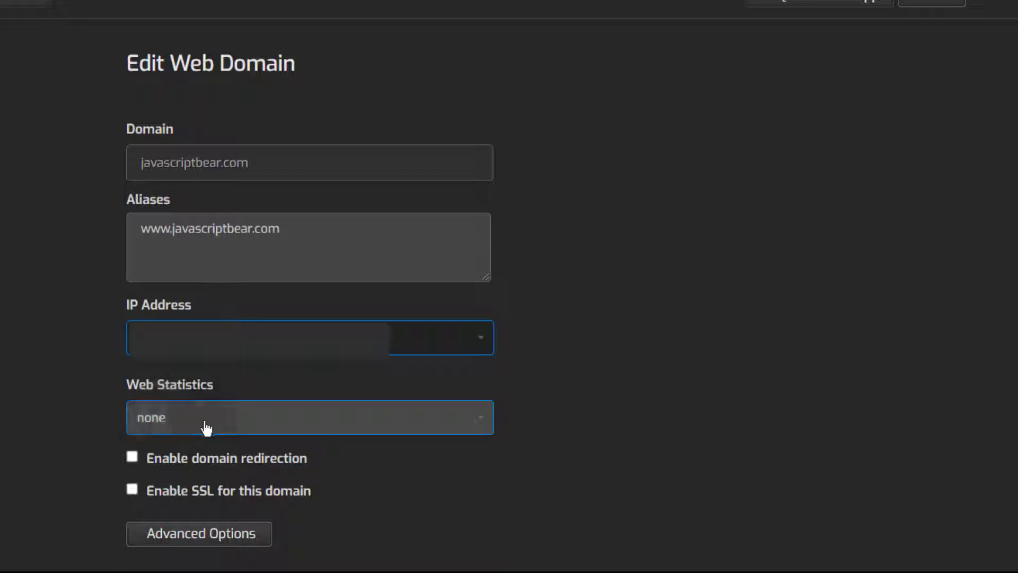
click(204, 424)
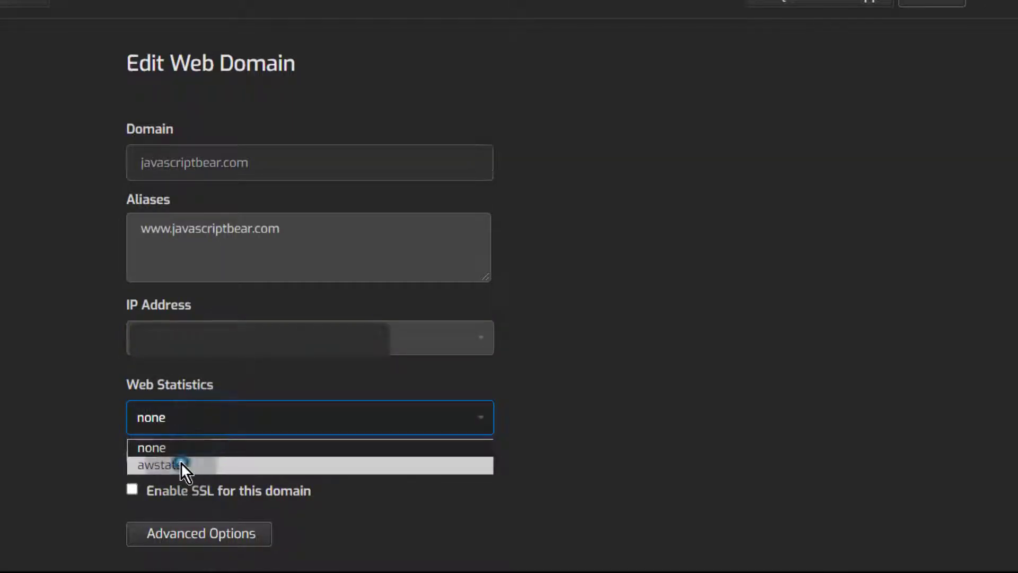
click(215, 465)
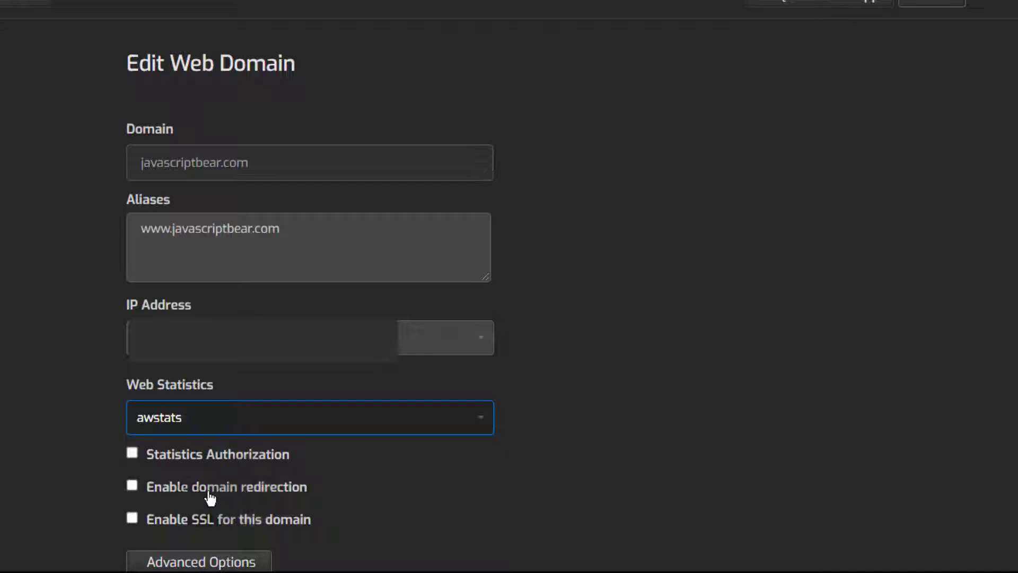
click(133, 487)
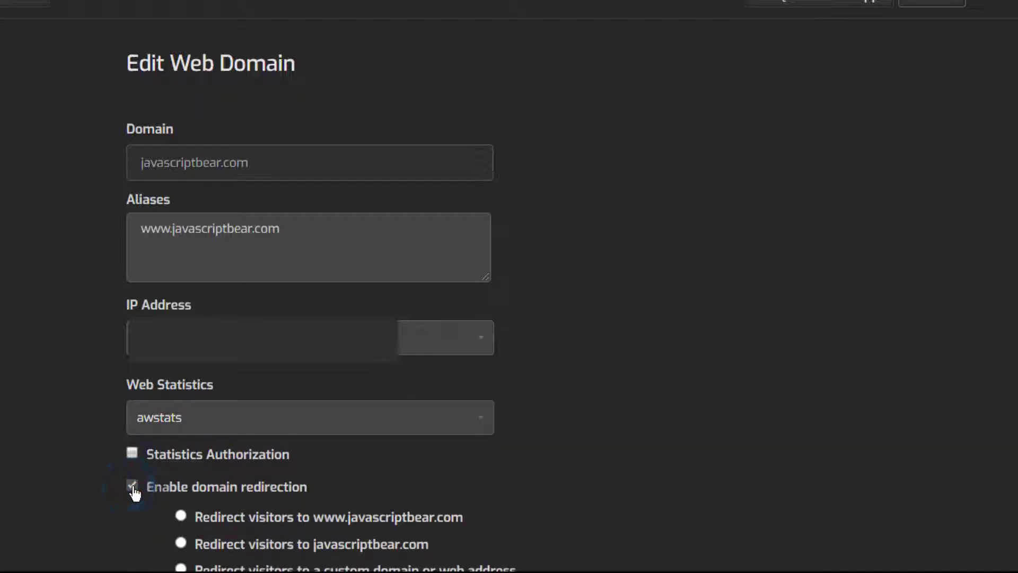
scroll(275, 475, down, 2)
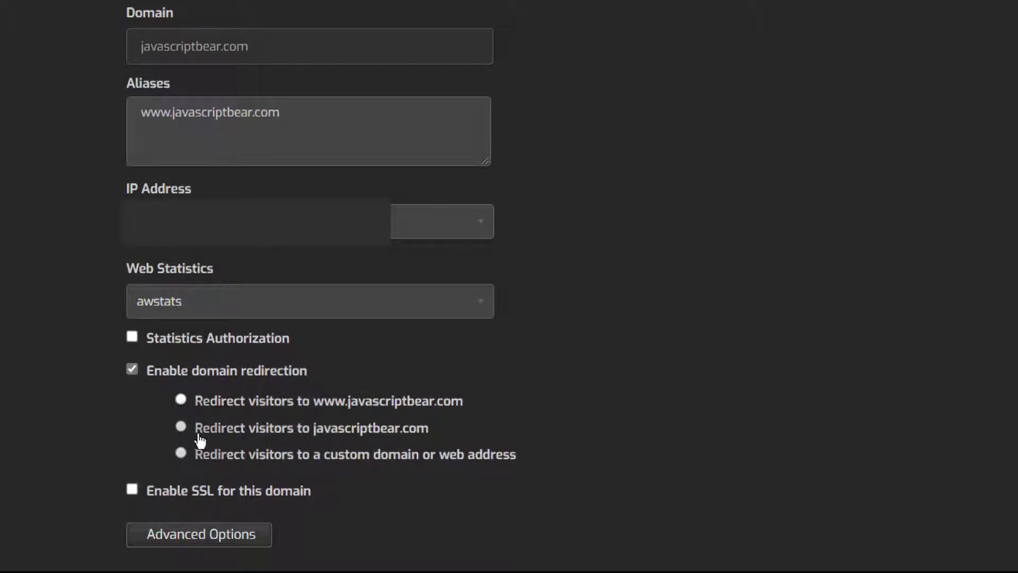
click(181, 427)
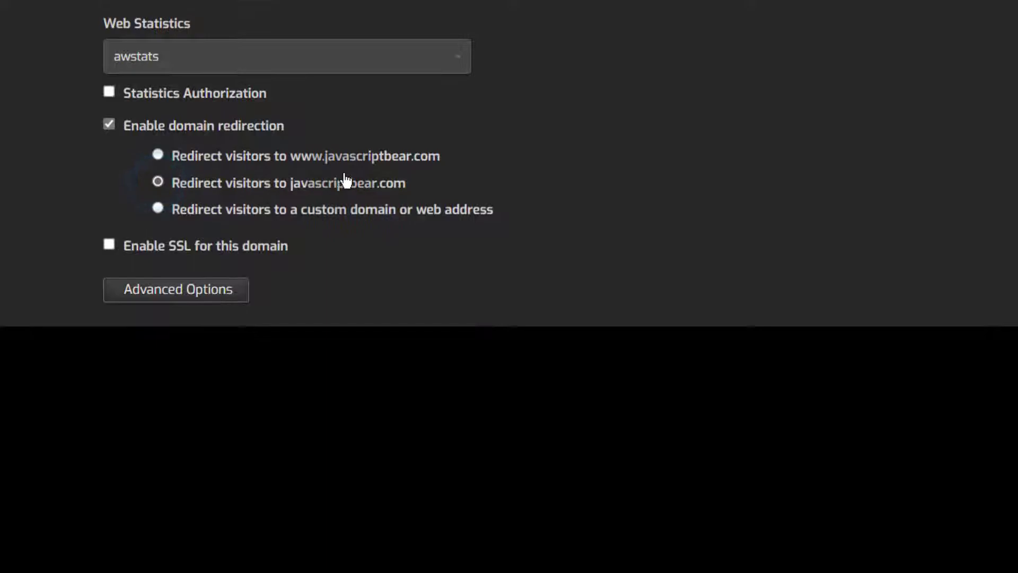
Step: Enable SSL for javascriptbear.com with Let's Encrypt, automatic HTTPS redirection and HSTS
click(109, 245)
click(352, 525)
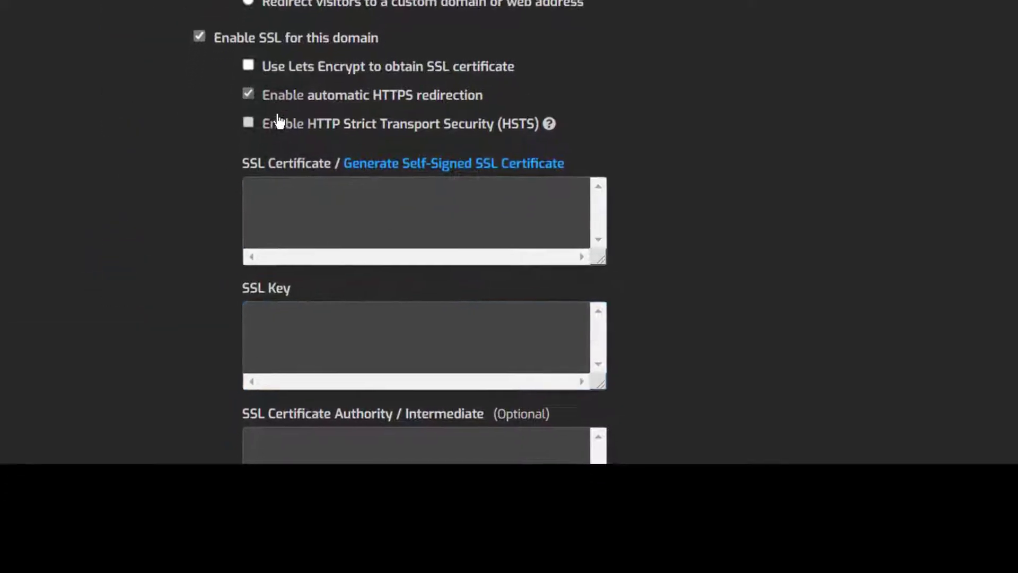
click(237, 141)
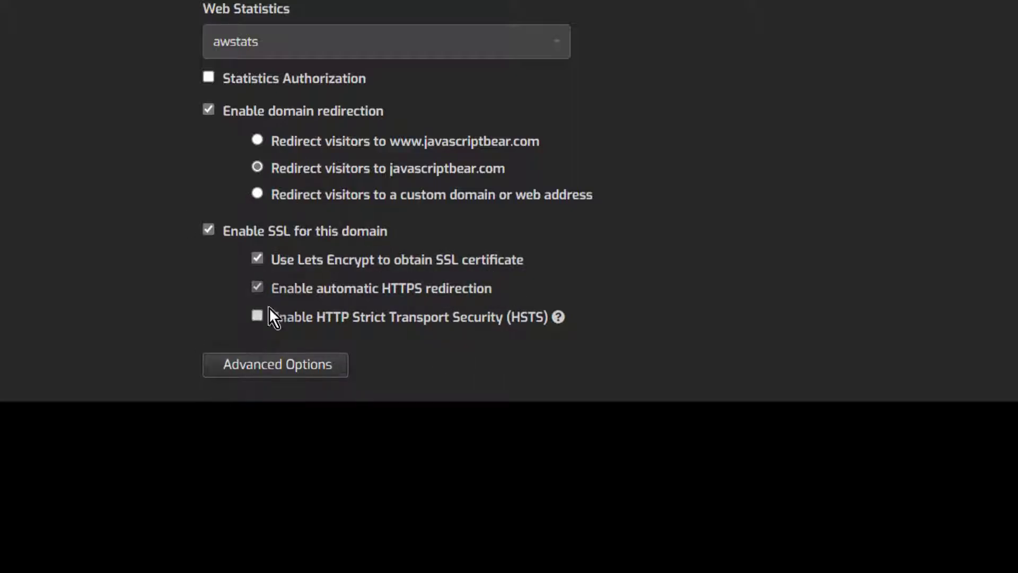
click(257, 287)
click(257, 317)
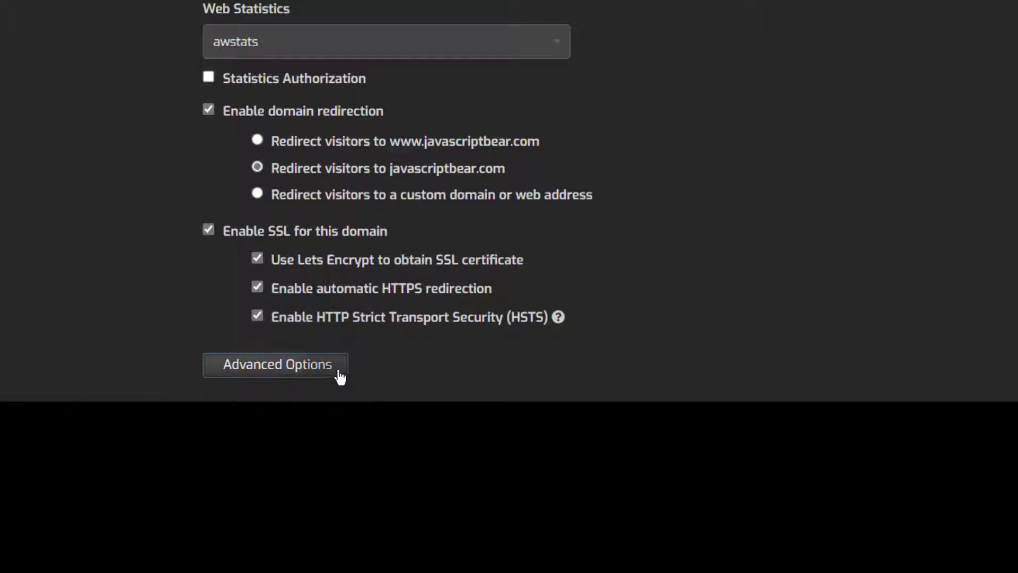
click(285, 378)
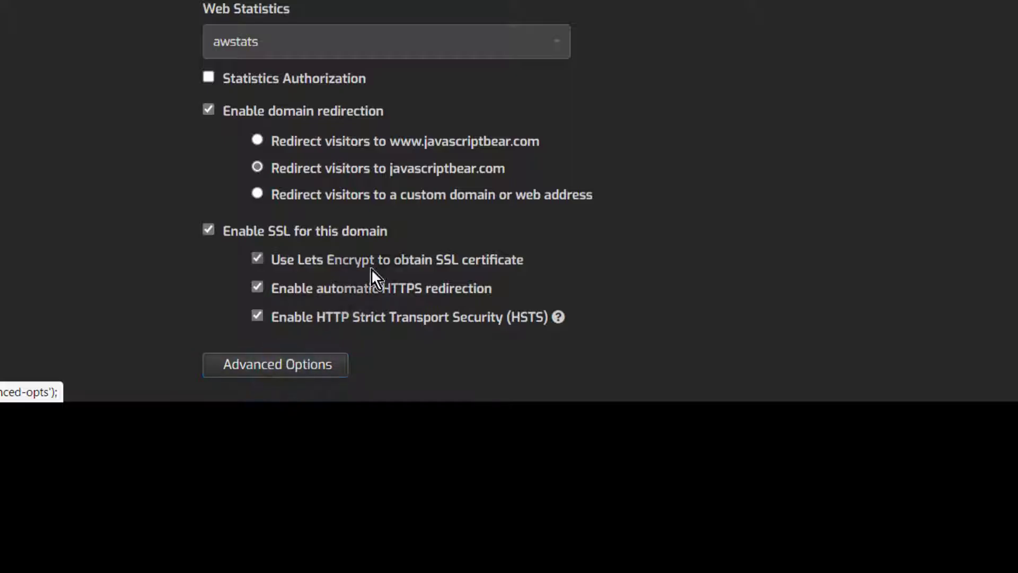
Step: Choose the wordpress web template and enable Fast CGI cache at 2m
scroll(373, 275, down, 4)
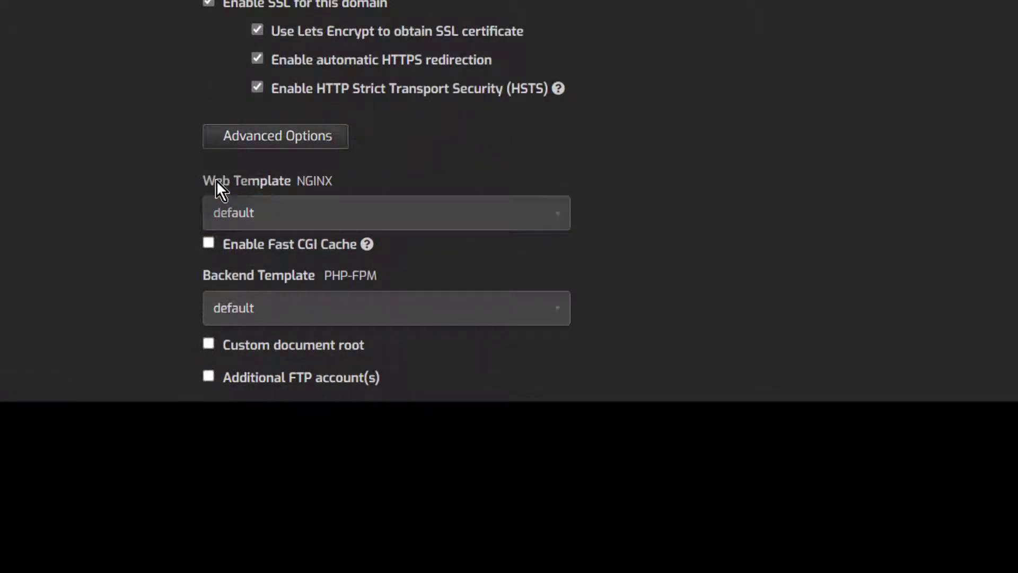
click(270, 217)
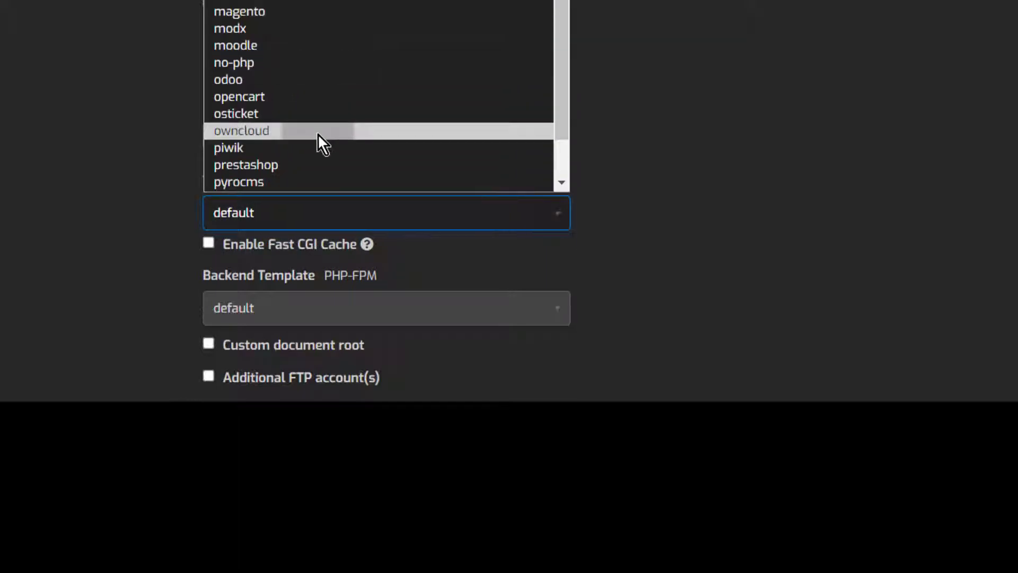
scroll(317, 135, down, 1)
click(272, 182)
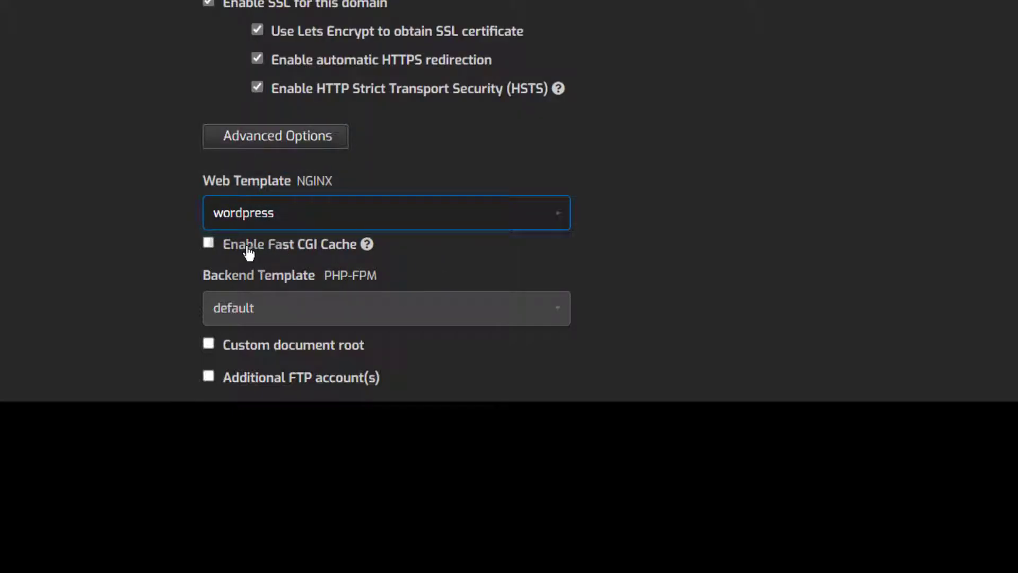
click(209, 245)
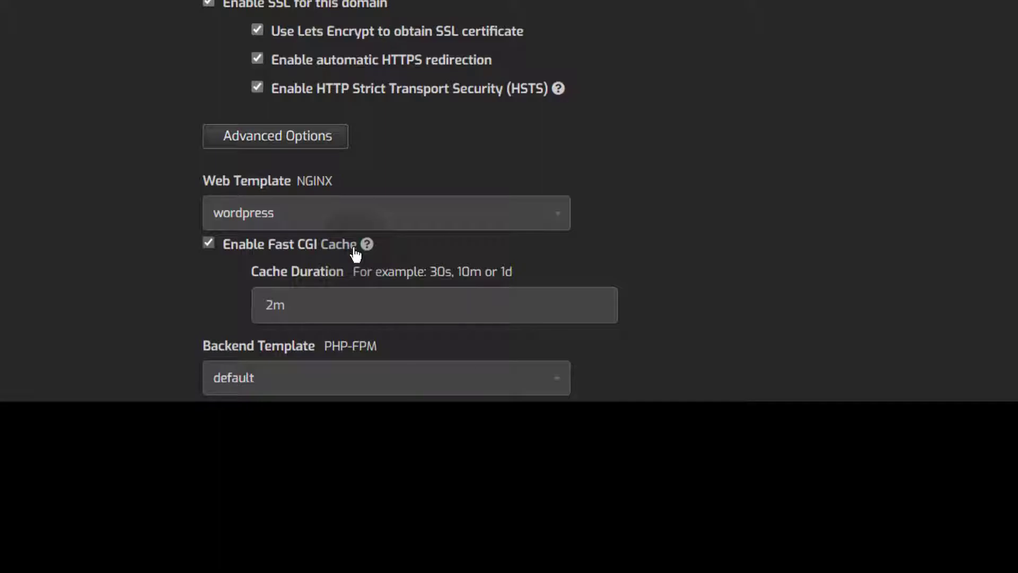
click(287, 307)
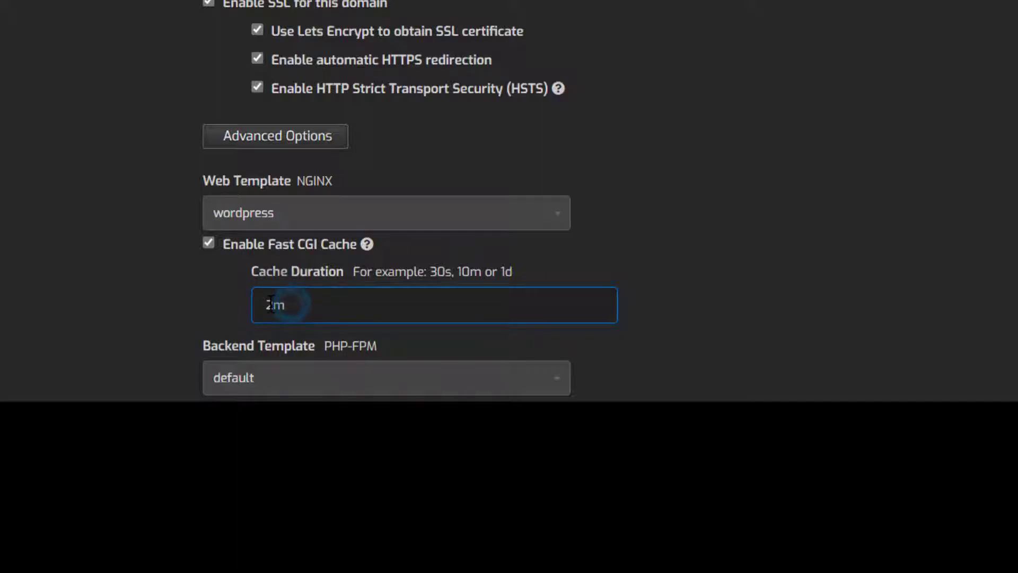
shift+click(286, 304)
click(201, 292)
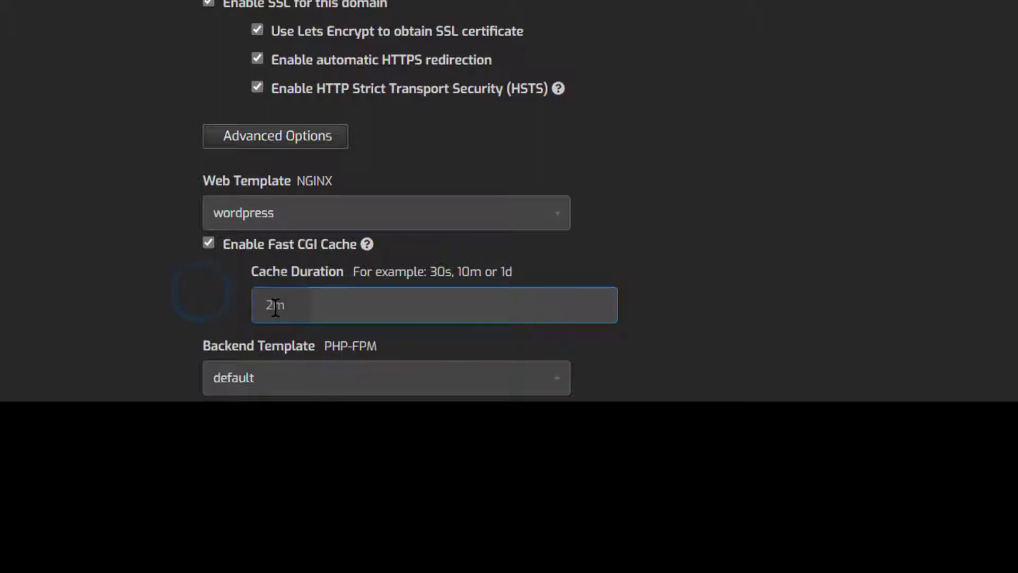
scroll(594, 228, down, 1)
click(393, 318)
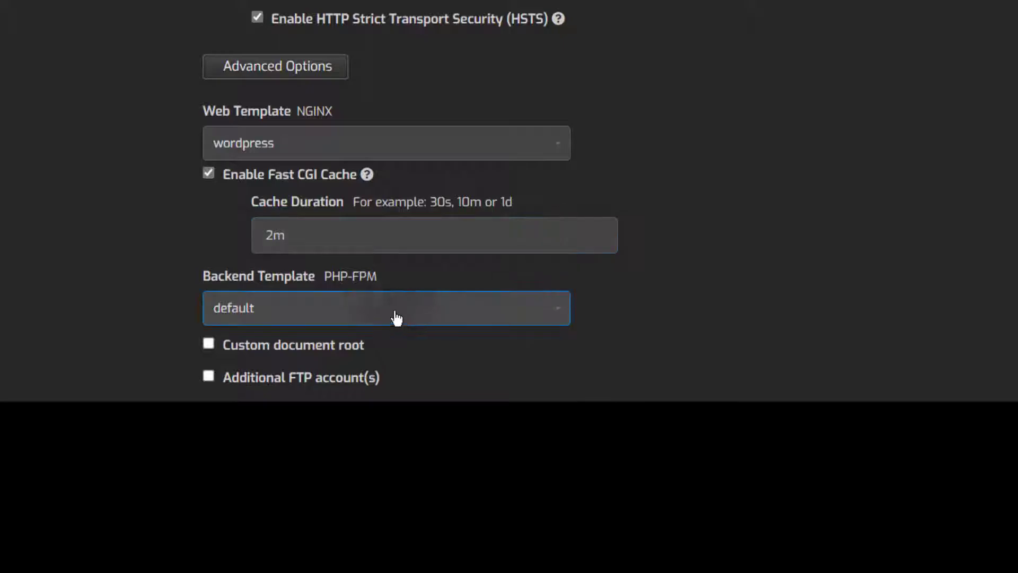
click(338, 287)
Step: Set the backend template to PHP-8_0 and turn on a custom document root
click(414, 307)
click(269, 313)
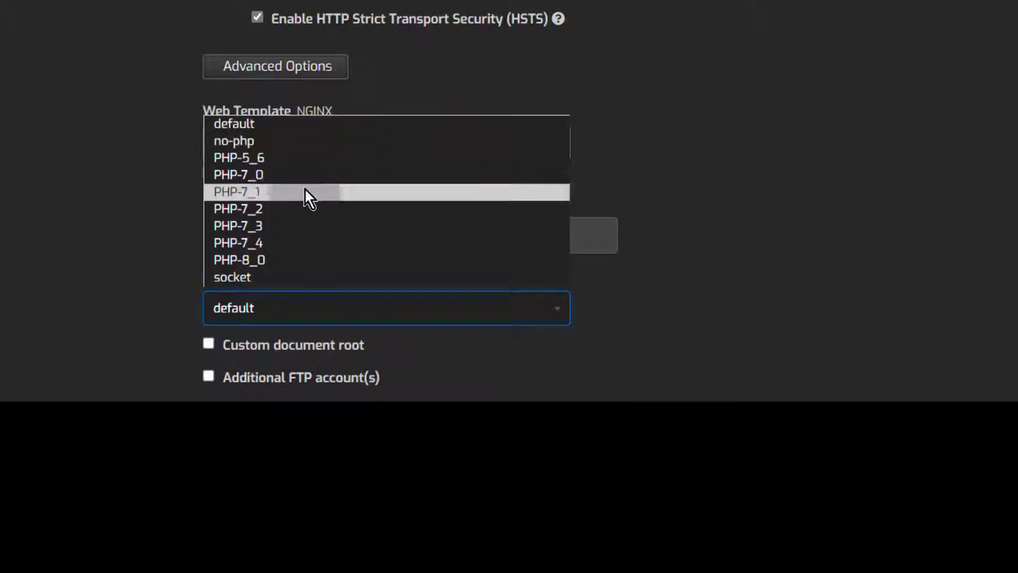
click(251, 259)
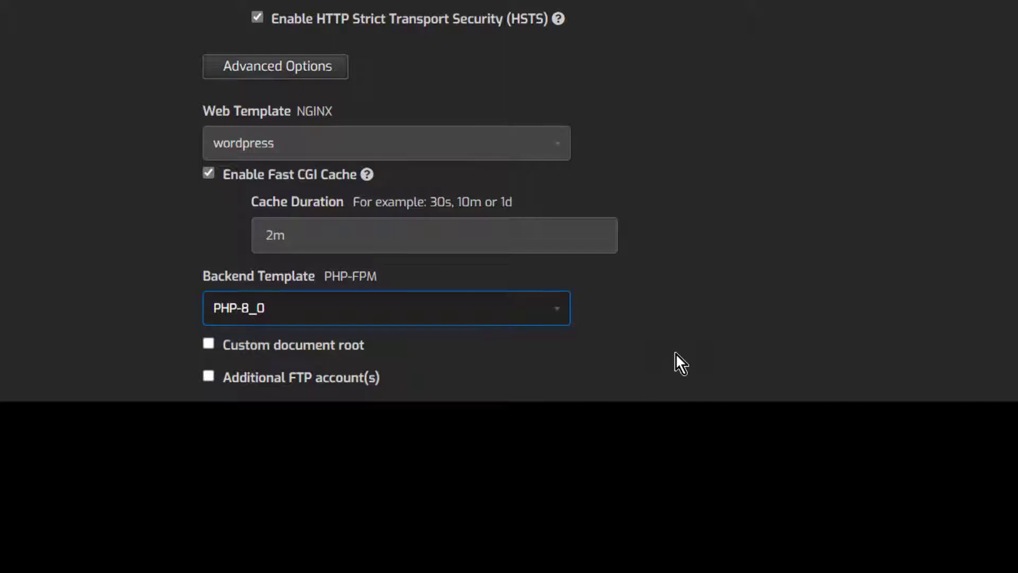
click(609, 299)
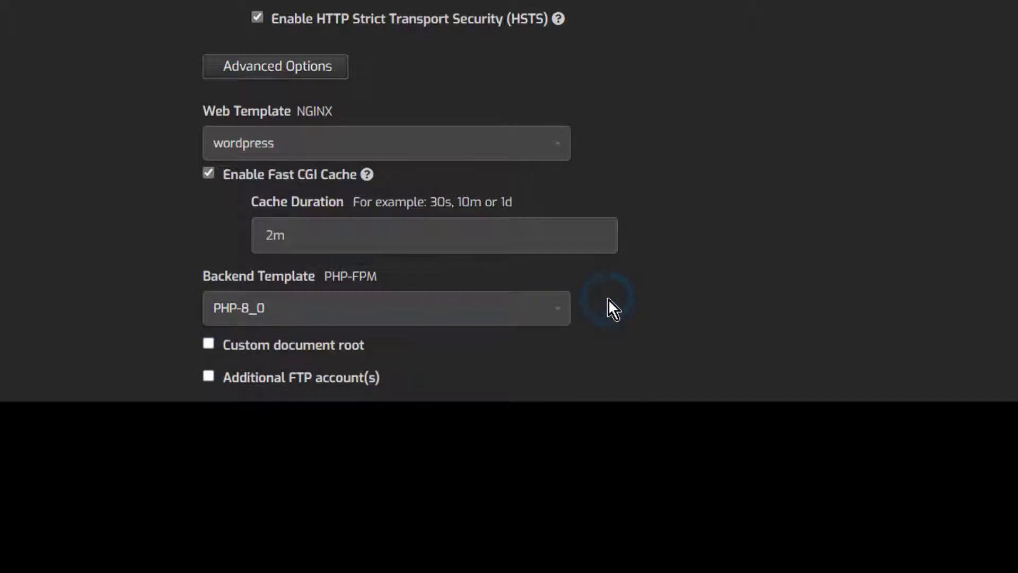
click(227, 313)
click(208, 345)
Step: Turn off the custom document root for javascriptbear.com
scroll(391, 345, down, 3)
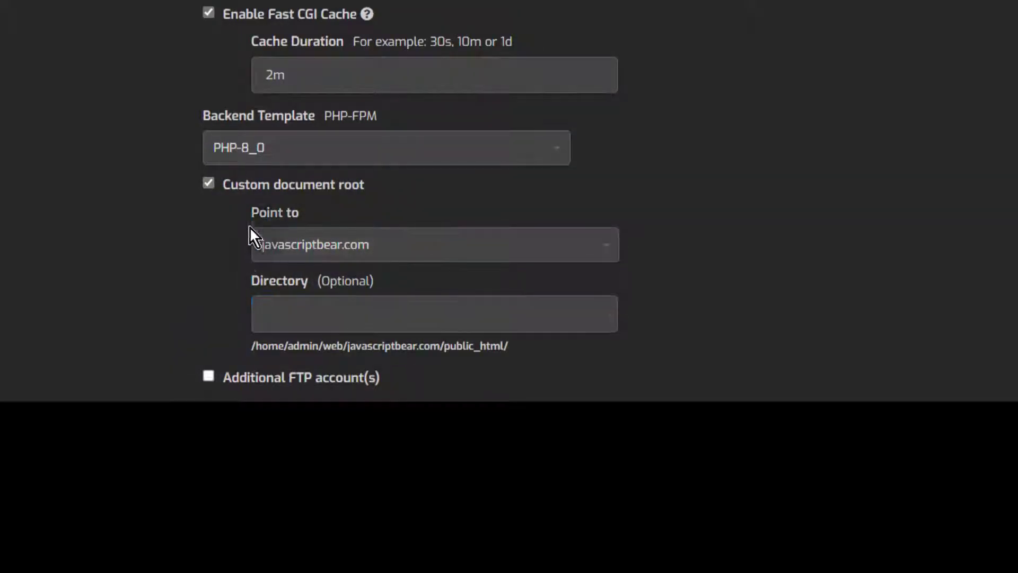
click(313, 312)
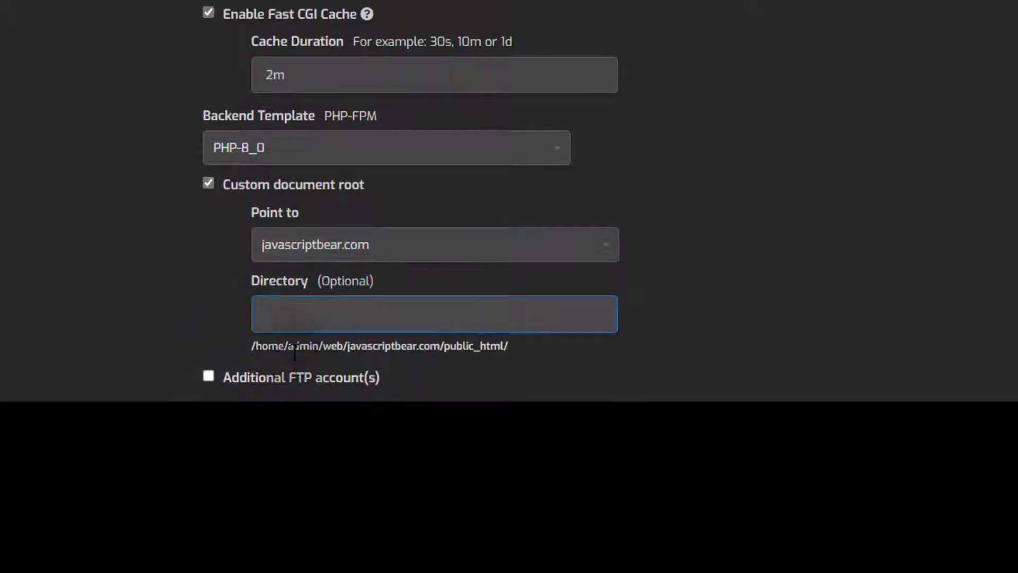
click(454, 350)
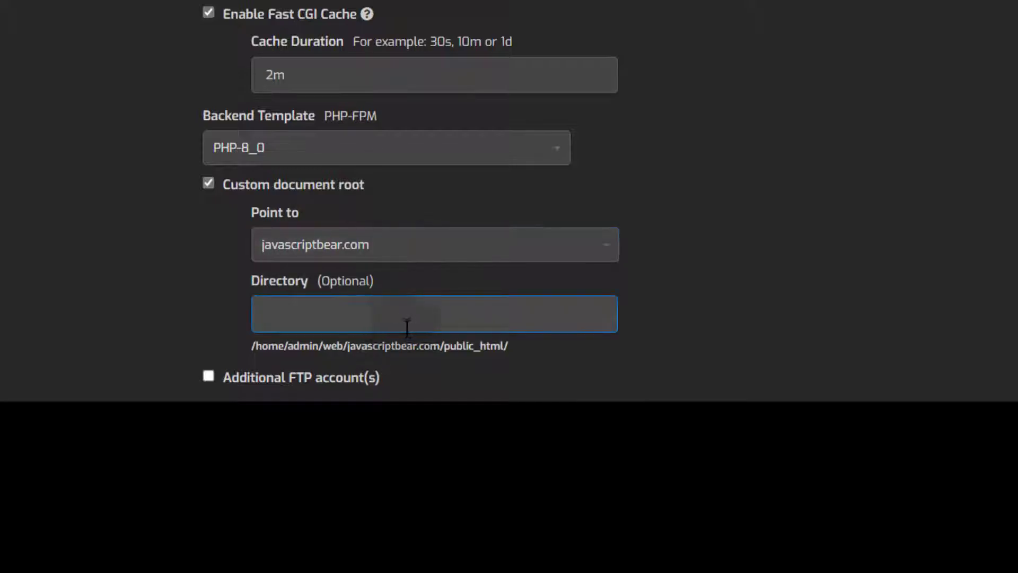
click(265, 298)
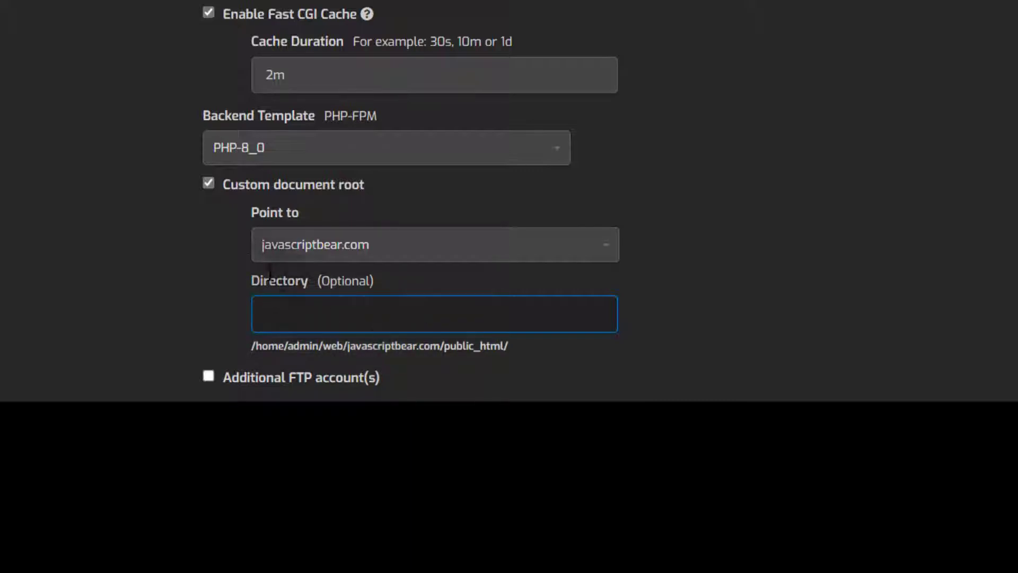
click(208, 185)
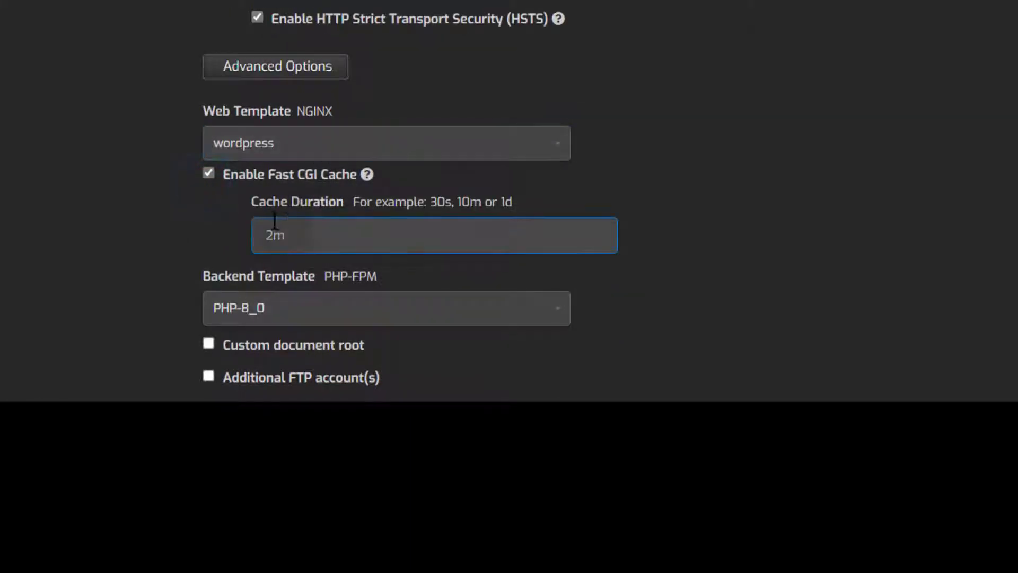
Step: Enable Additional FTP account(s), revealing empty FTP #1 Username, Password and Path fields
click(199, 375)
scroll(382, 244, down, 5)
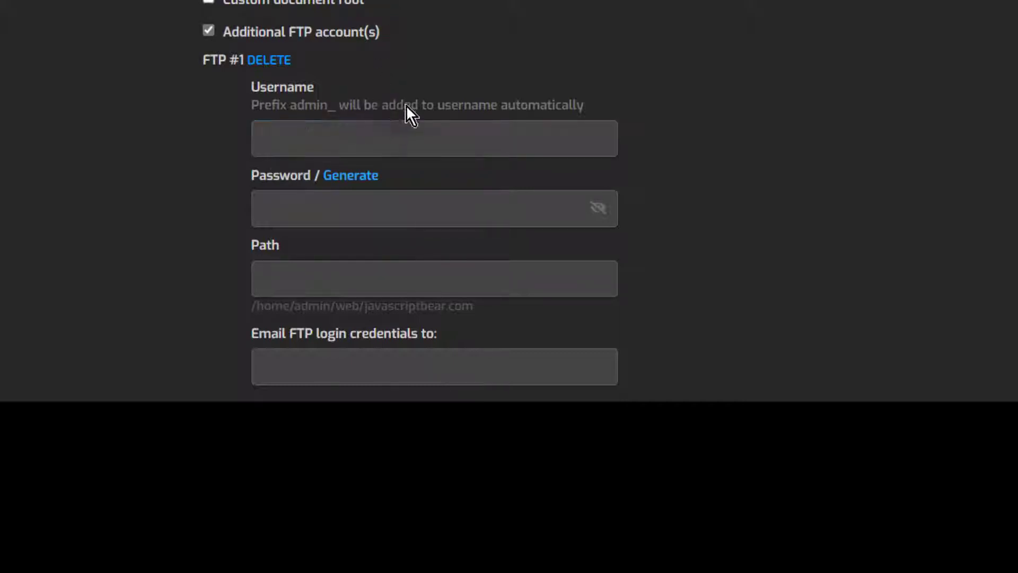
click(303, 214)
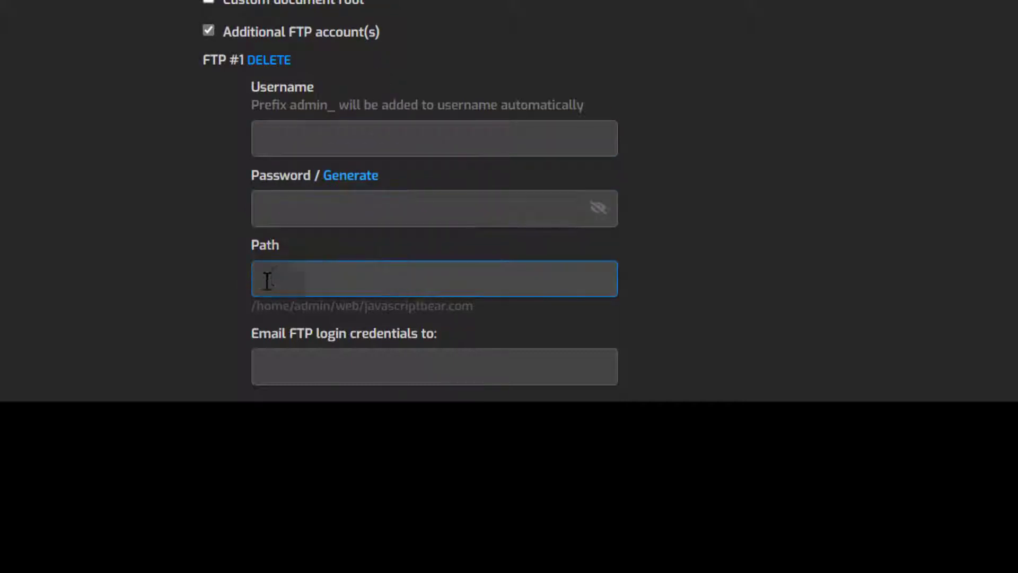
scroll(245, 304, down, 1)
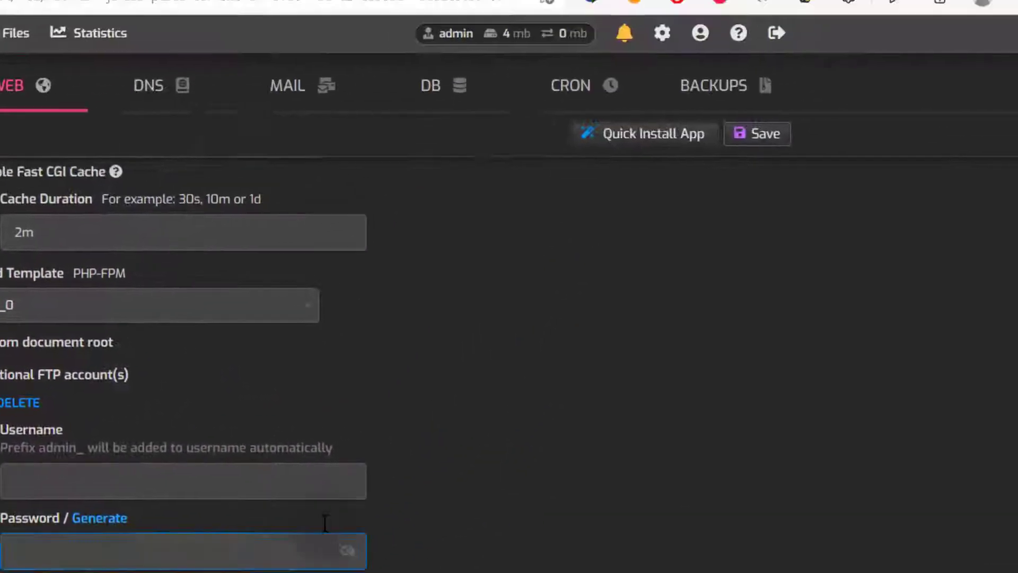
scroll(410, 525, up, 10)
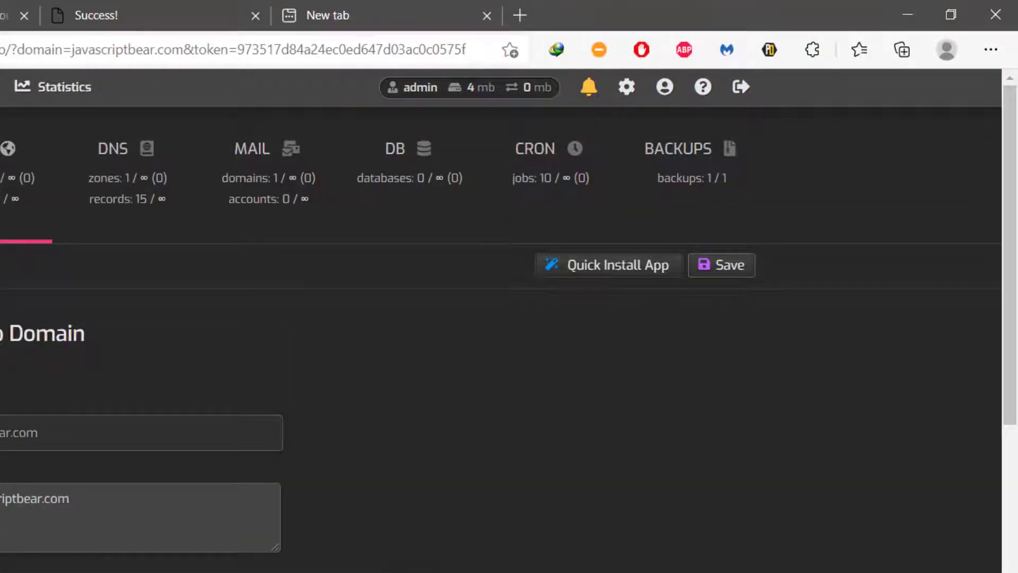
Step: Save the javascriptbear.com web domain changes, then go to the site's Success! tab
scroll(500, 371, down, 10)
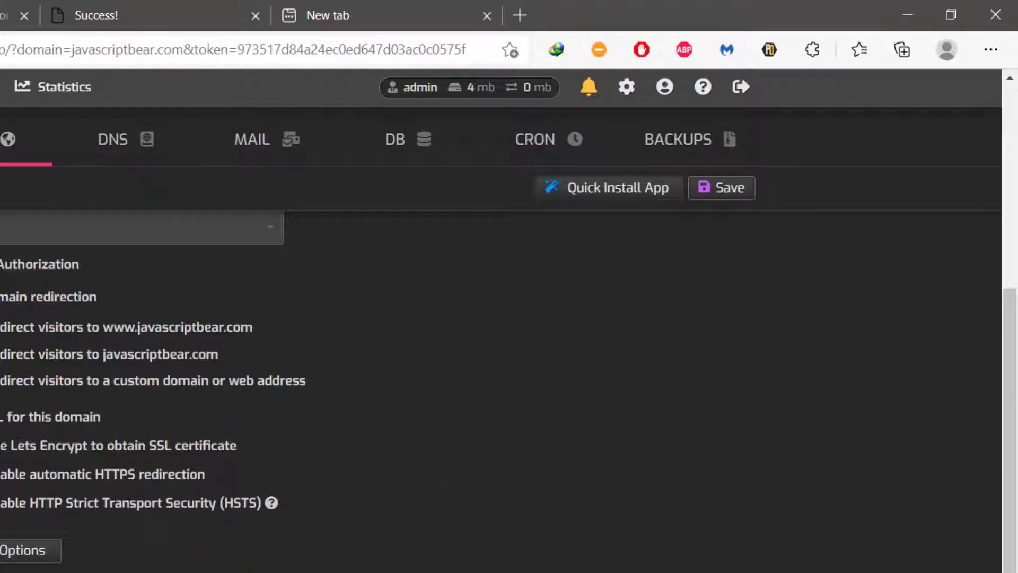
scroll(500, 371, down, 4)
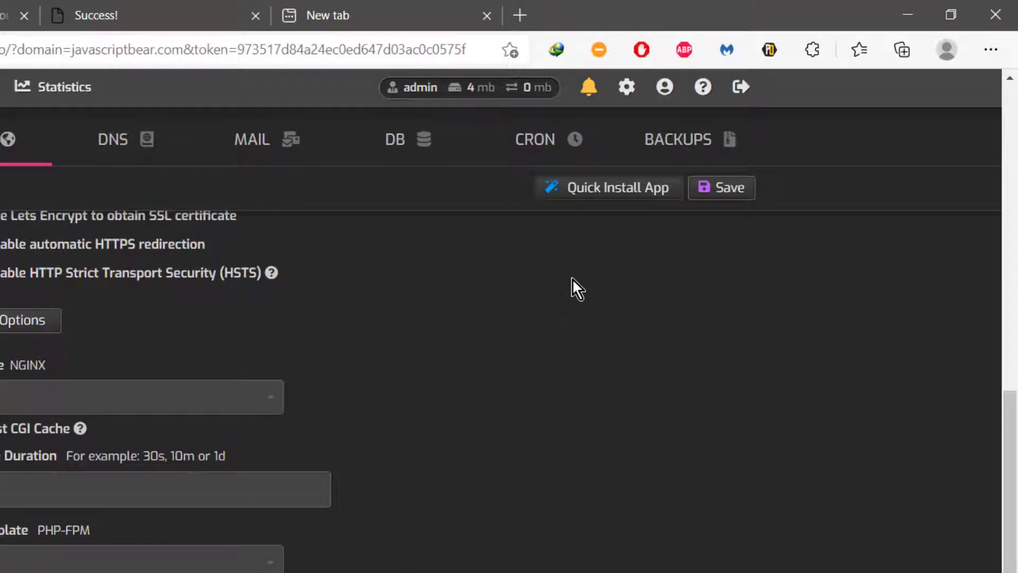
click(725, 194)
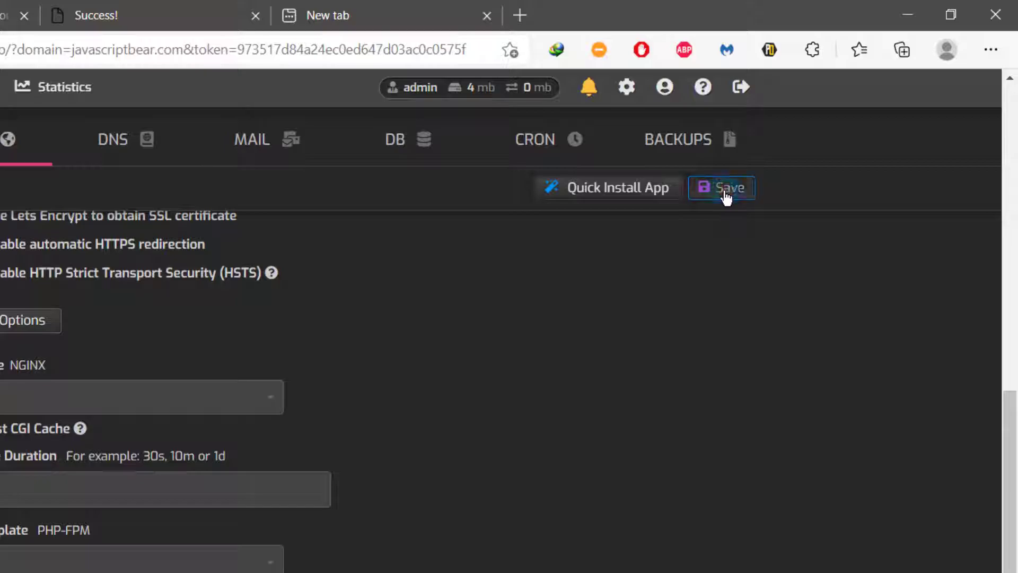
scroll(141, 391, down, 5)
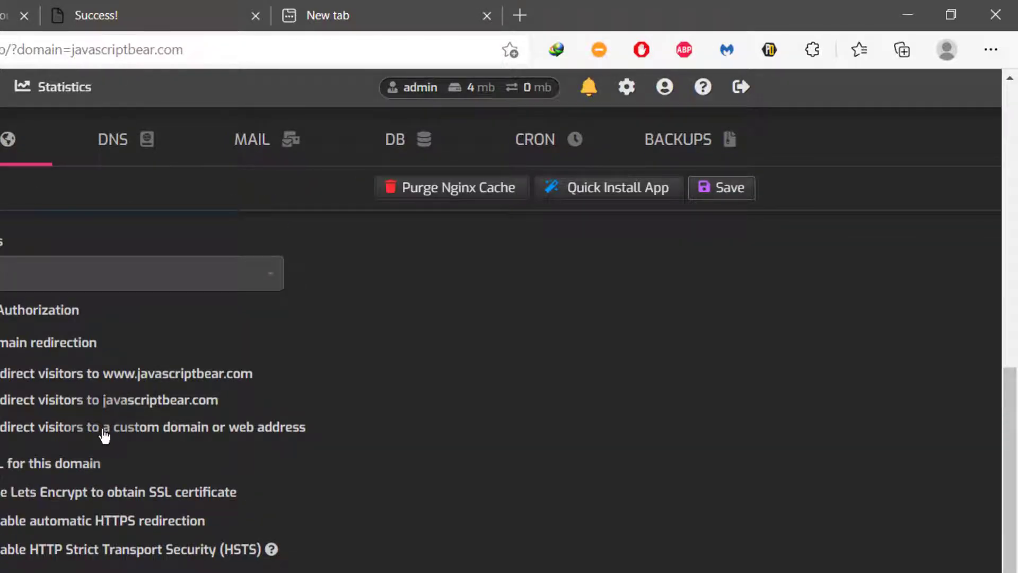
scroll(105, 436, up, 5)
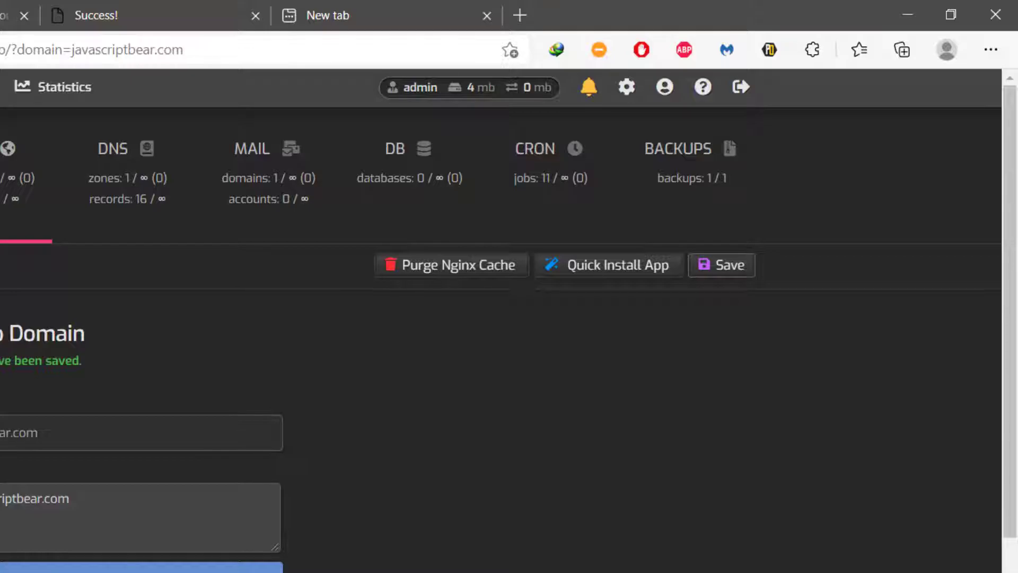
key(ctrl+Tab)
click(0, 57)
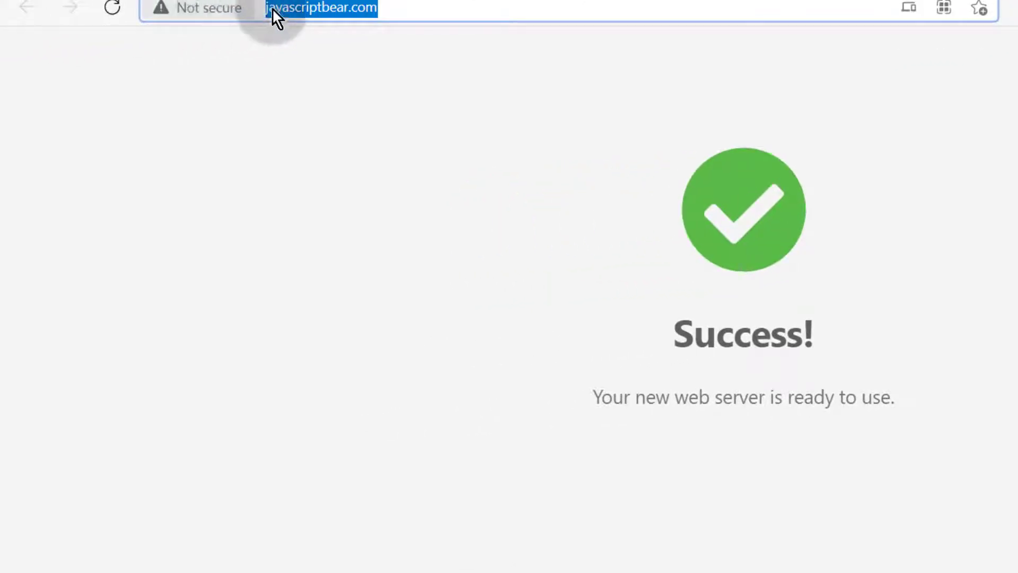
Step: Reload javascriptbear.com and confirm its address now begins with https
click(113, 11)
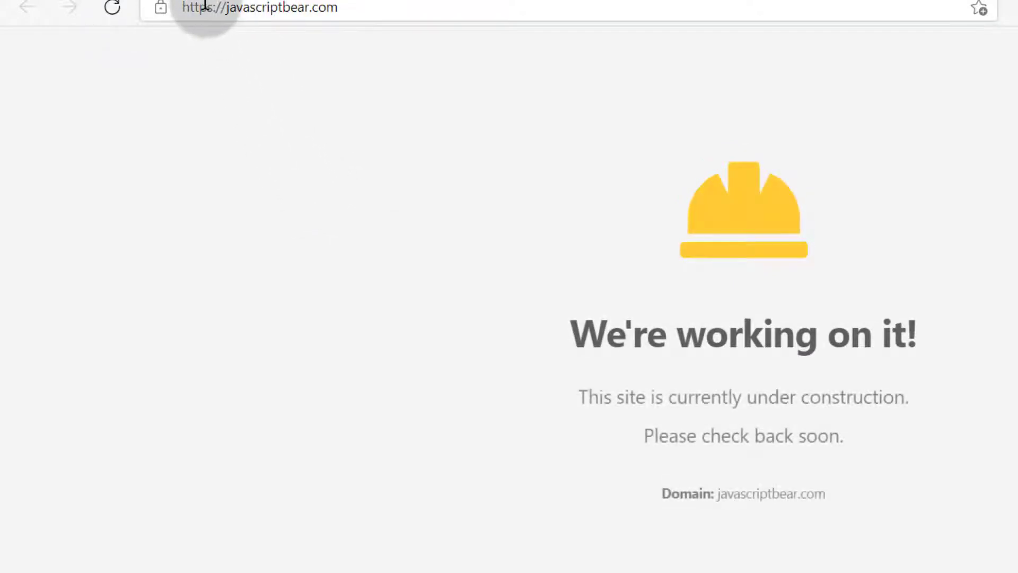
drag(211, 7, 188, 9)
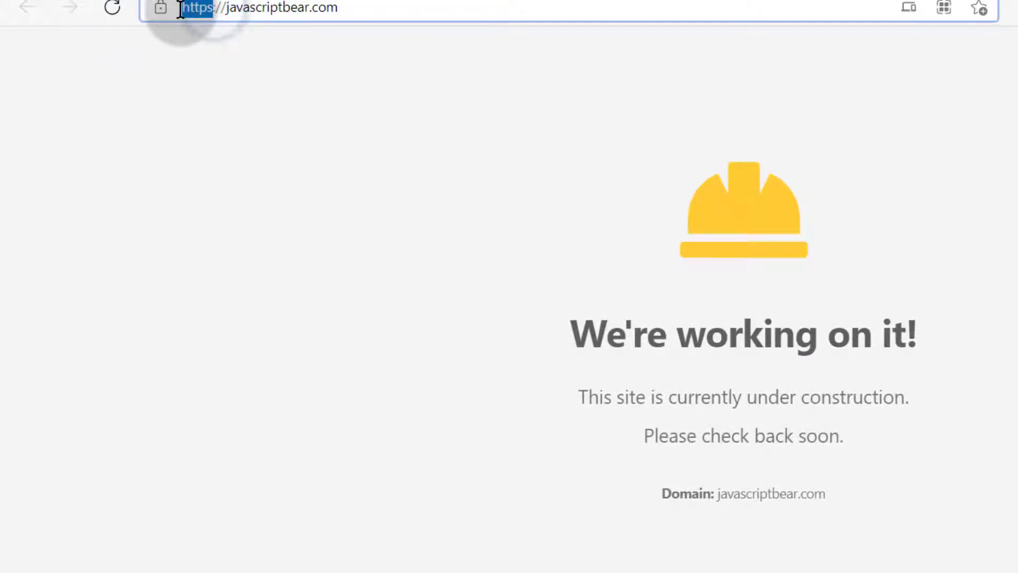
click(505, 514)
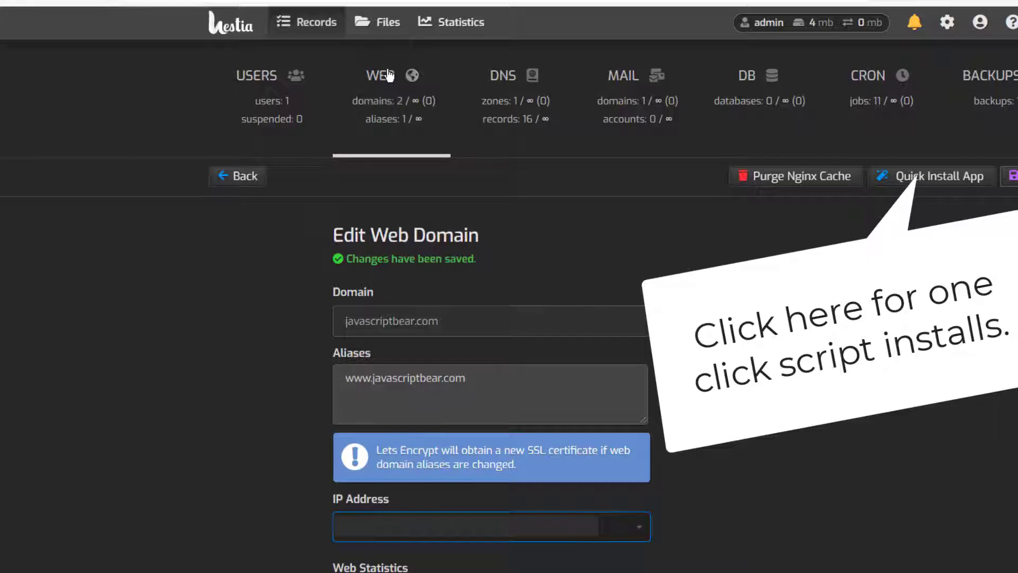
Step: Return to the WEB domains list, then launch Files from the top bar
click(388, 75)
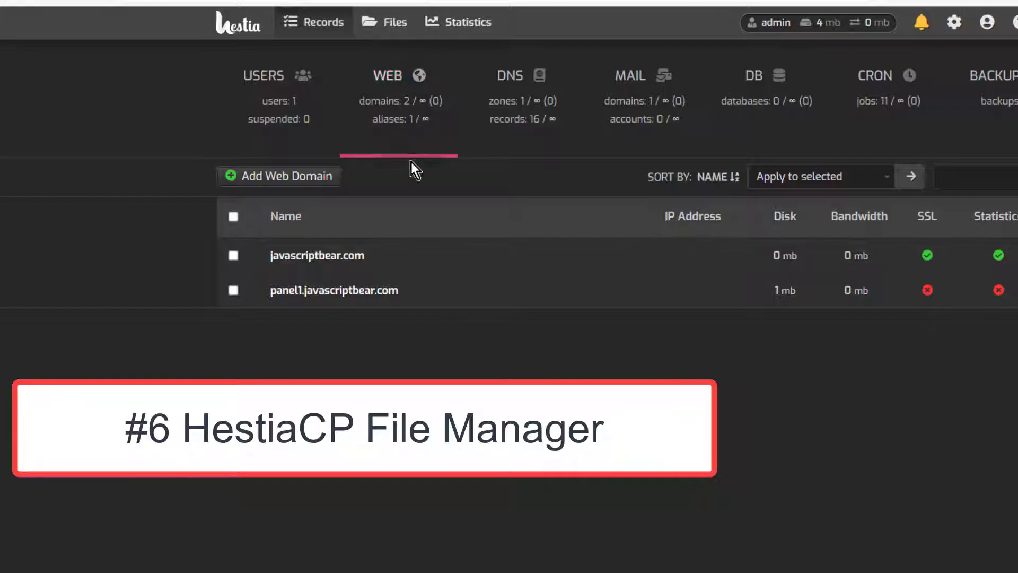
click(383, 27)
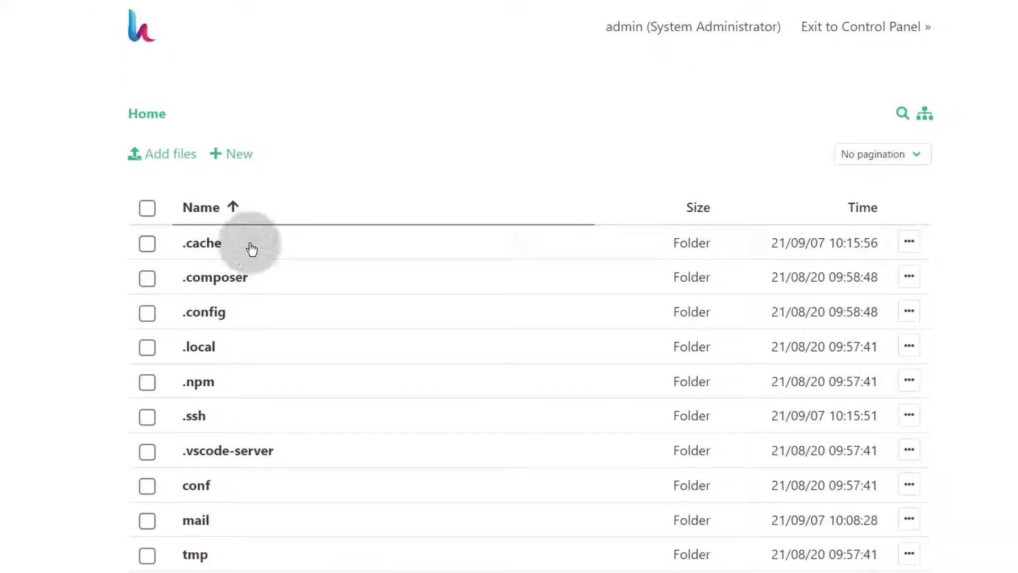
Step: Navigate into web/javascriptbear.com/public_html to list index.html and robots.txt
scroll(324, 414, down, 3)
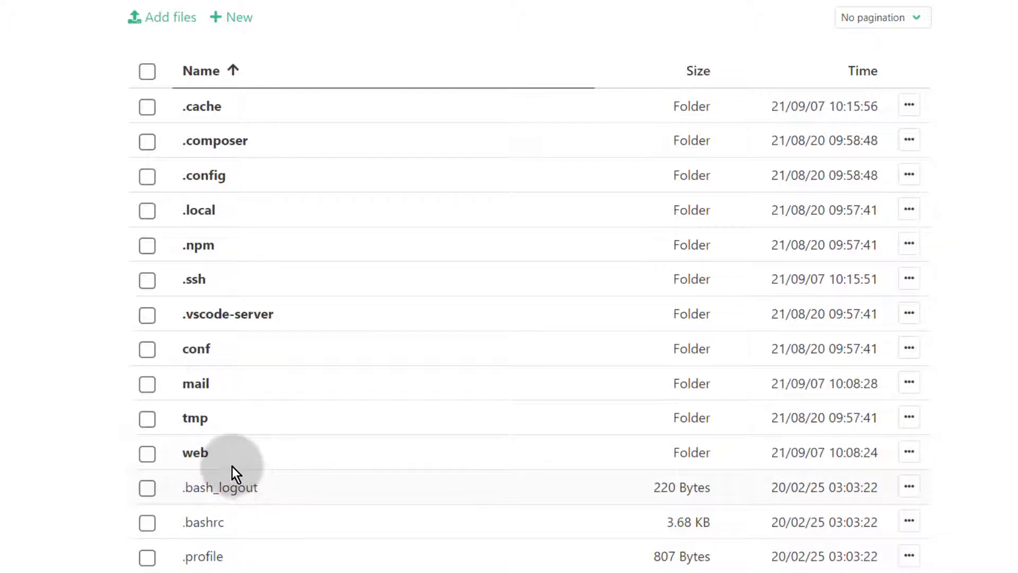
click(196, 457)
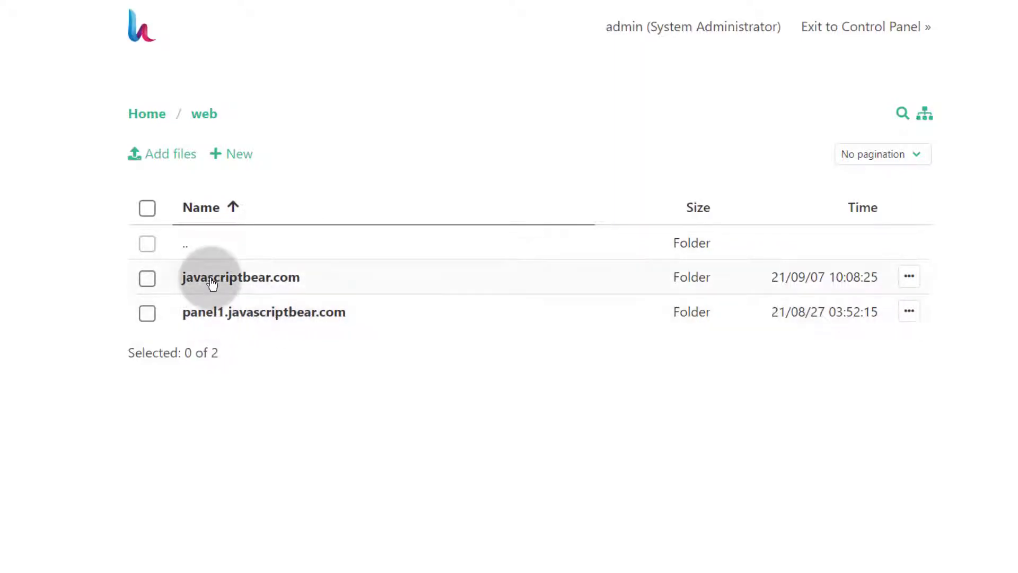
click(229, 281)
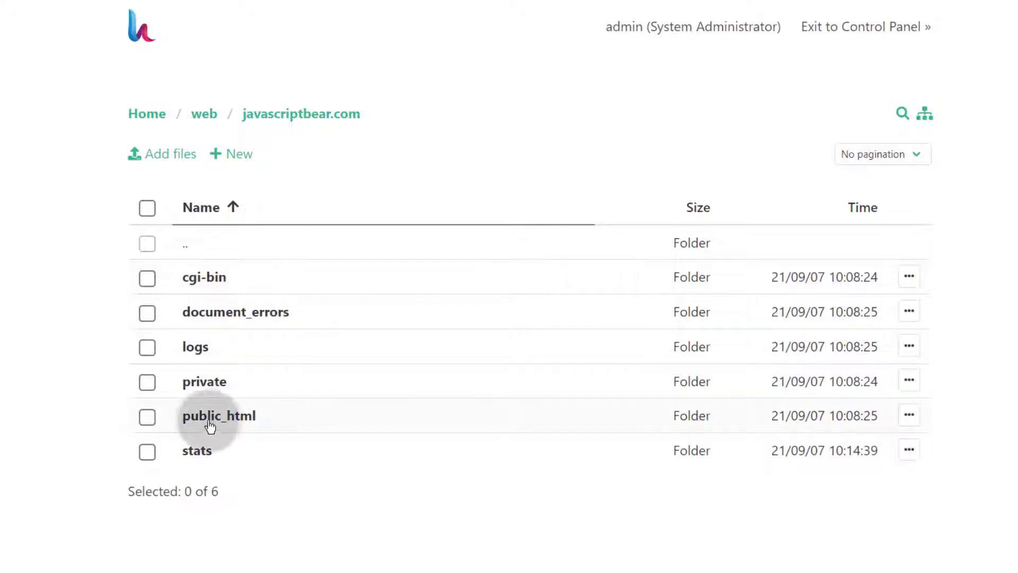
click(205, 416)
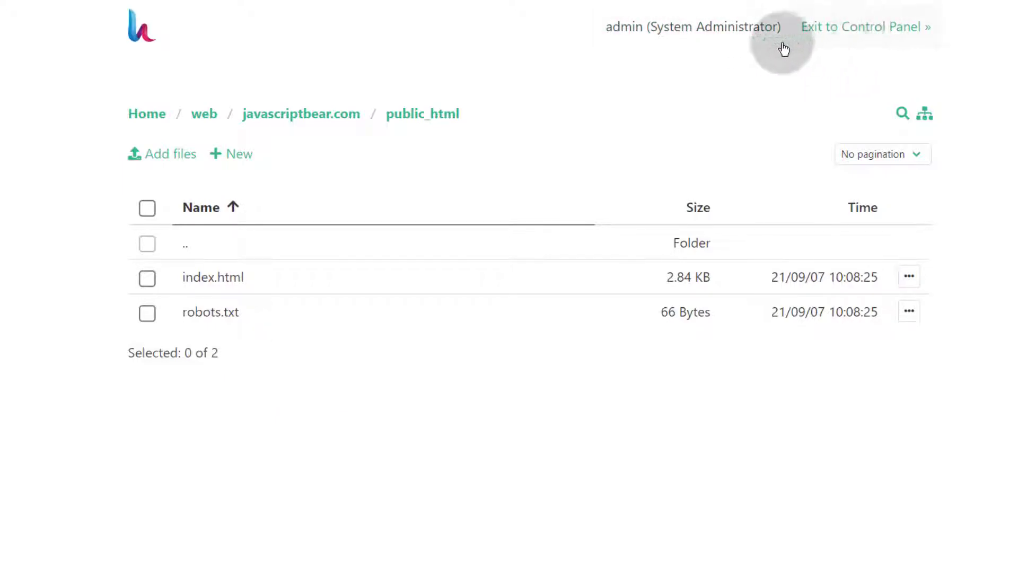
Step: Exit the file manager and view the DB page in a new tab, showing 0 databases
click(848, 32)
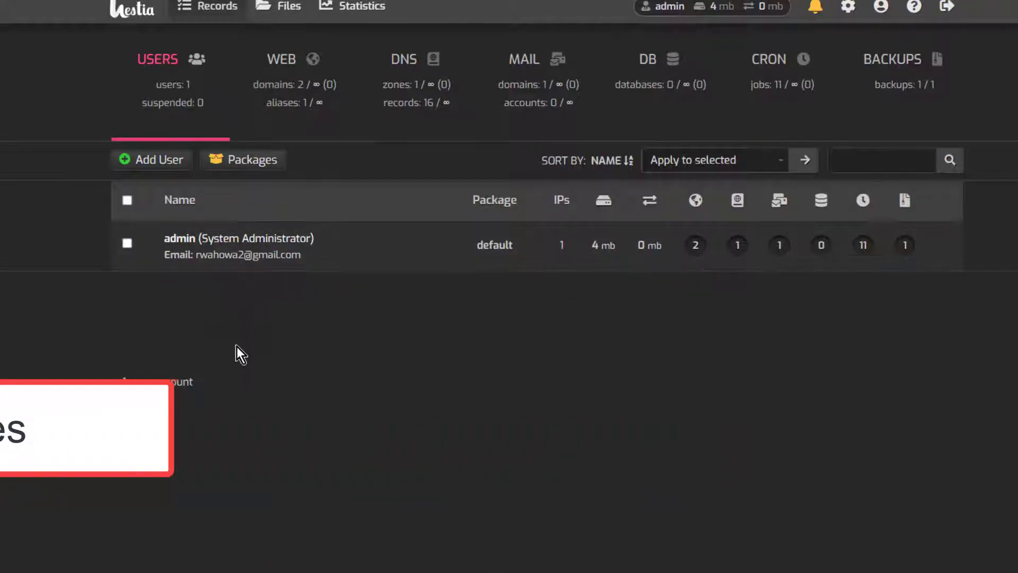
right_click(651, 64)
click(677, 83)
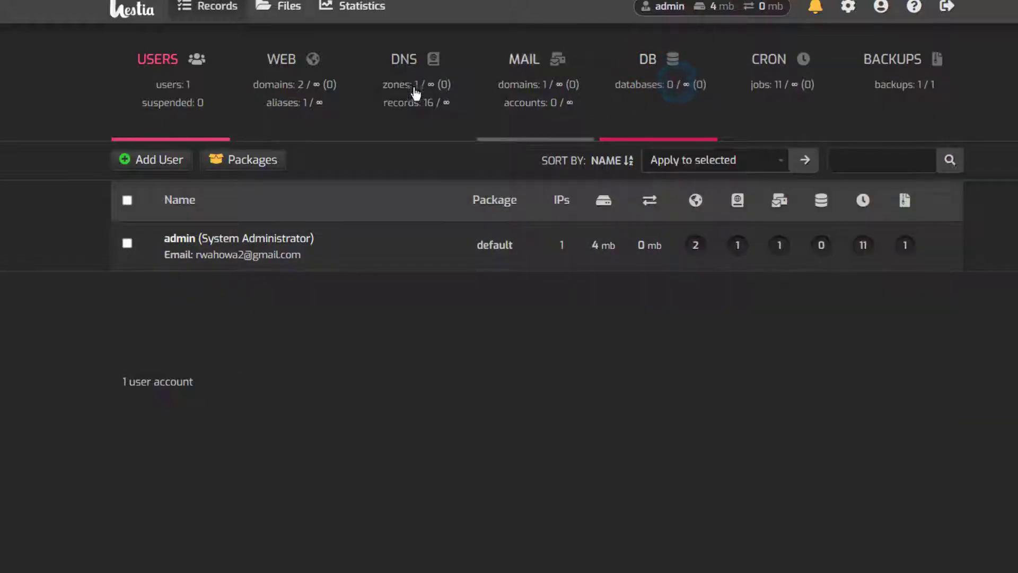
key(ctrl+Tab)
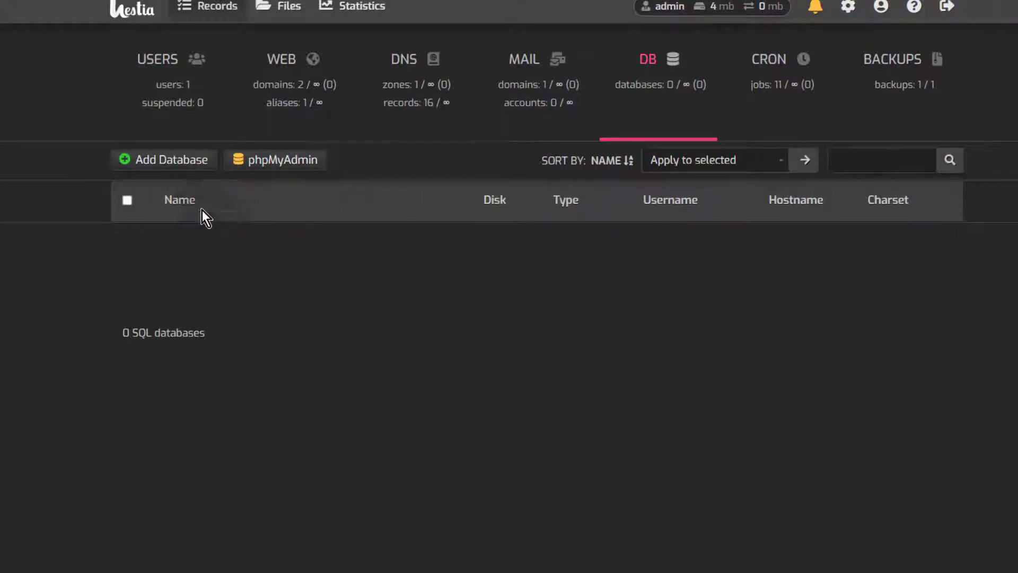
Step: Begin a new database named db3 (shown as admin_db3) with type mysql
click(179, 162)
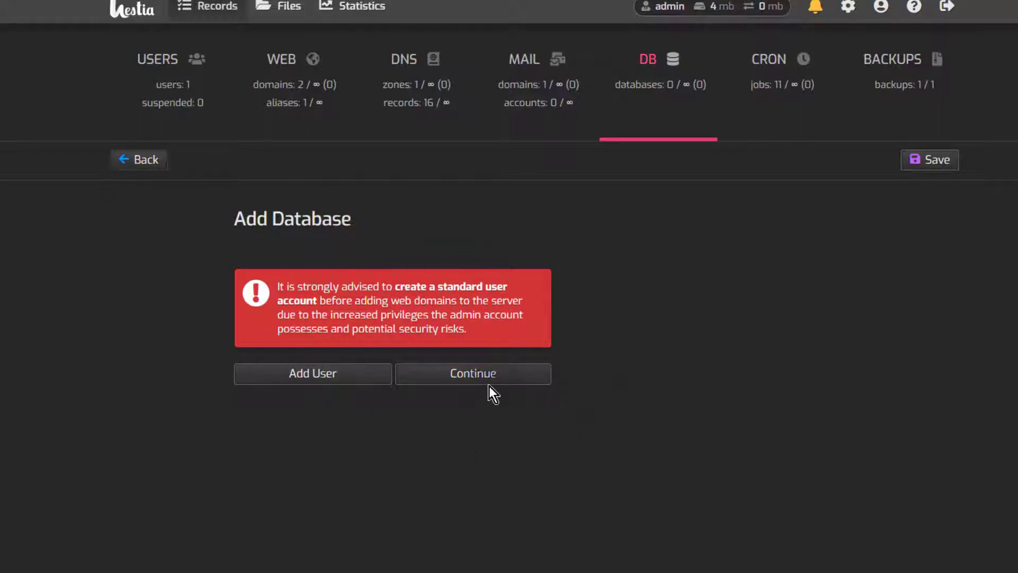
click(469, 375)
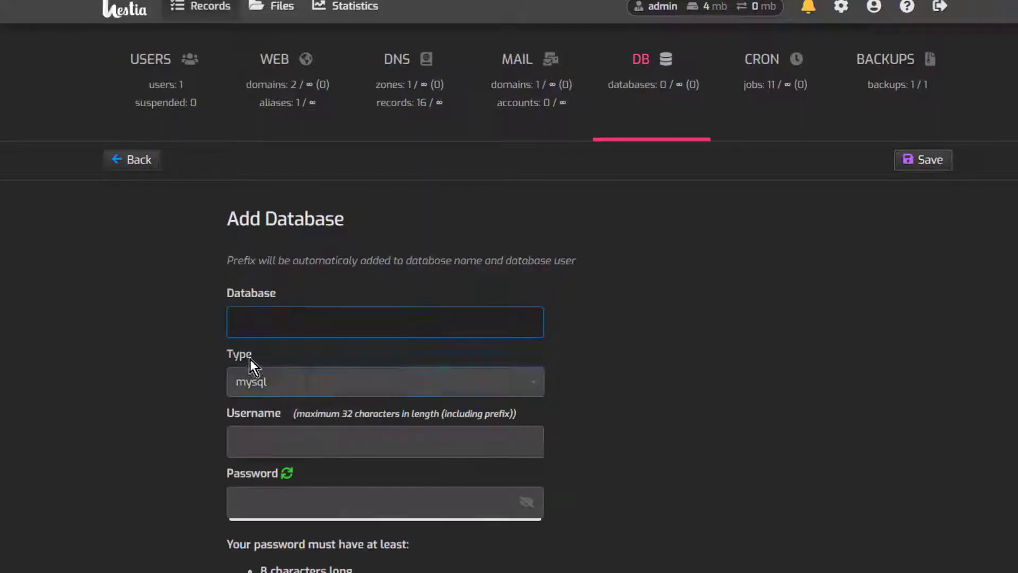
scroll(631, 326, down, 2)
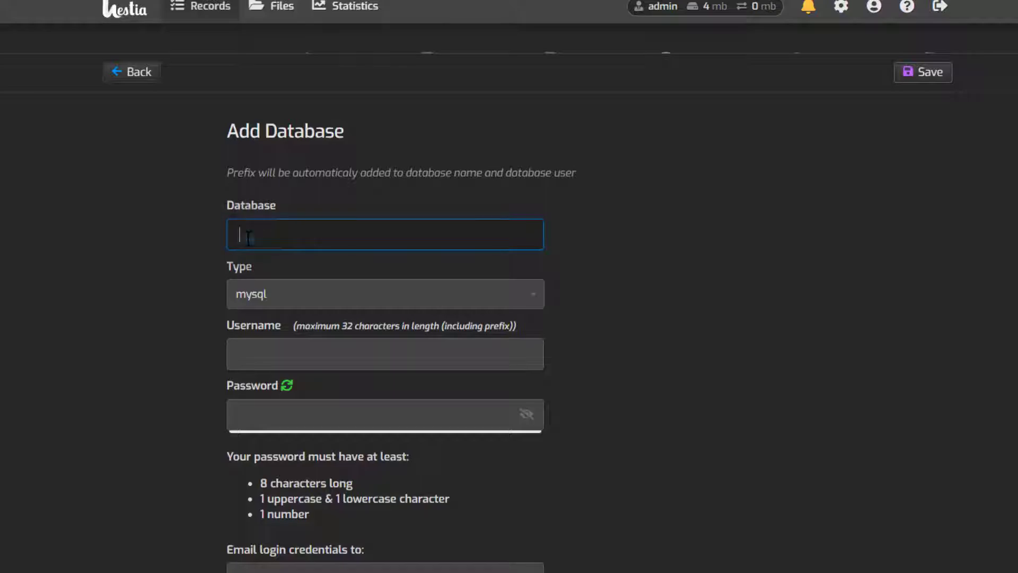
click(248, 237)
text(db3)
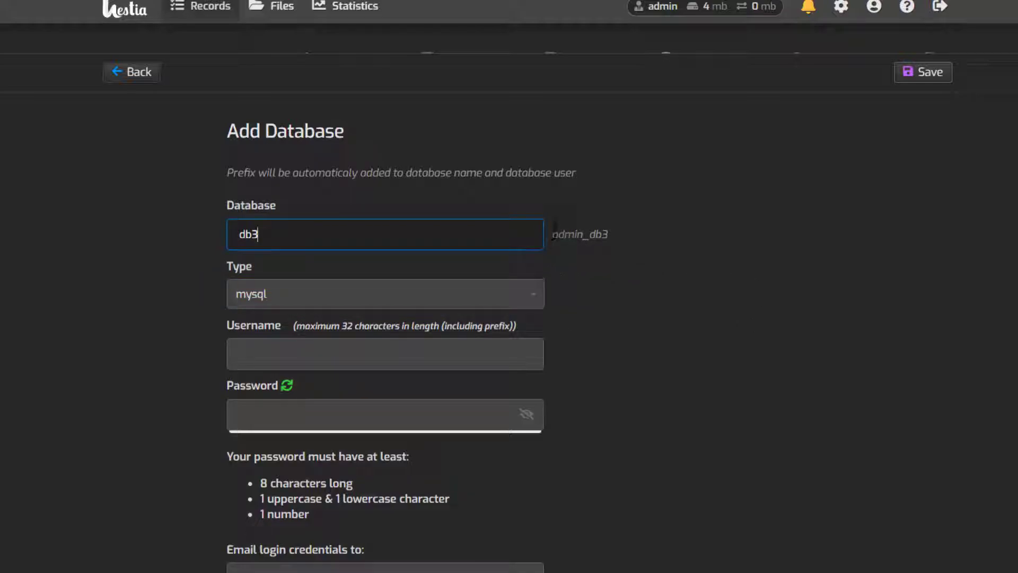
drag(556, 230, 589, 230)
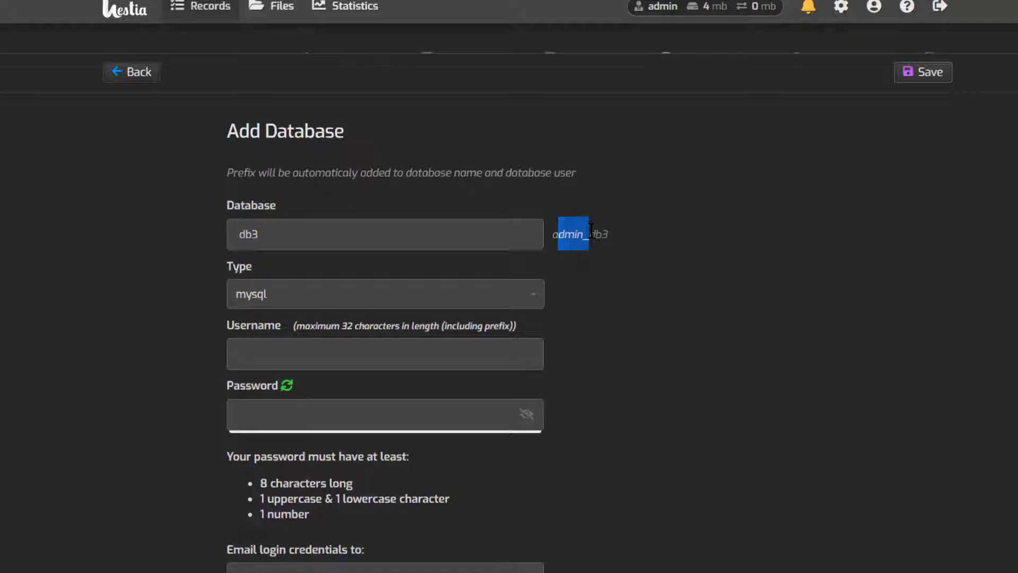
drag(613, 234, 543, 234)
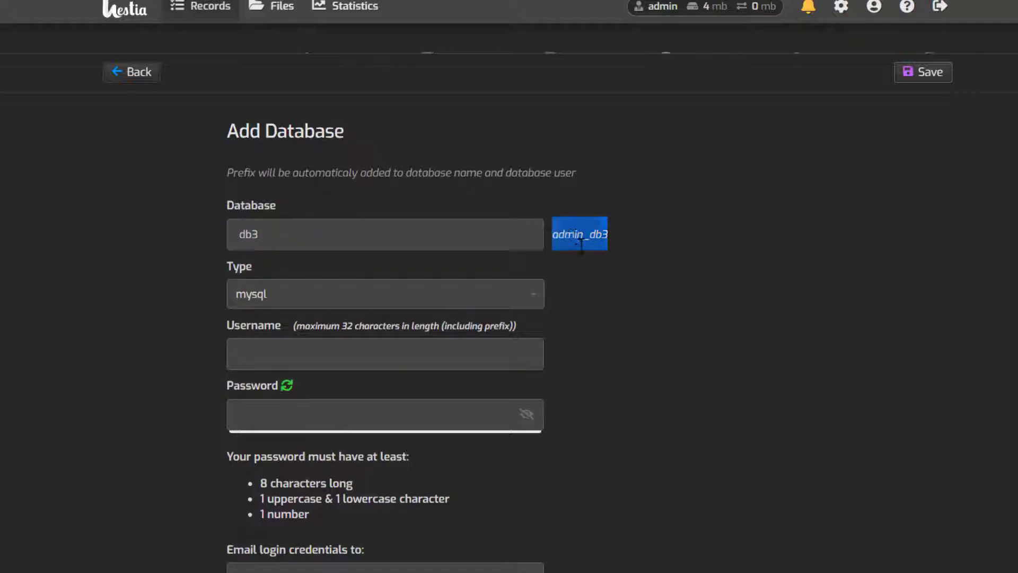
click(300, 301)
click(300, 302)
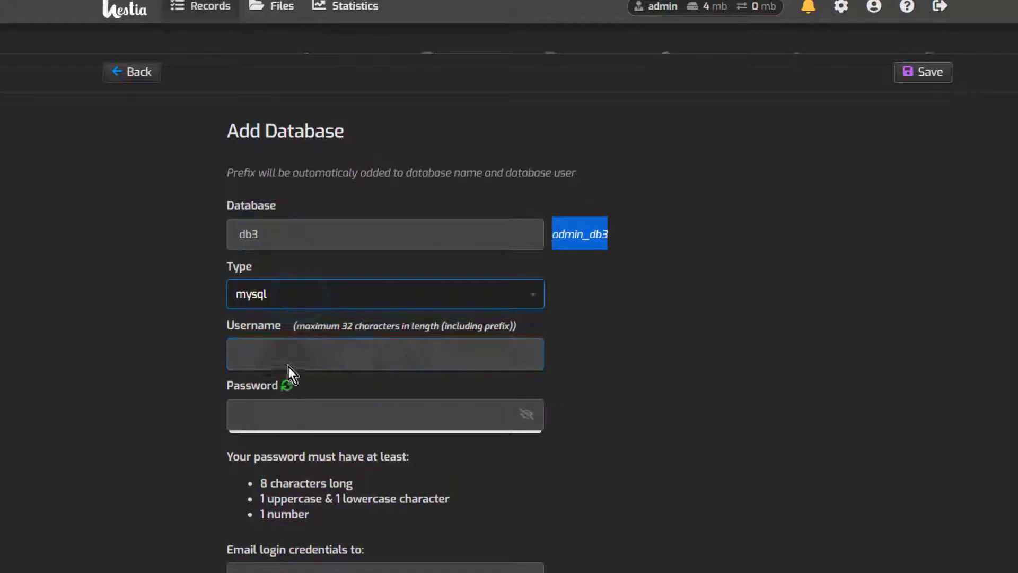
Step: Enter a database username for db3 in the Add Database form
click(246, 341)
click(248, 347)
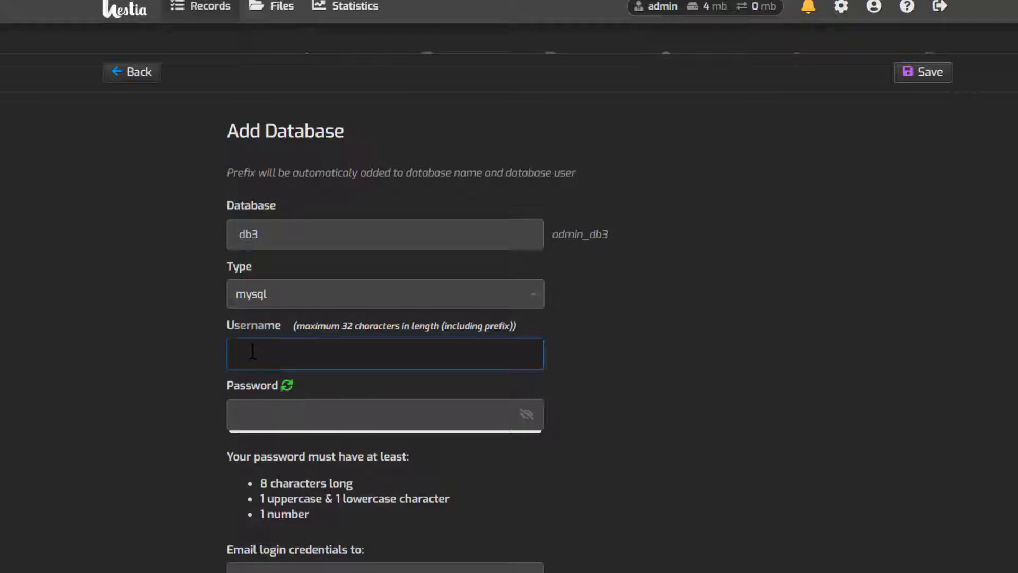
text(rester)
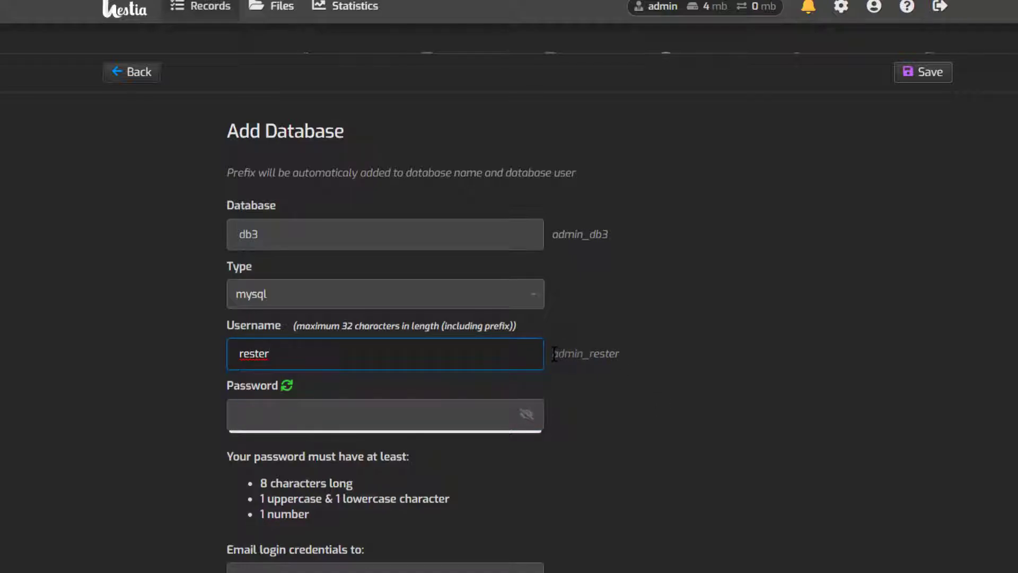
drag(555, 353, 621, 354)
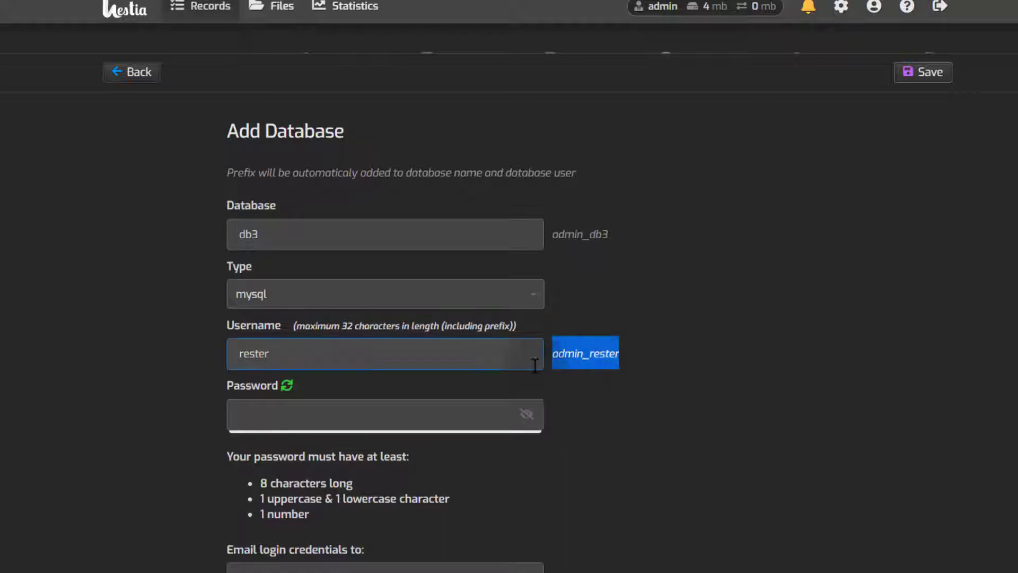
click(554, 355)
drag(557, 354, 584, 351)
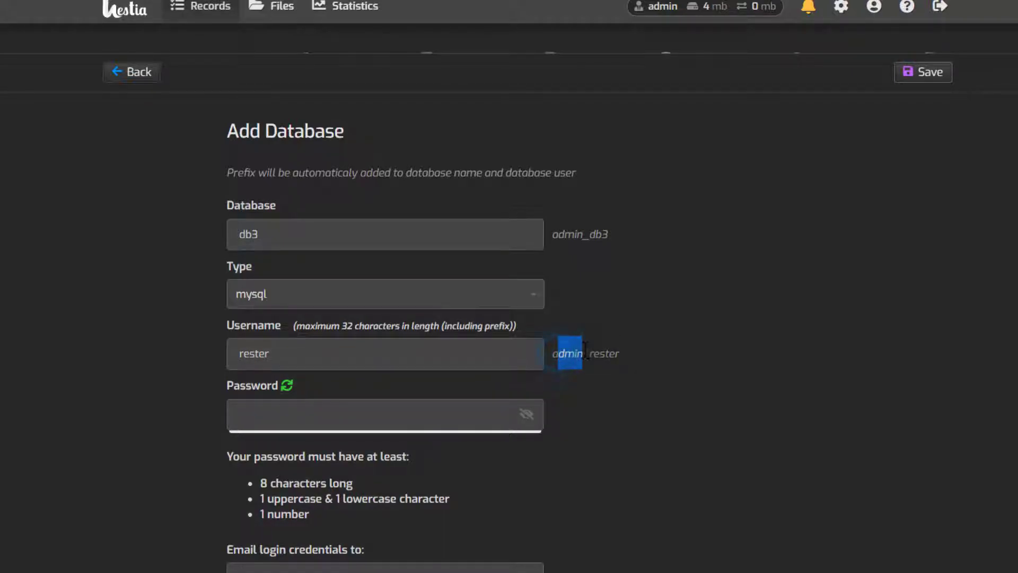
click(577, 386)
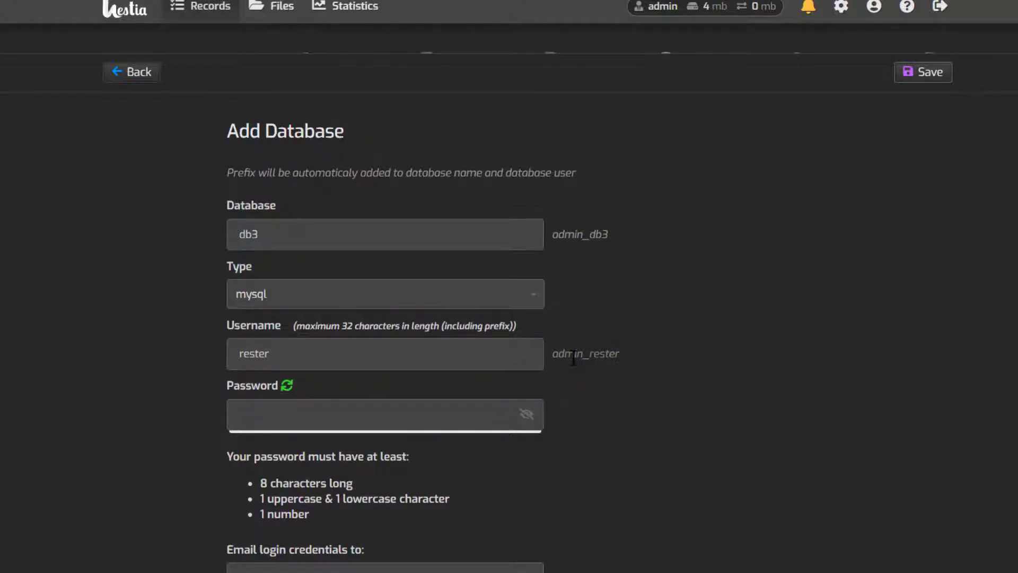
click(366, 417)
Step: Enter the database password and review the unsaved form
click(249, 414)
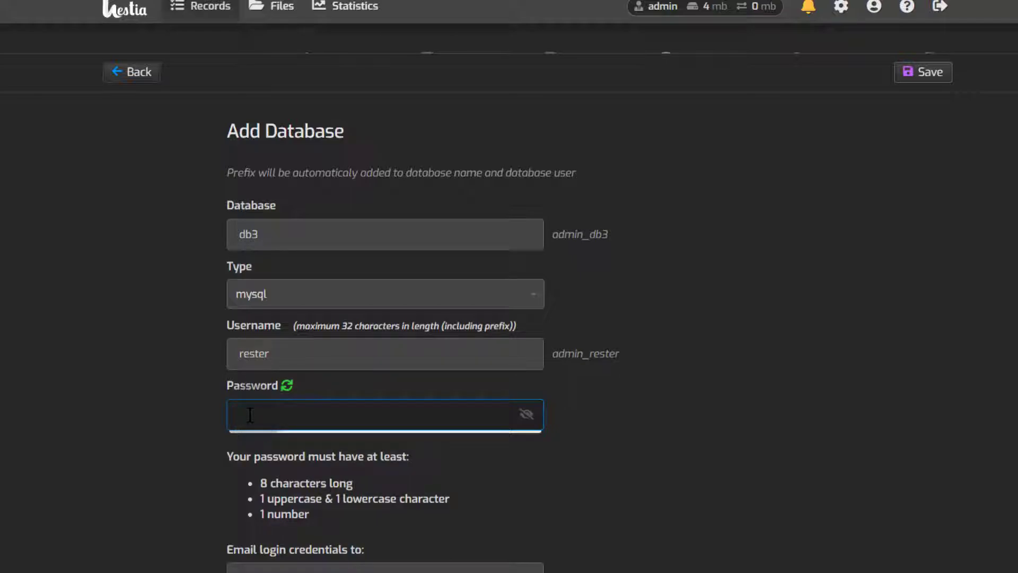
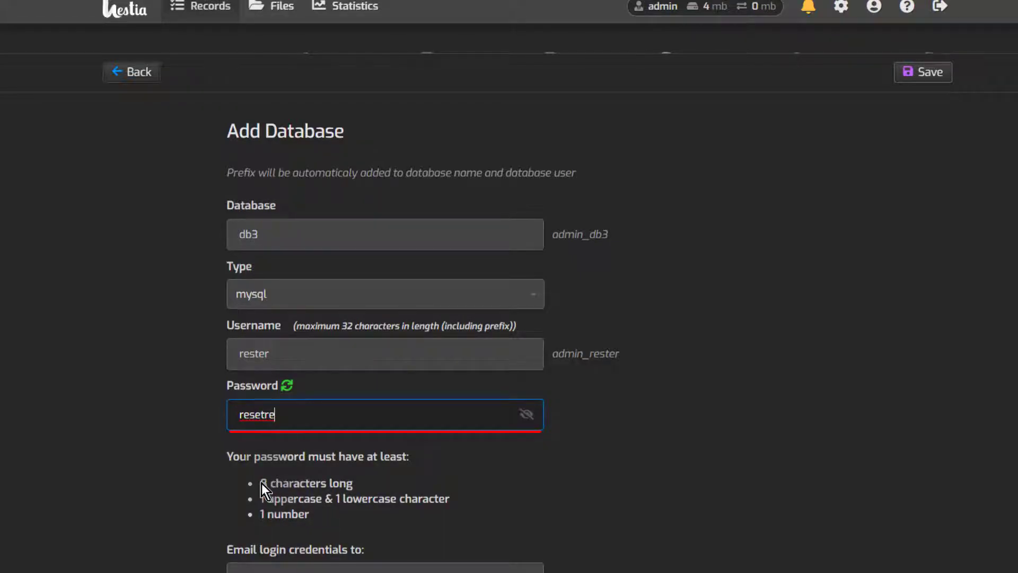
click(406, 523)
scroll(406, 523, down, 2)
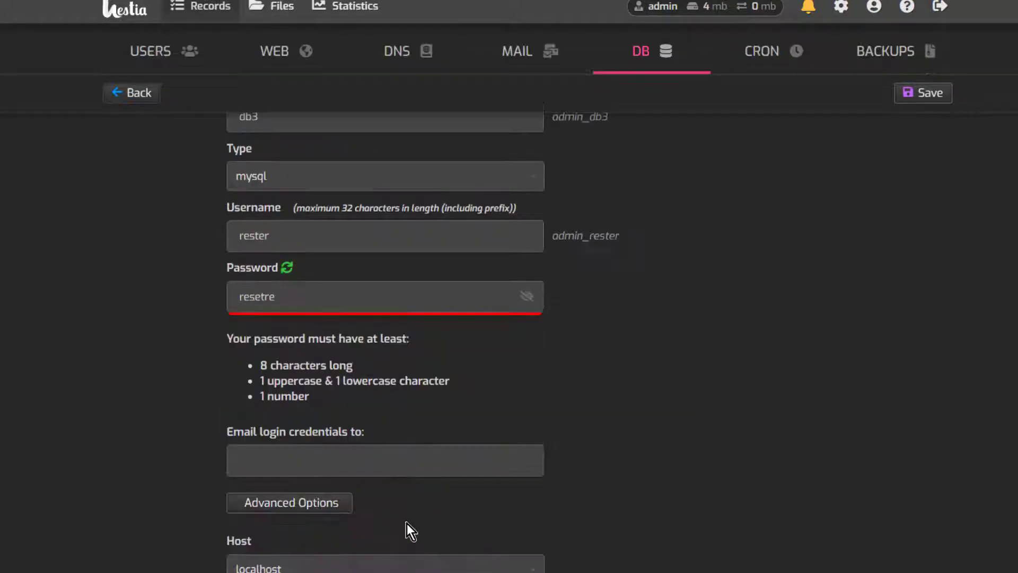
scroll(404, 495, up, 2)
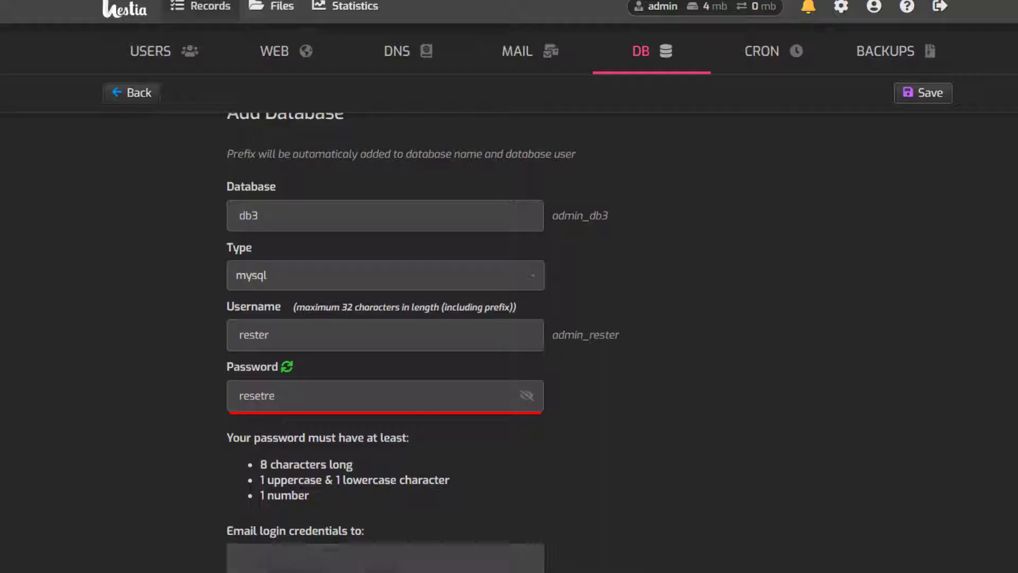
scroll(361, 523, down, 2)
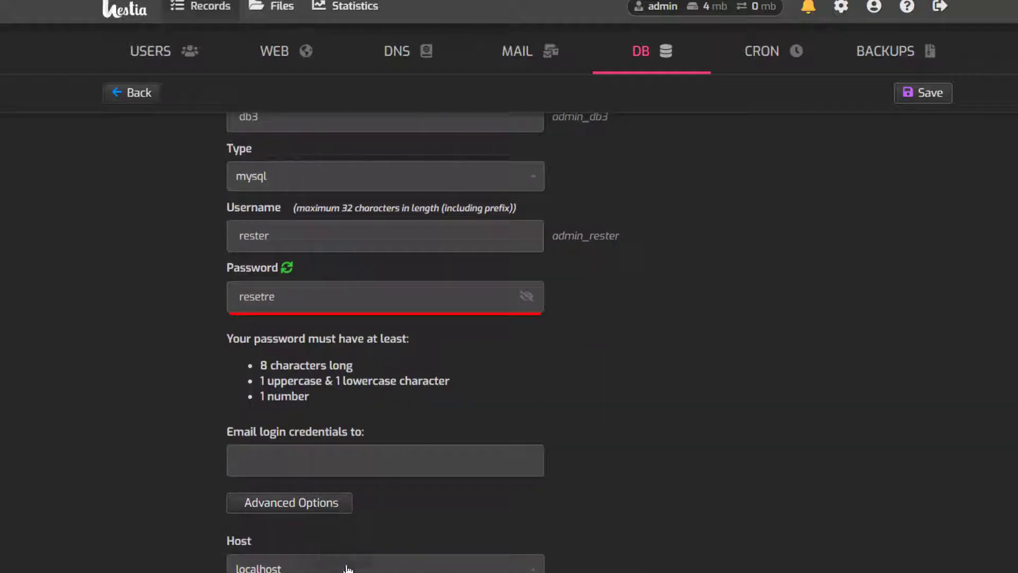
scroll(406, 495, up, 3)
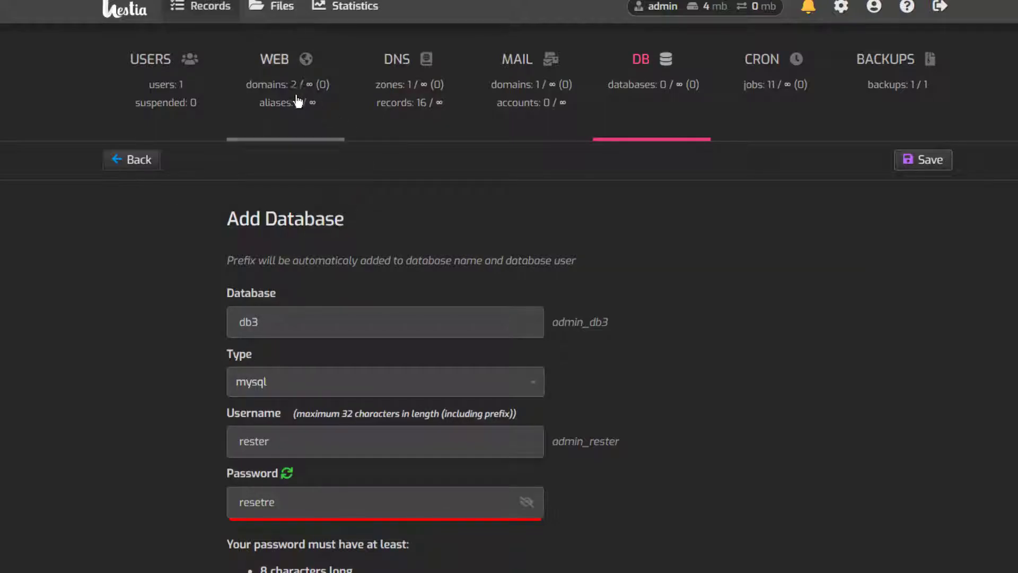
Step: Leave the Add Database form unsaved and load phpMyAdmin in a separate browser tab
key(alt+Left)
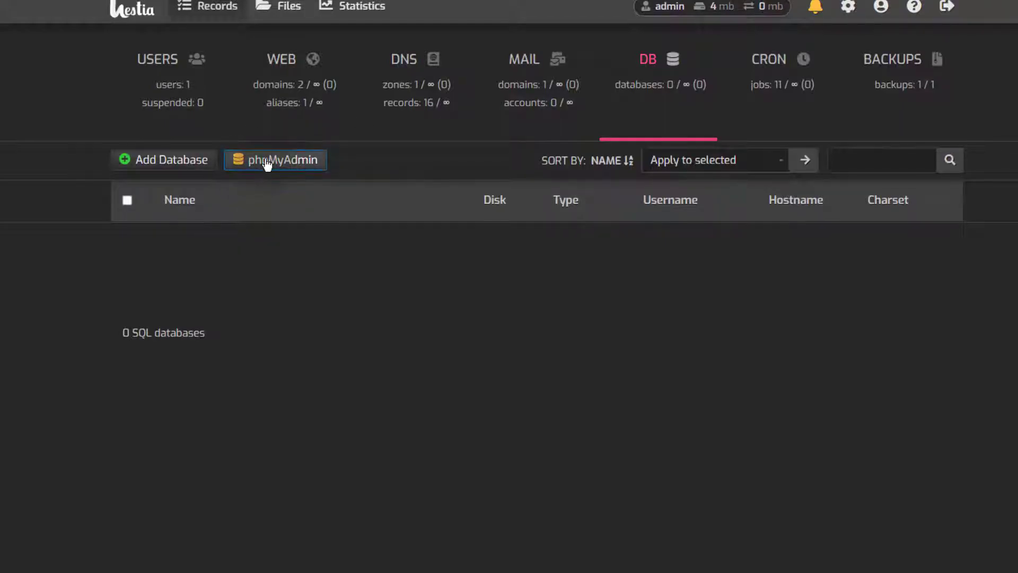
right_click(265, 160)
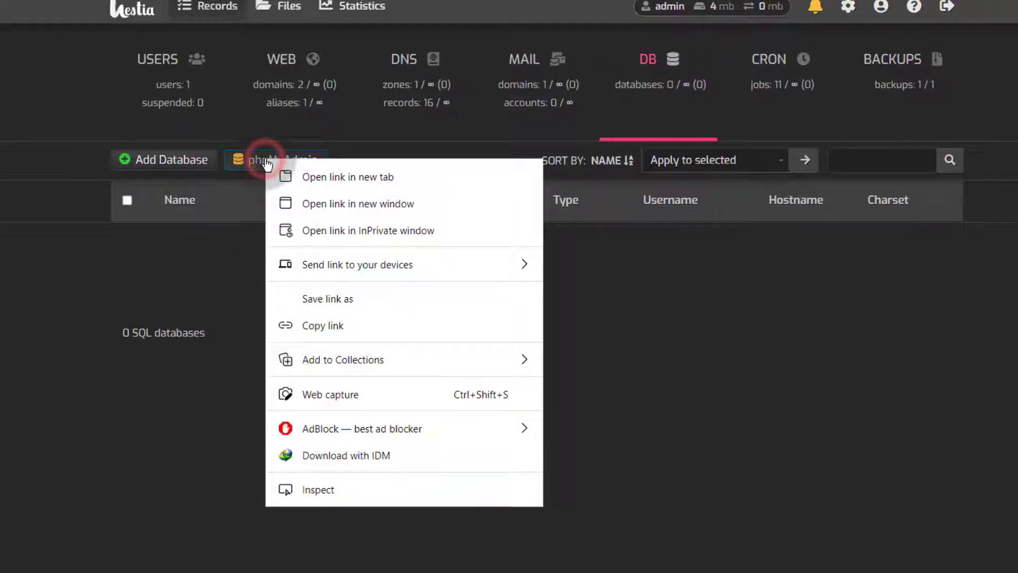
click(319, 176)
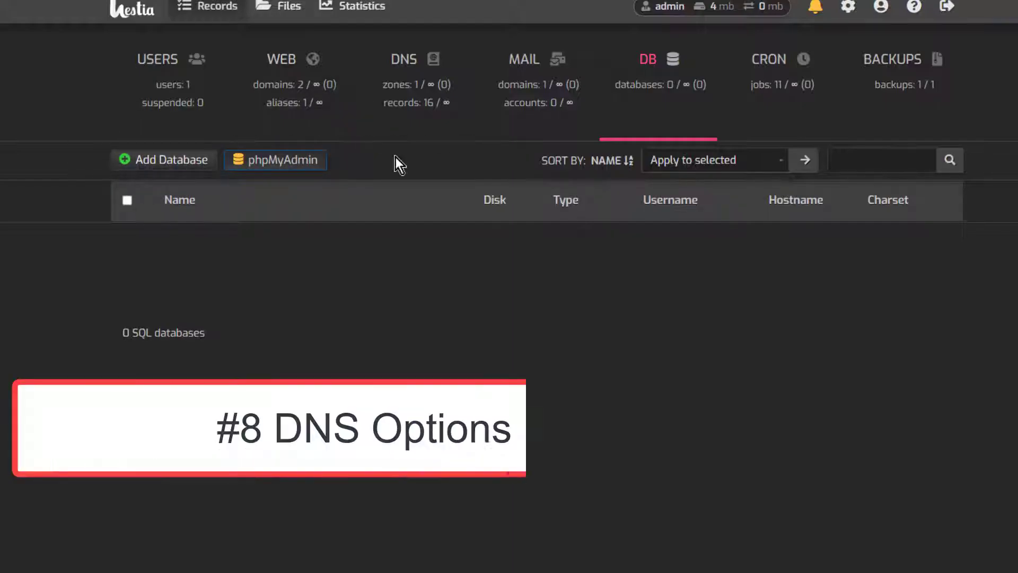
Step: In the DNS zone for javascriptbear.com, edit the _domainkey TXT record
click(414, 65)
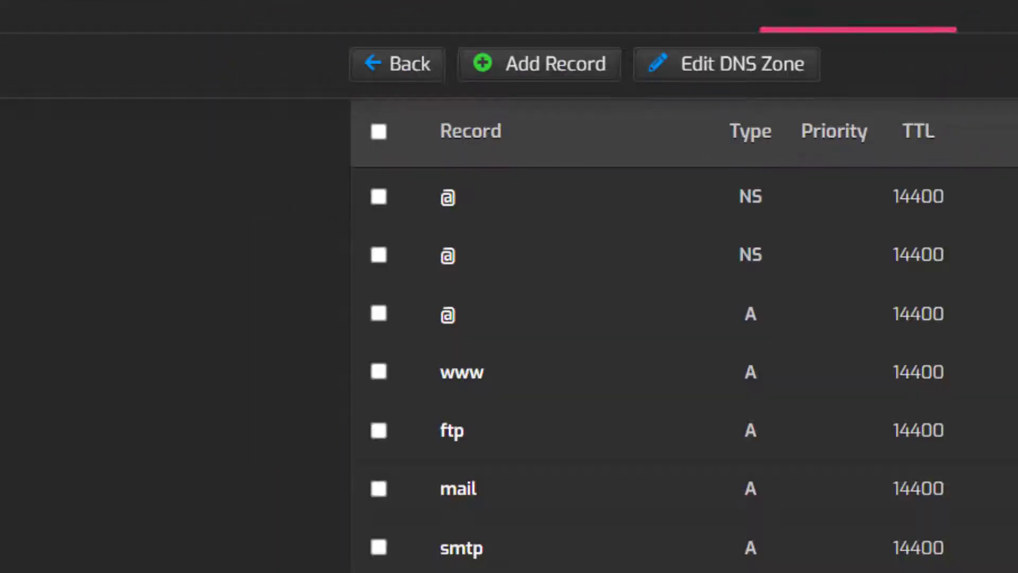
scroll(200, 344, down, 2)
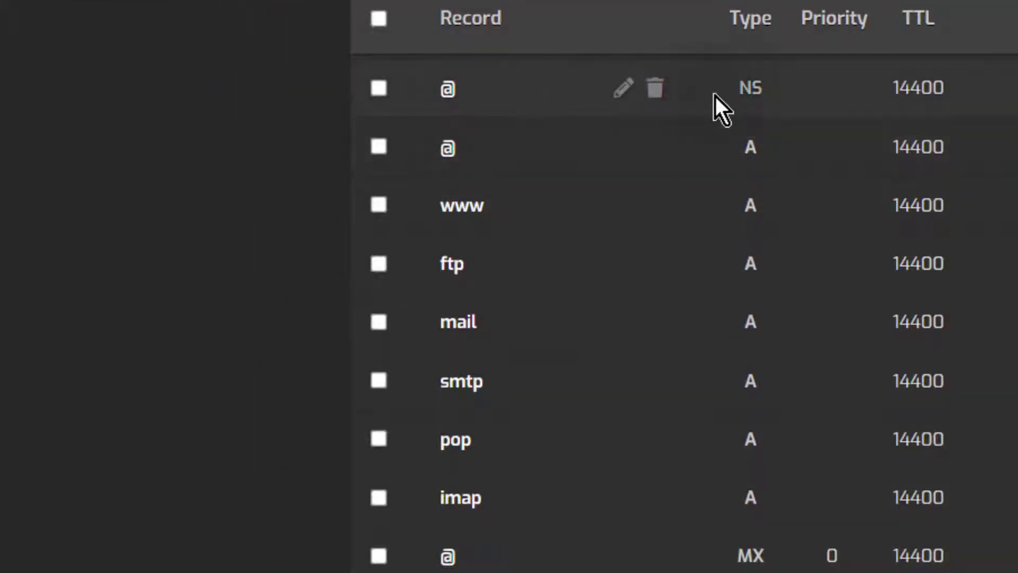
scroll(470, 437, down, 5)
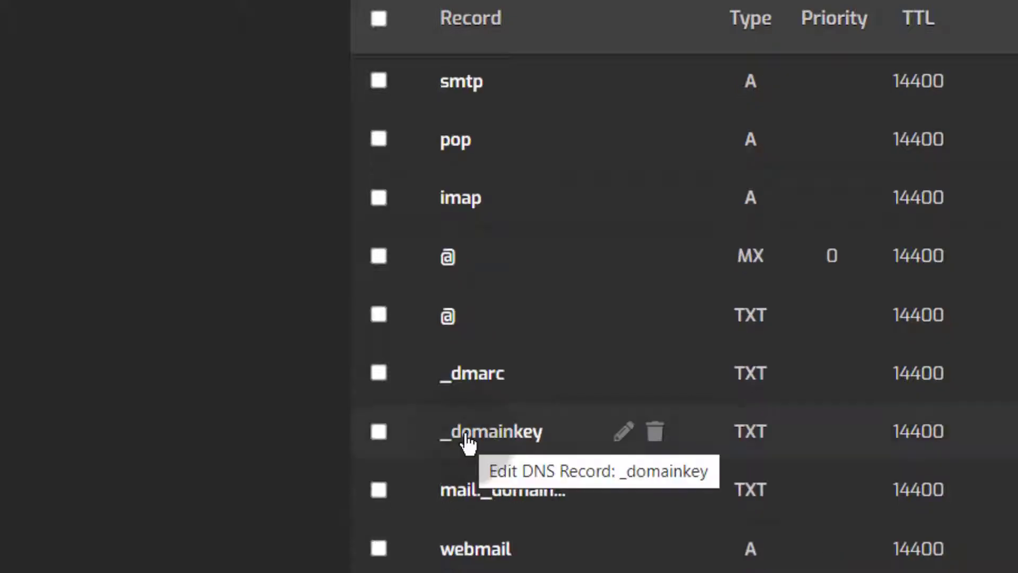
click(622, 432)
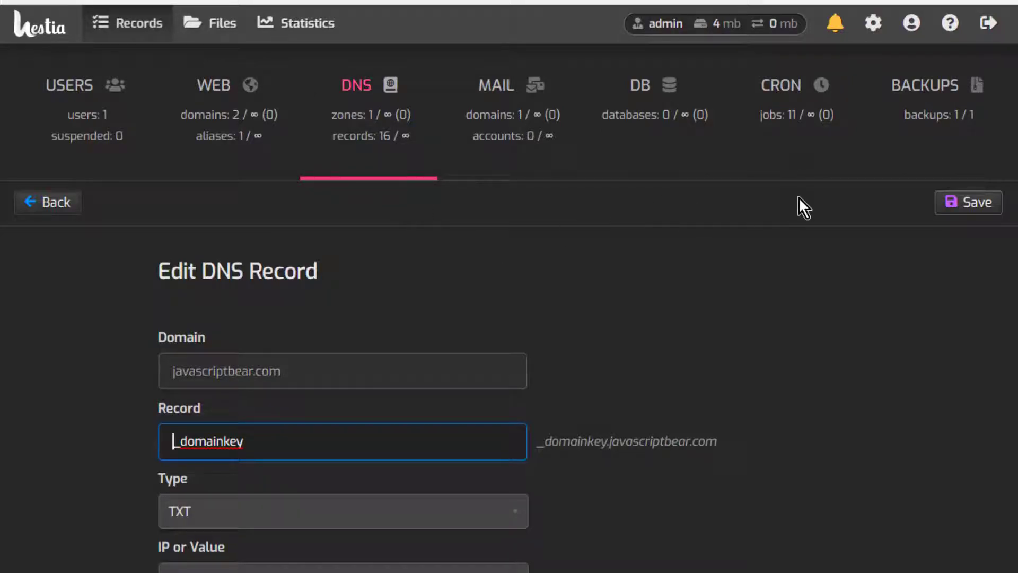
Step: Queue a new backup of the admin account from Backups and acknowledge the queued-task notice
click(928, 89)
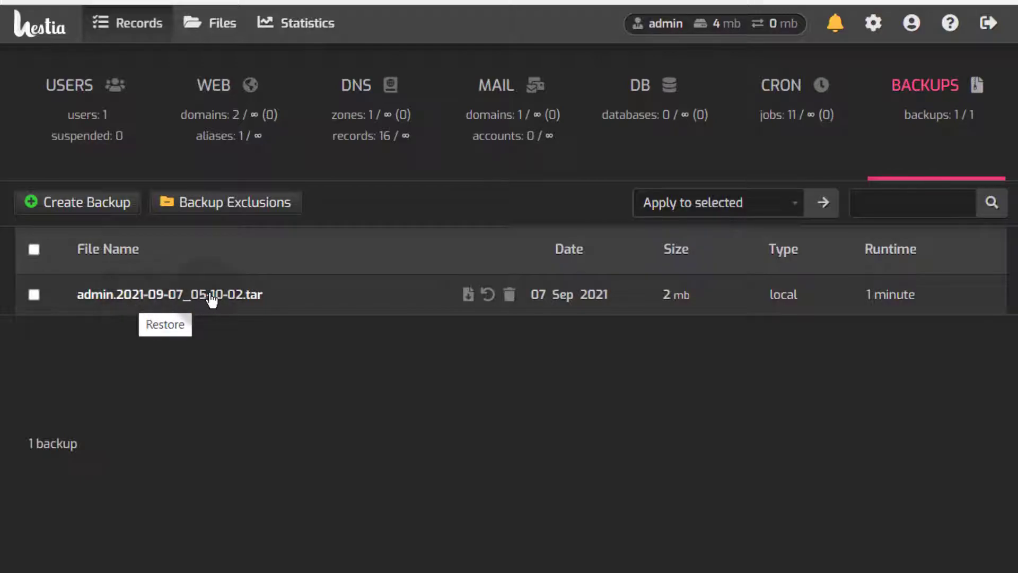
click(102, 204)
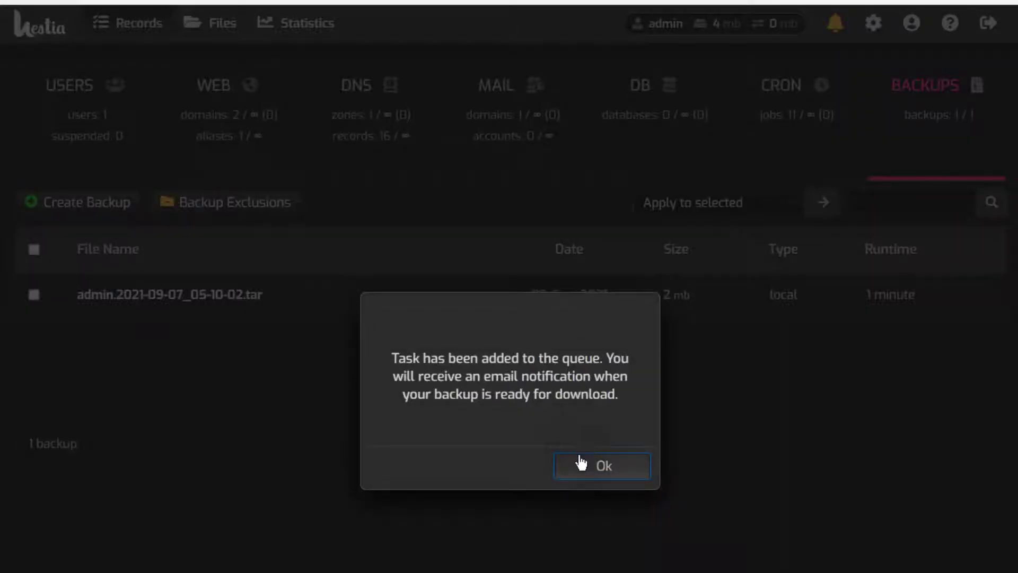
click(581, 462)
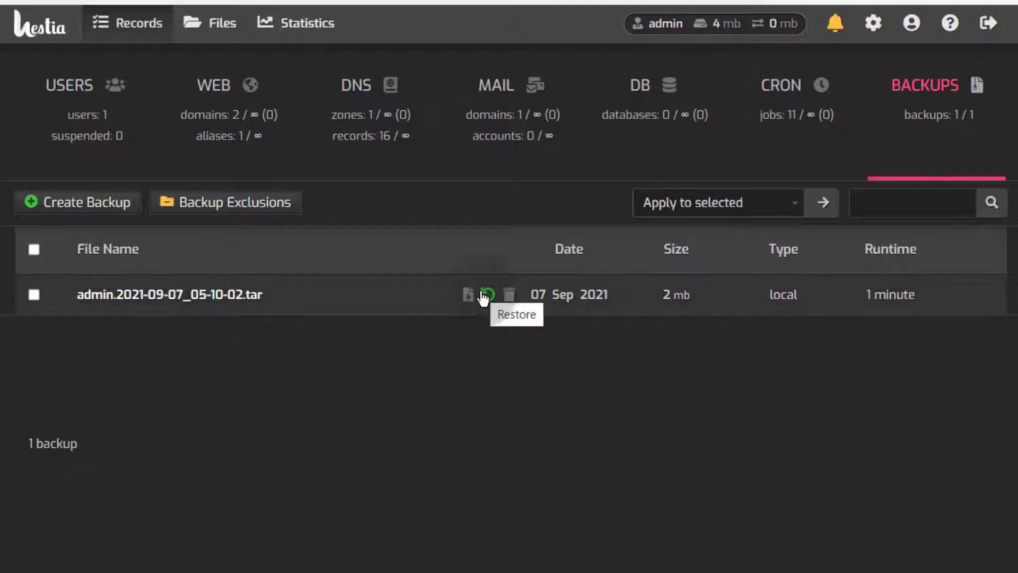
click(787, 200)
click(600, 388)
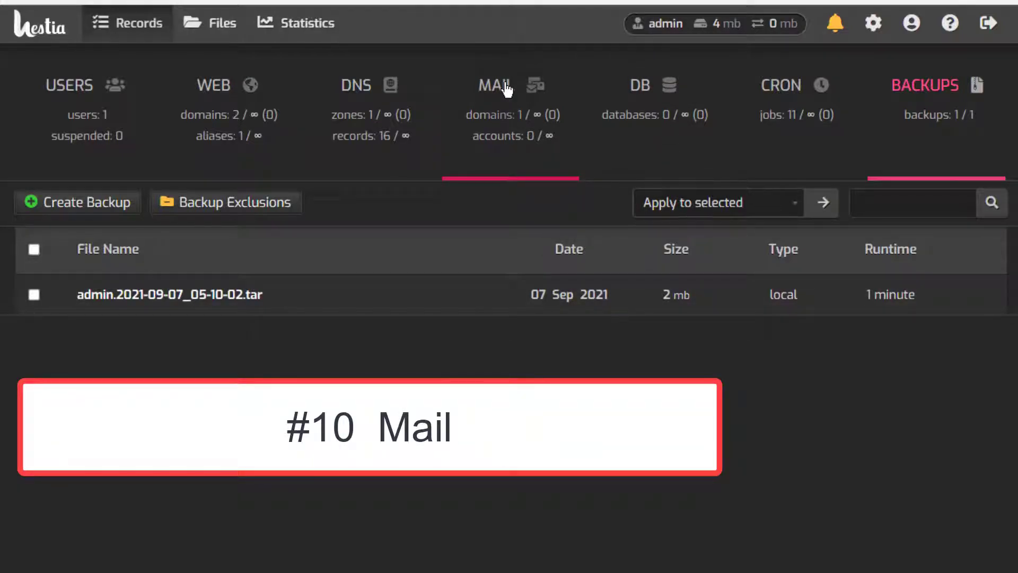
Step: Open the Add Mail Domain form, proceeding past the admin account warning
click(498, 85)
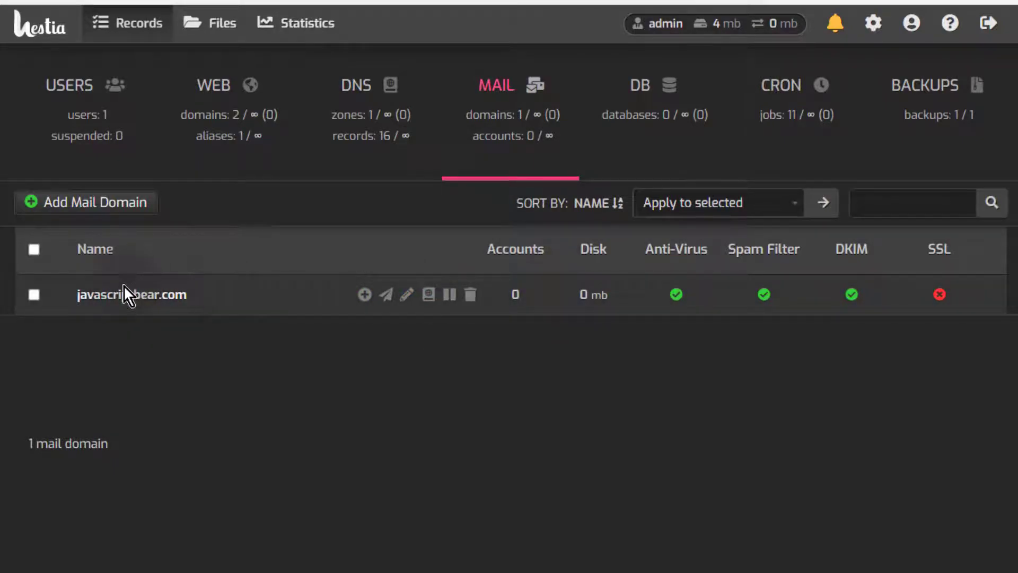
click(112, 211)
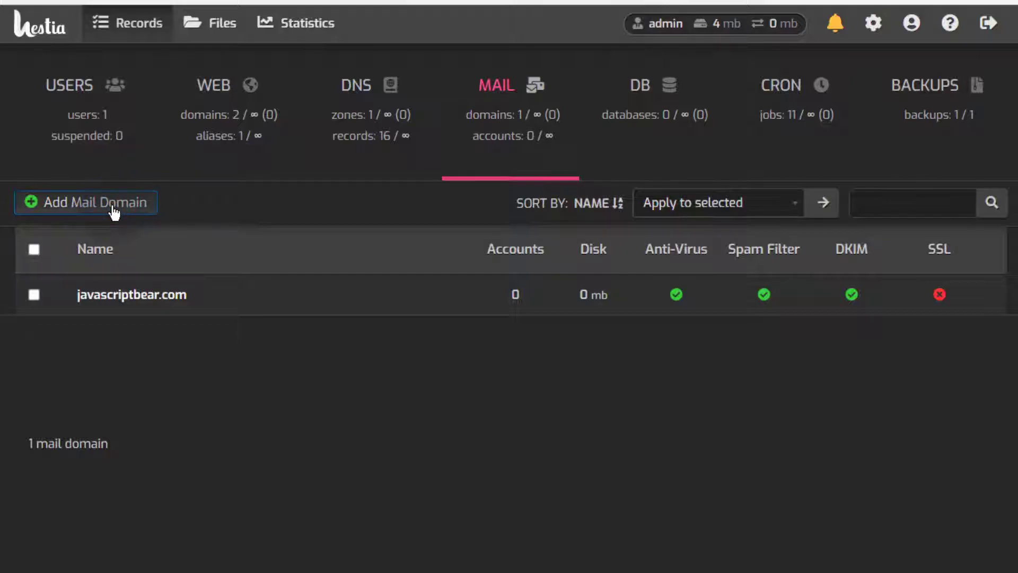
click(414, 461)
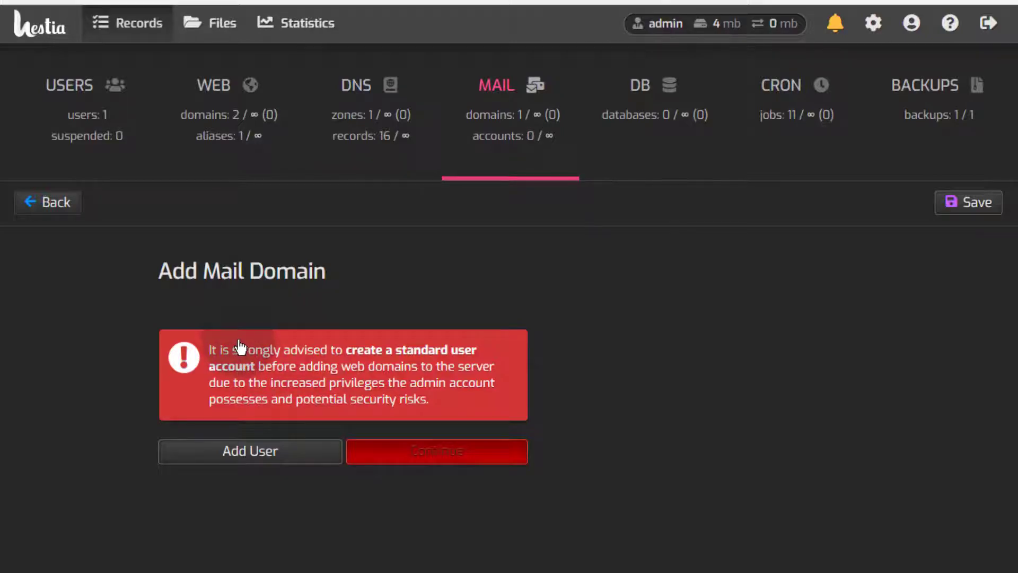
Step: Leave the form without adding a domain and open the javascriptbear.com mail domain
click(81, 373)
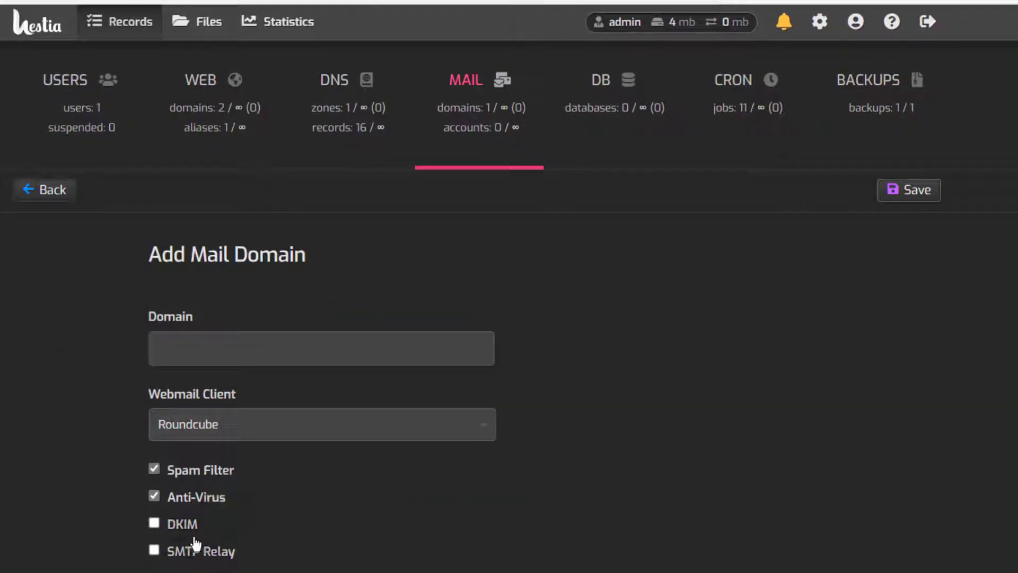
click(50, 190)
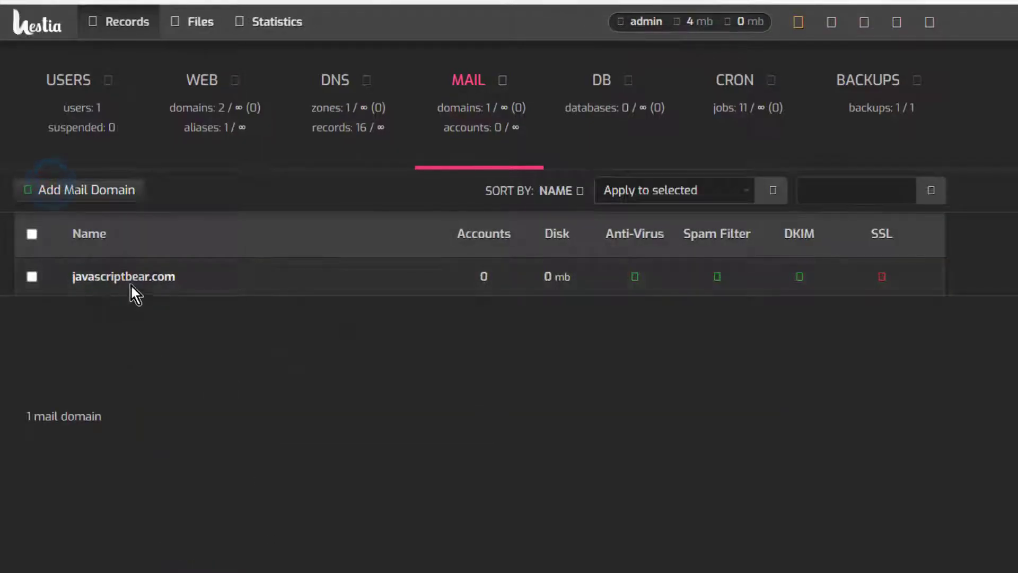
click(140, 283)
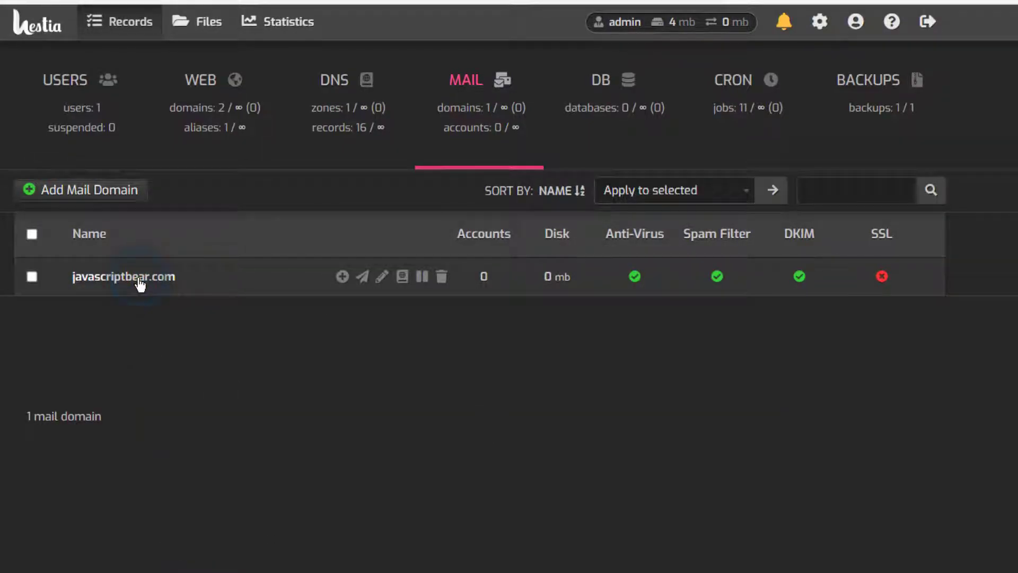
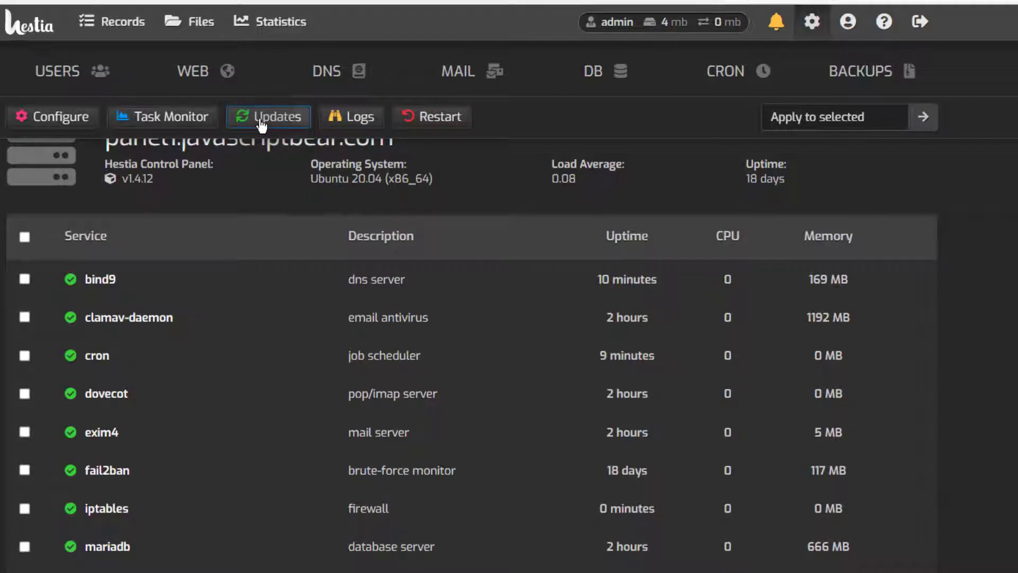
Step: Open the server Configure page in a new browser tab and switch to it
right_click(157, 123)
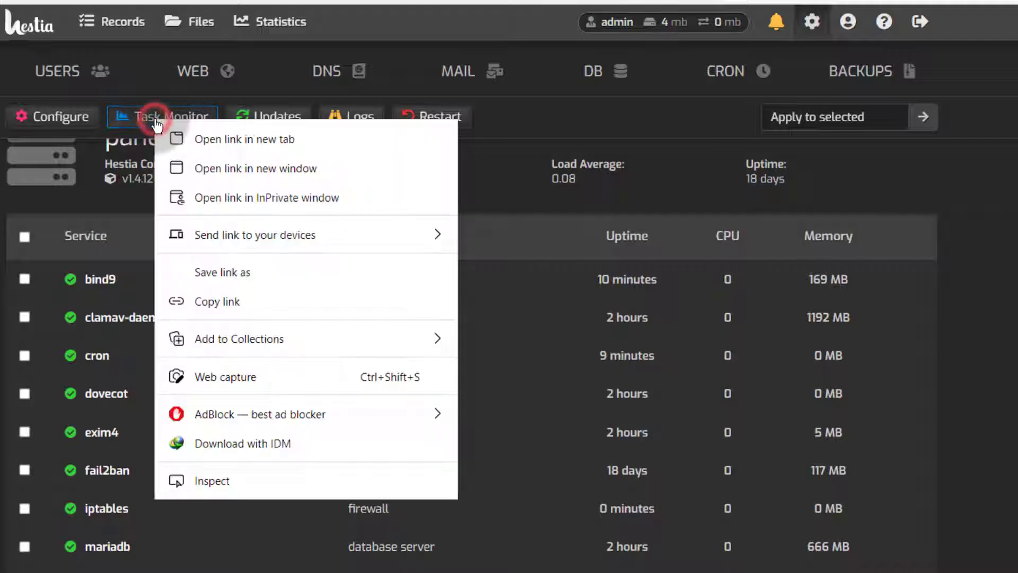
click(52, 151)
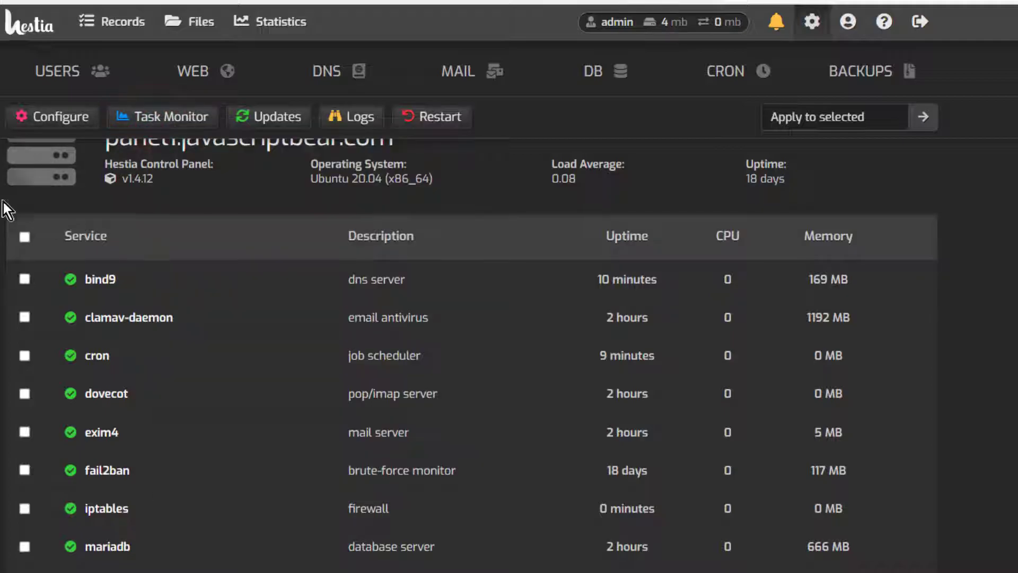
right_click(53, 122)
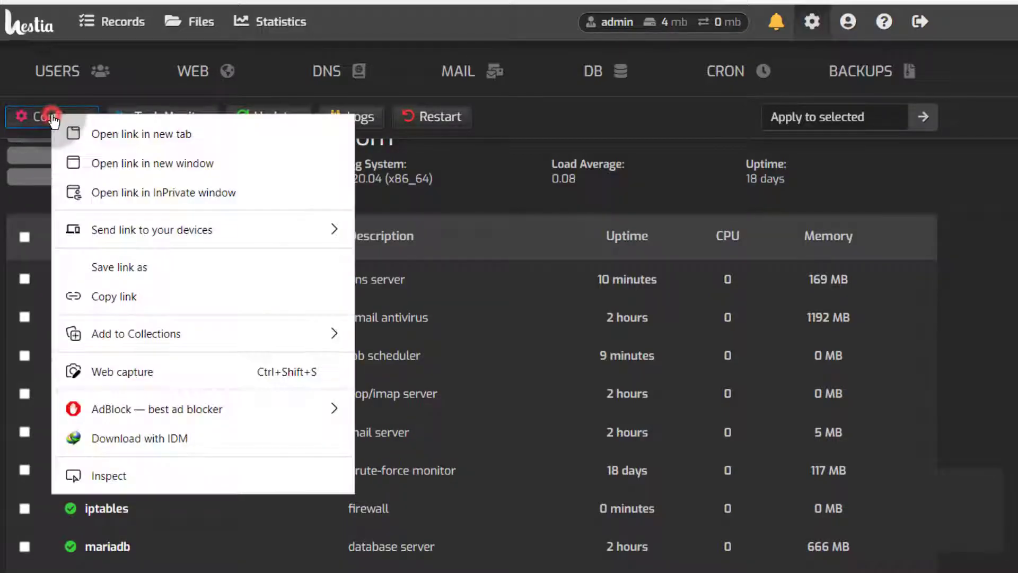
click(97, 130)
click(288, 2)
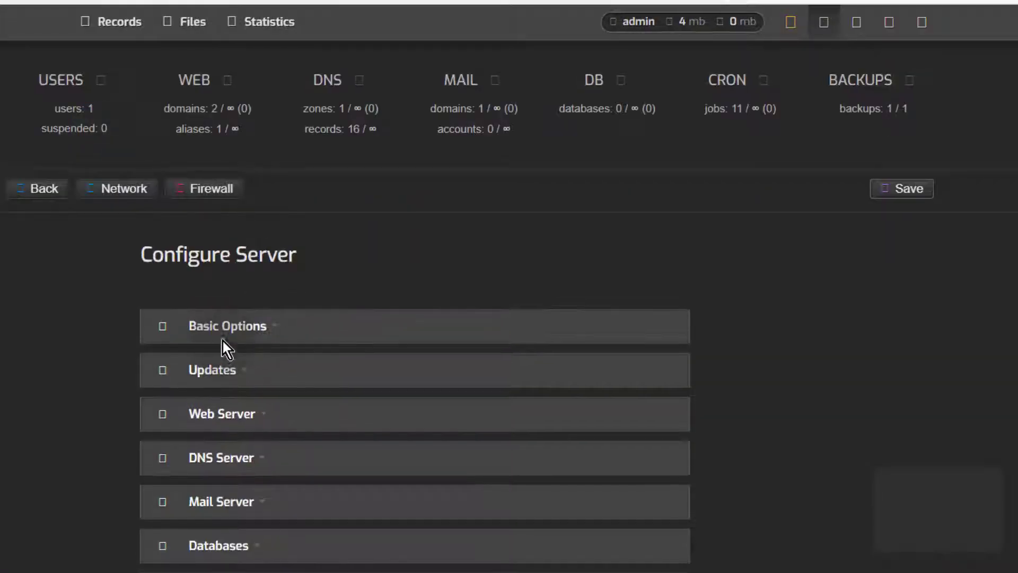
Step: Expand Web Server settings to review nginx, php-fpm backend and the enabled PHP versions
click(258, 393)
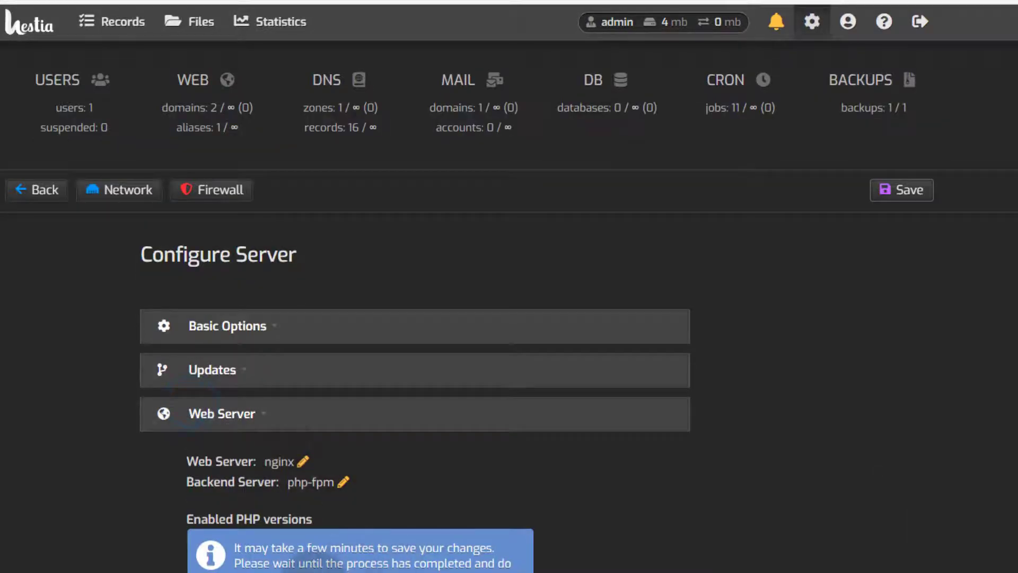
scroll(413, 371, down, 7)
scroll(313, 516, up, 6)
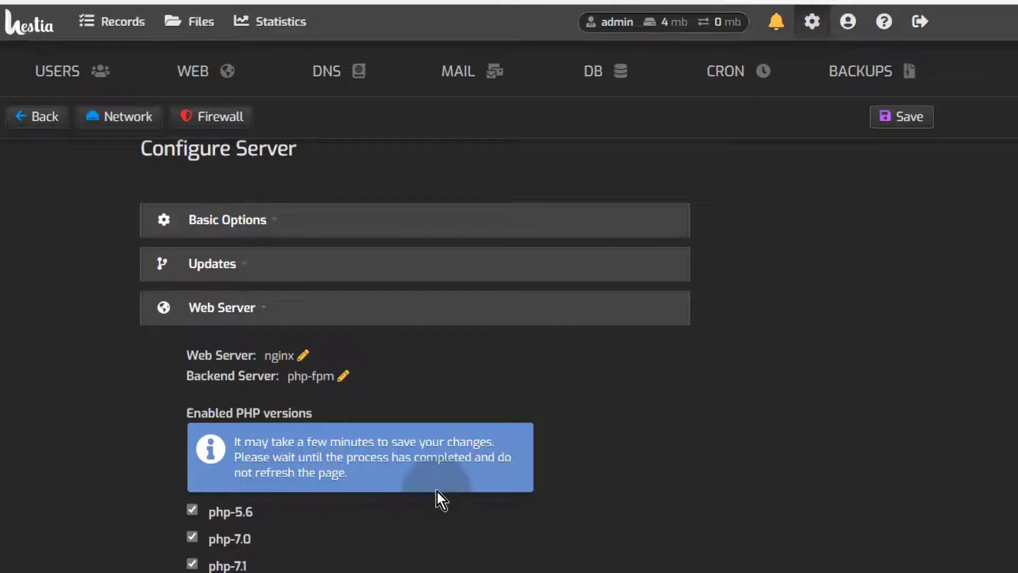
scroll(306, 400, up, 2)
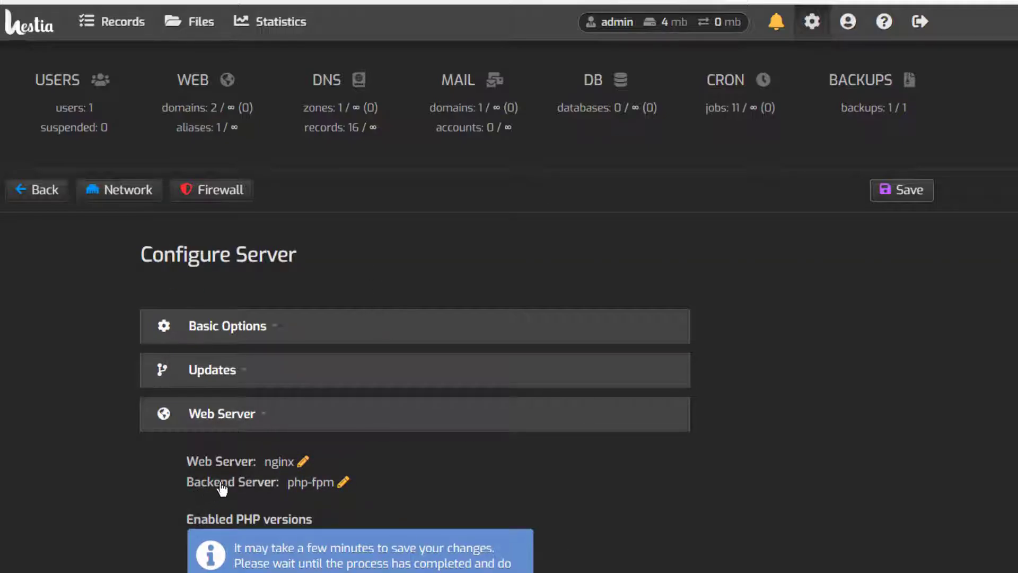
Step: Open the nginx service's settings page from the server services list
click(344, 483)
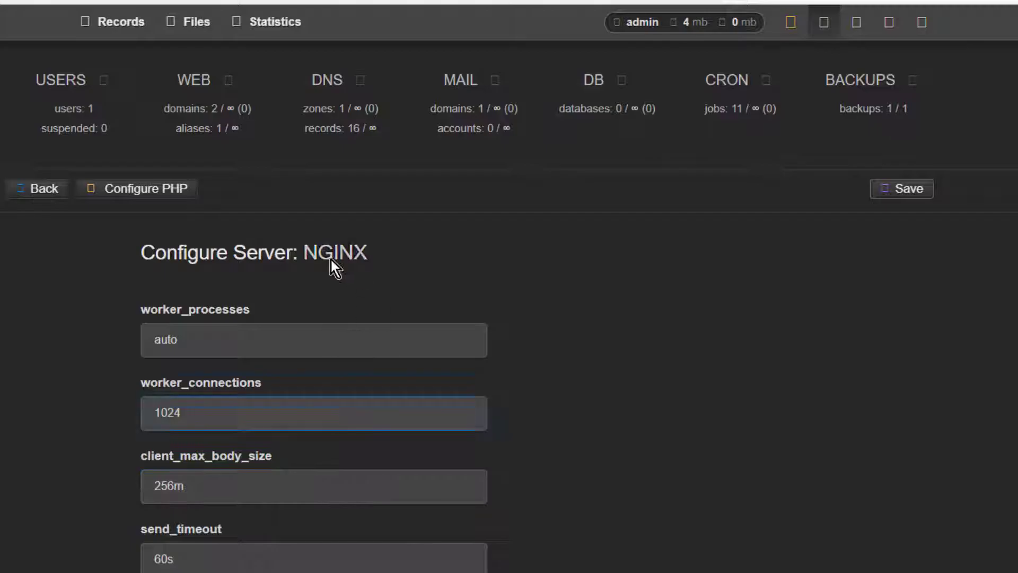
scroll(241, 487, down, 6)
scroll(245, 339, up, 2)
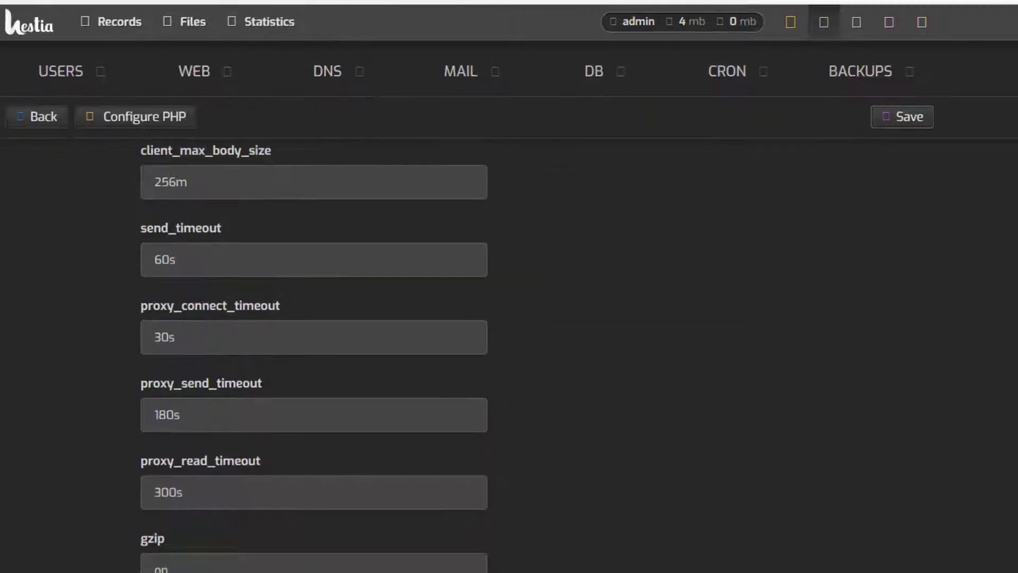
key(alt+Left)
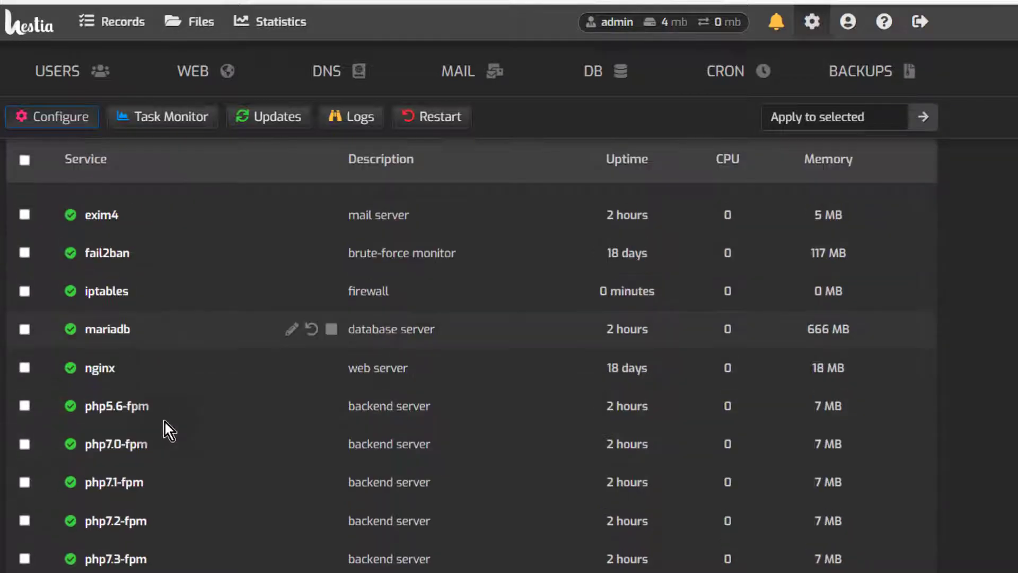
scroll(166, 424, down, 4)
mouse_move(106, 371)
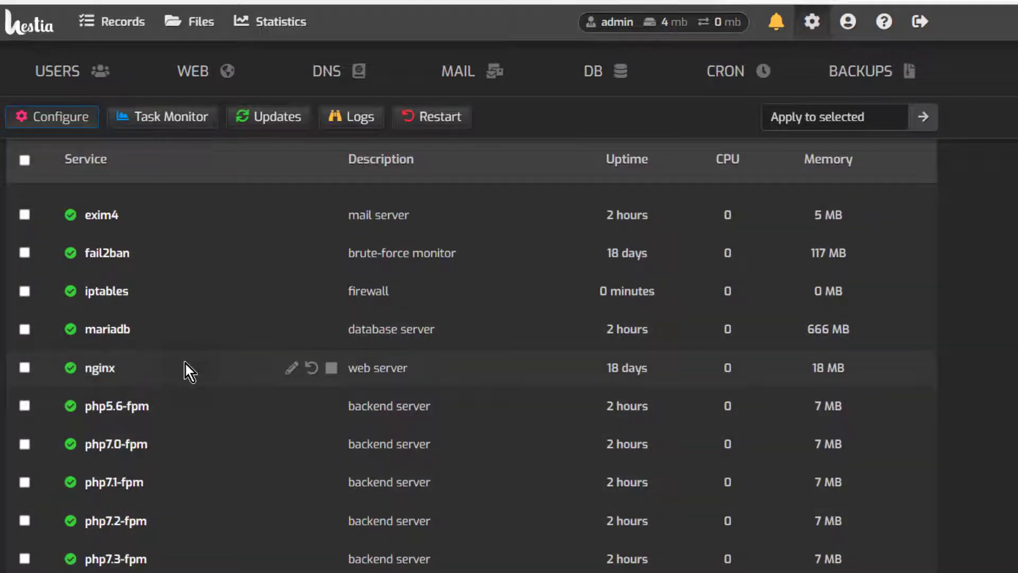
click(291, 371)
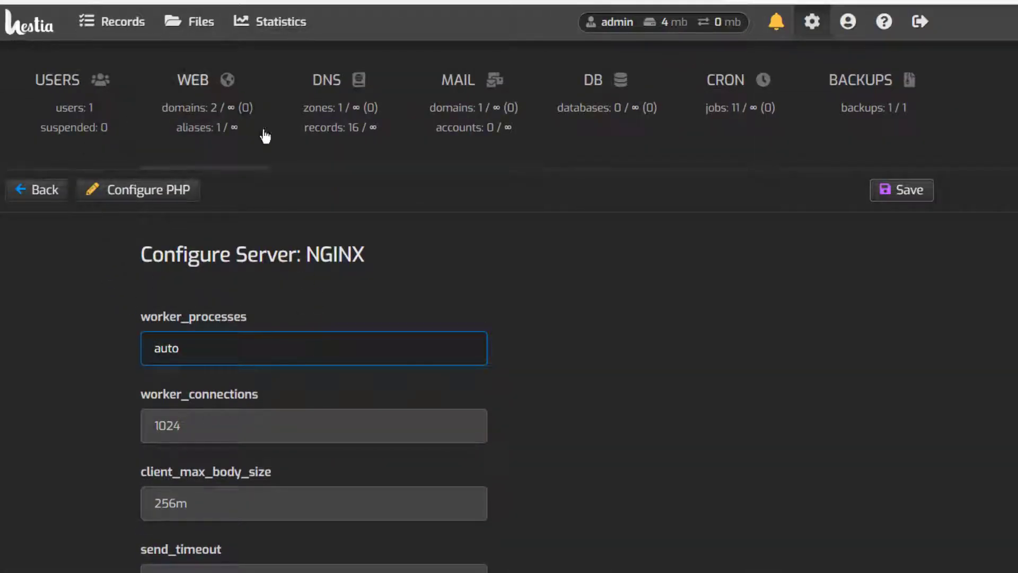
scroll(199, 450, down, 2)
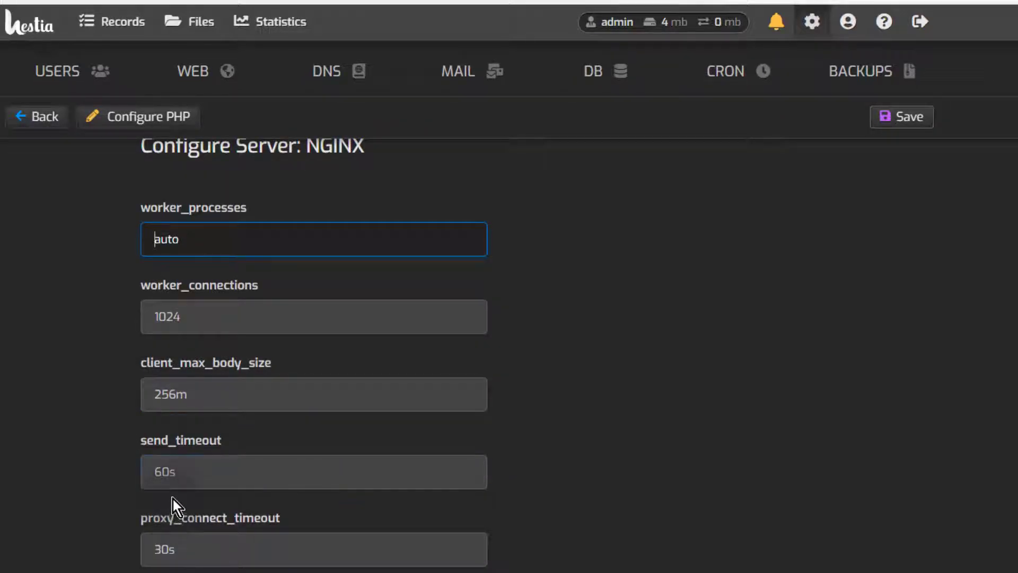
Step: Review send_timeout 60s, proxy_connect_timeout, proxy_send_timeout and gzip fields without changing them
click(177, 470)
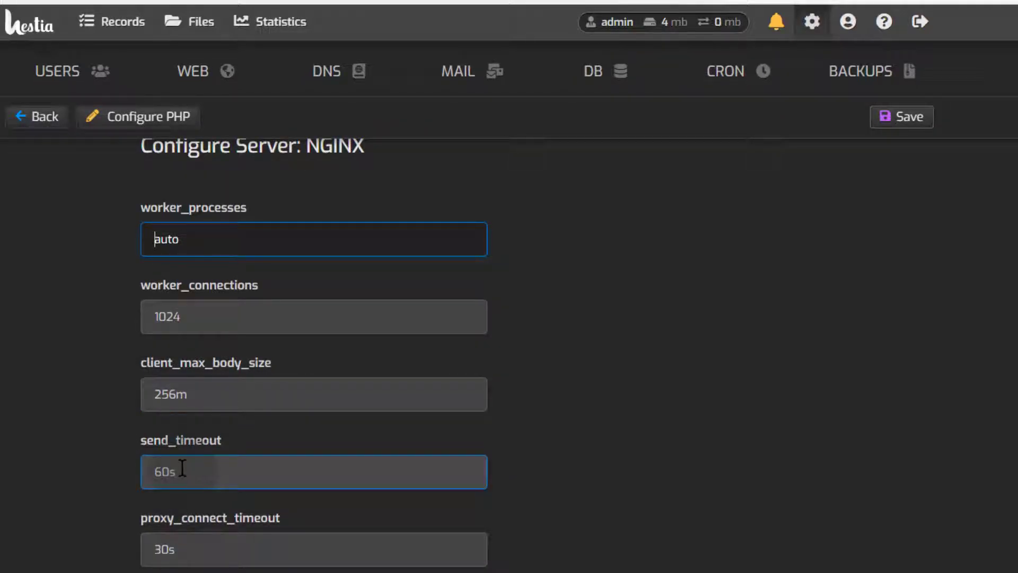
drag(178, 469, 152, 470)
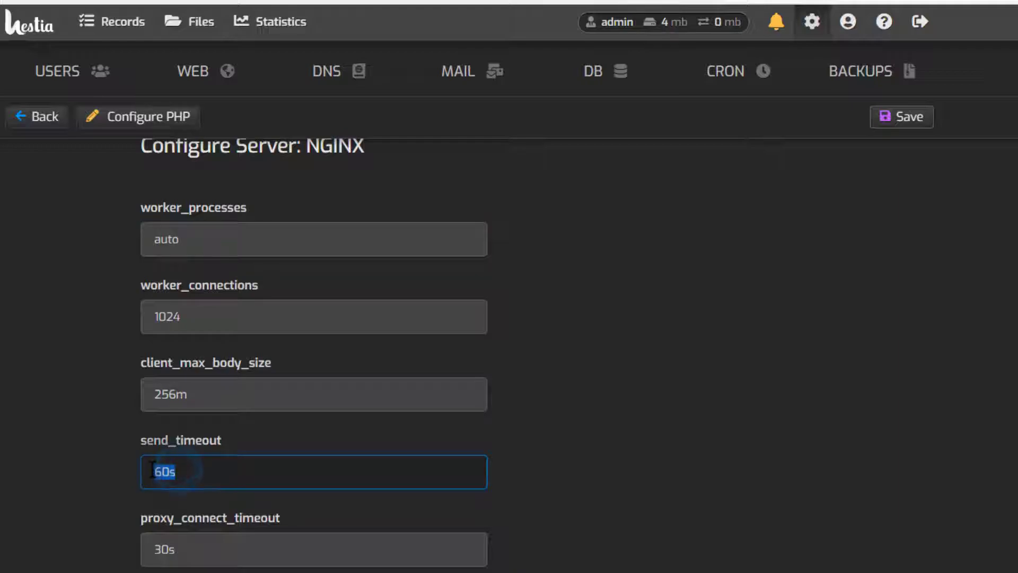
click(165, 470)
click(107, 516)
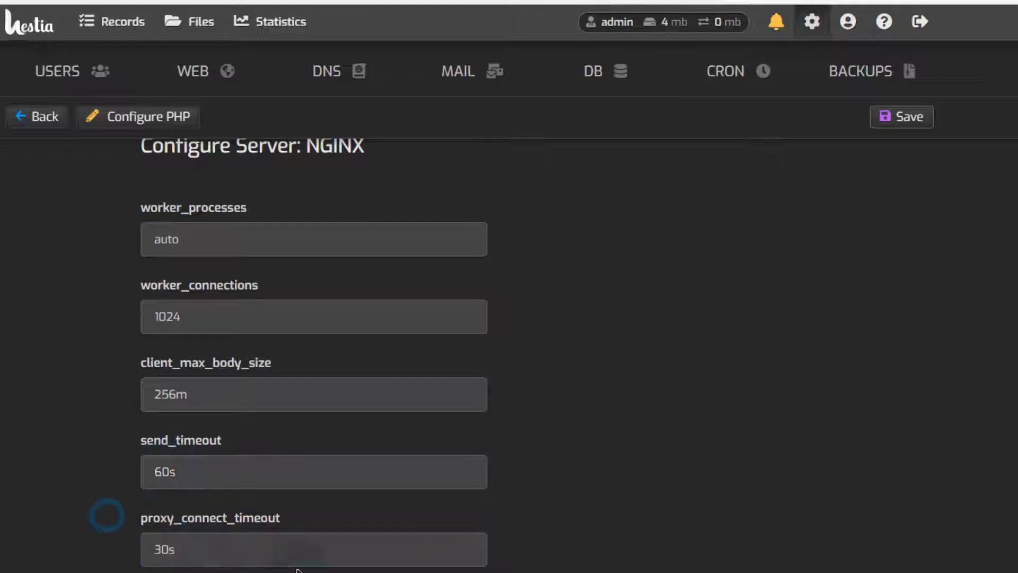
click(218, 538)
click(161, 542)
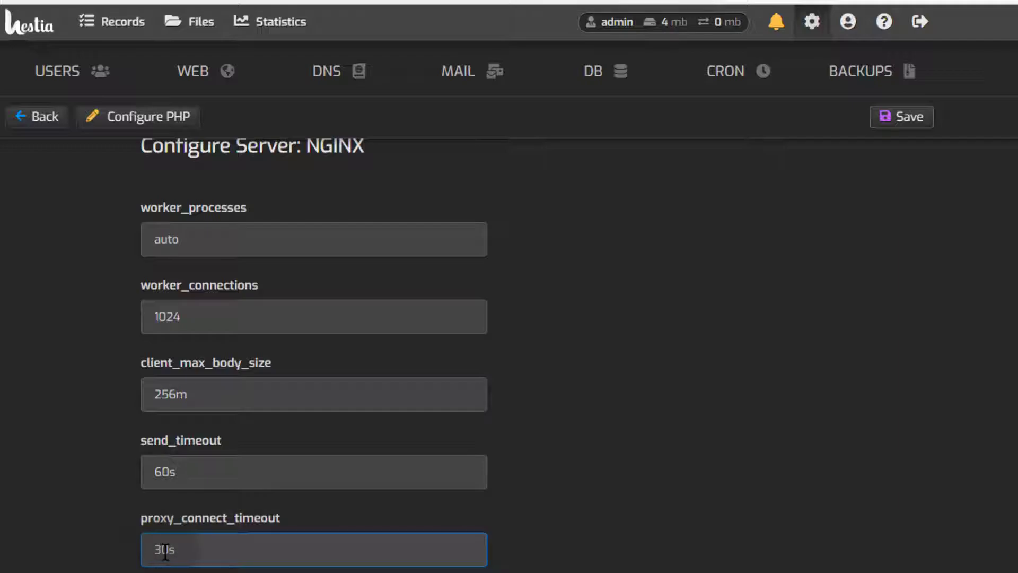
scroll(165, 552, down, 2)
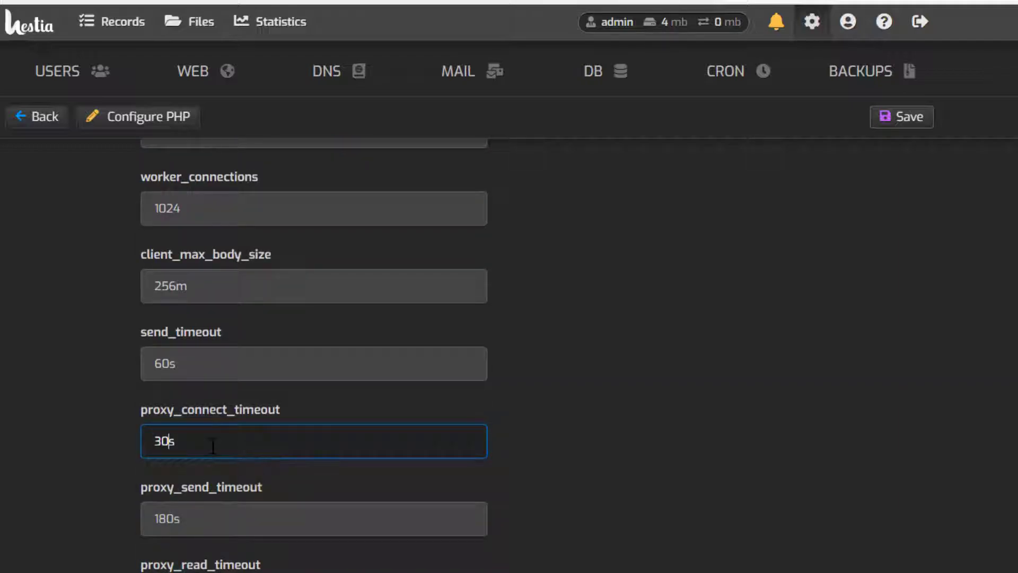
click(67, 461)
click(190, 519)
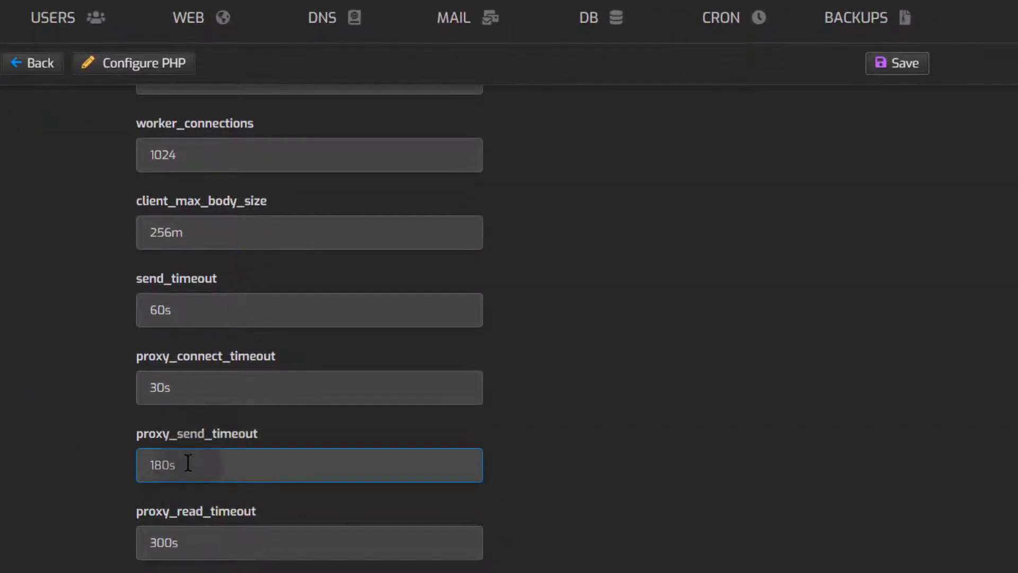
scroll(184, 436, down, 1)
click(66, 424)
scroll(275, 300, down, 3)
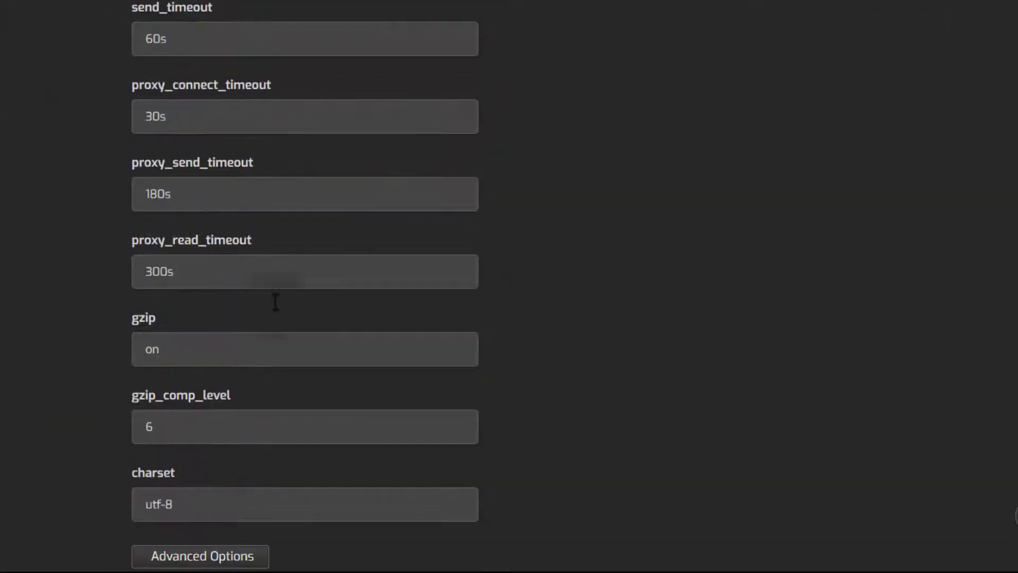
click(224, 356)
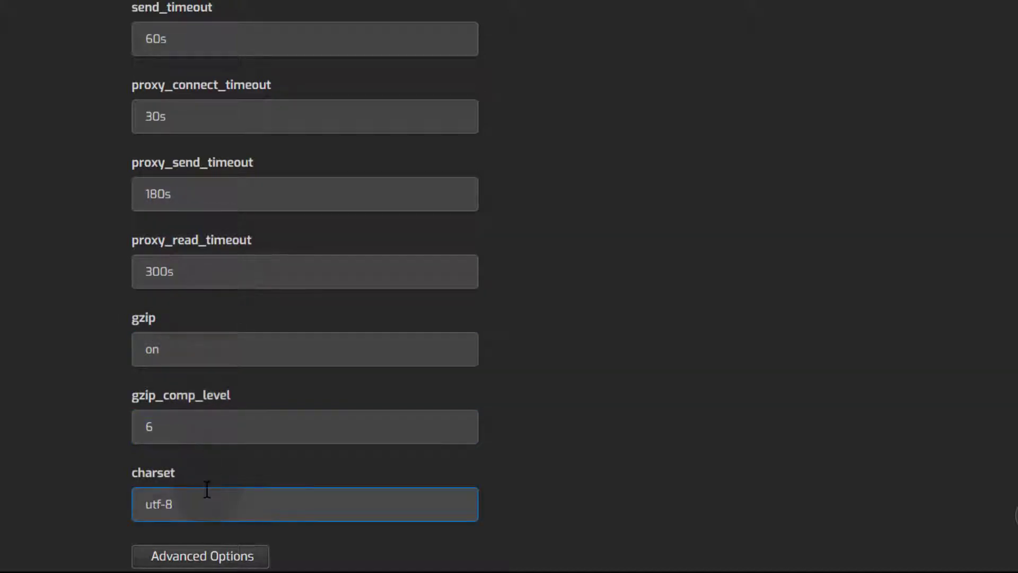
Step: Switch to the raw nginx.conf view briefly, then return to the basic NGINX form
click(209, 554)
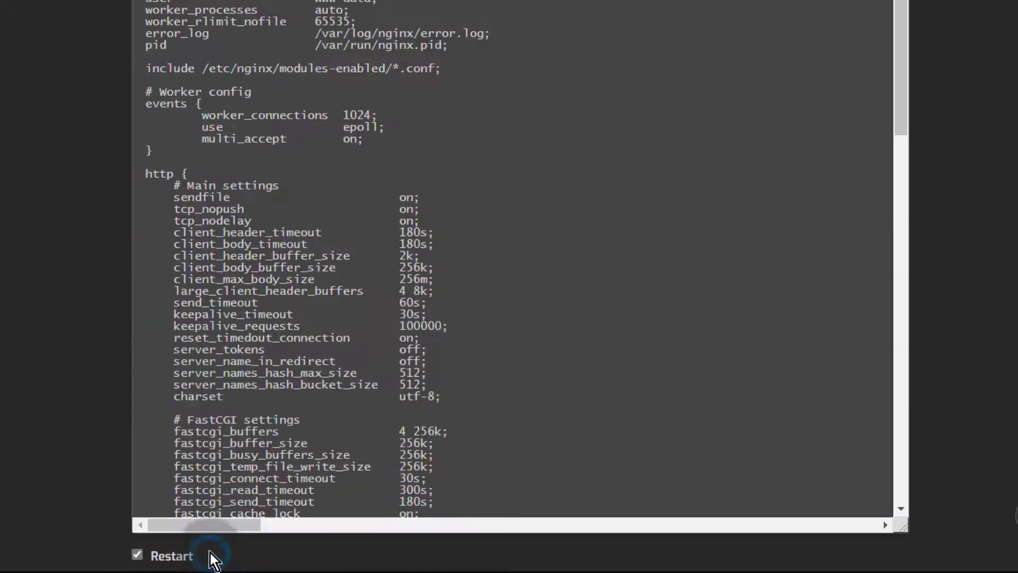
click(255, 41)
scroll(259, 69, down, 15)
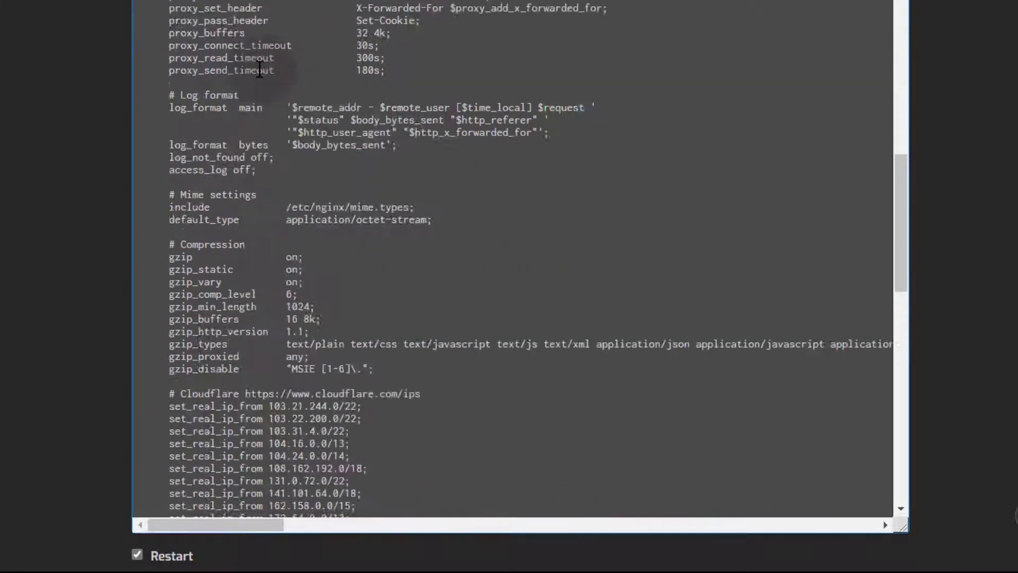
scroll(259, 69, down, 10)
scroll(259, 69, up, 20)
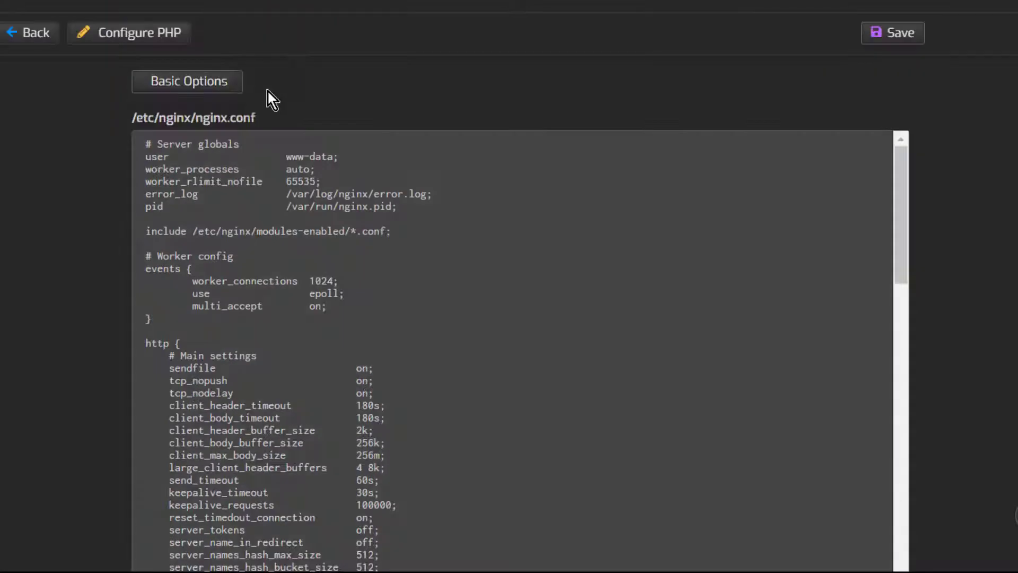
click(179, 85)
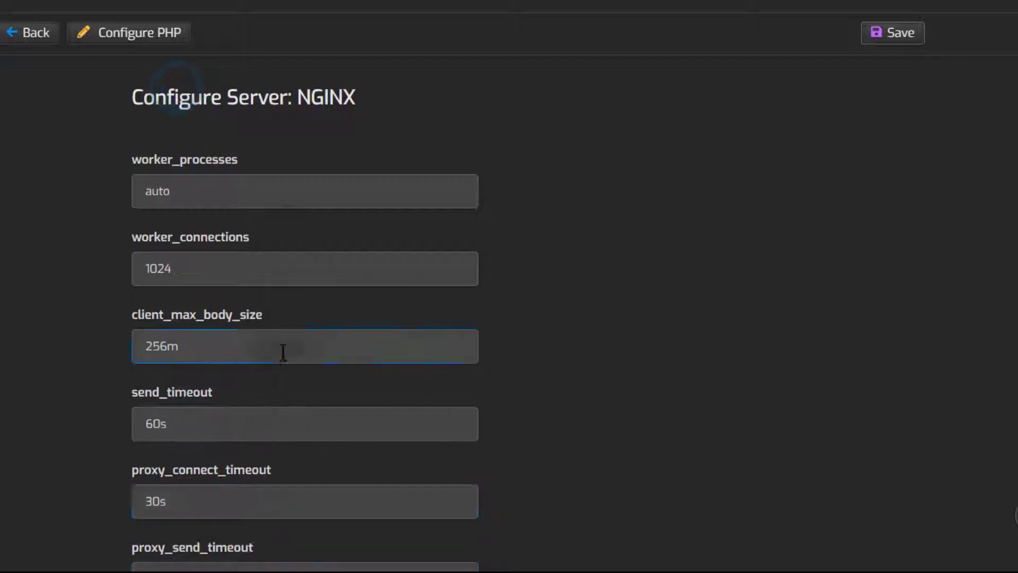
scroll(284, 353, down, 7)
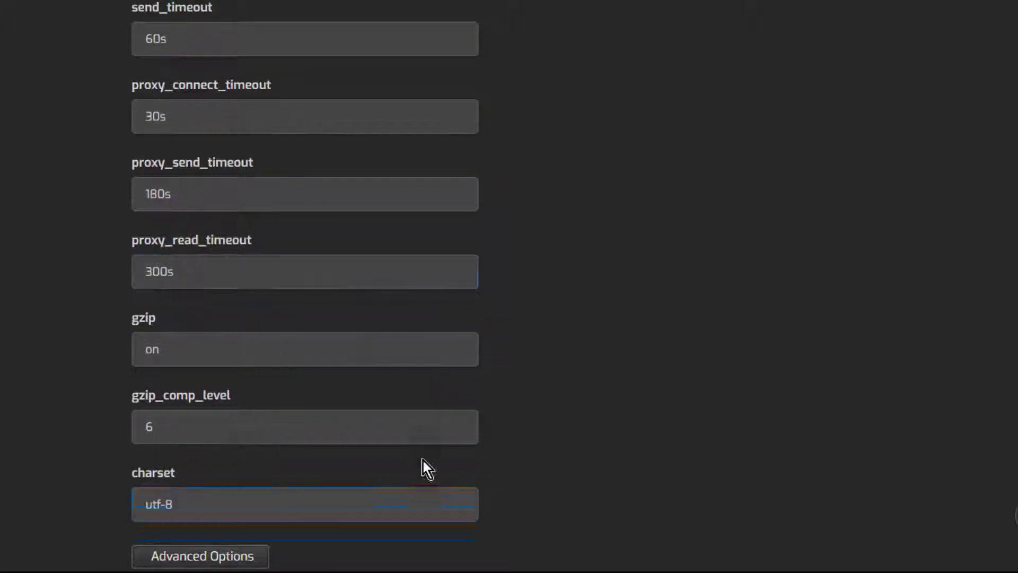
Step: Reopen raw /etc/nginx/nginx.conf and scroll to the Cloudflare set_real_ip_from ranges and SSL session settings
click(215, 556)
scroll(319, 154, down, 3)
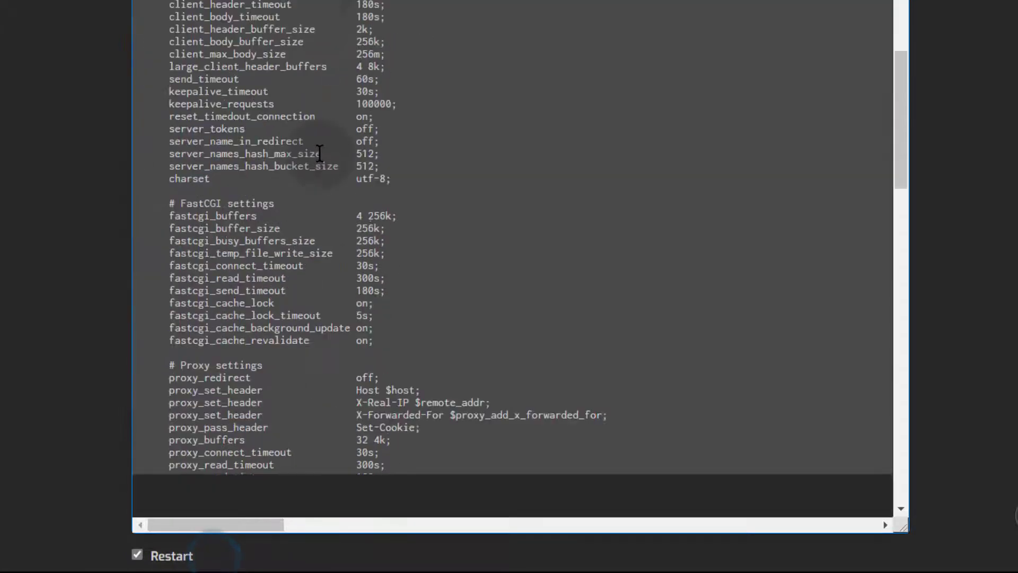
scroll(320, 154, down, 4)
scroll(318, 138, up, 10)
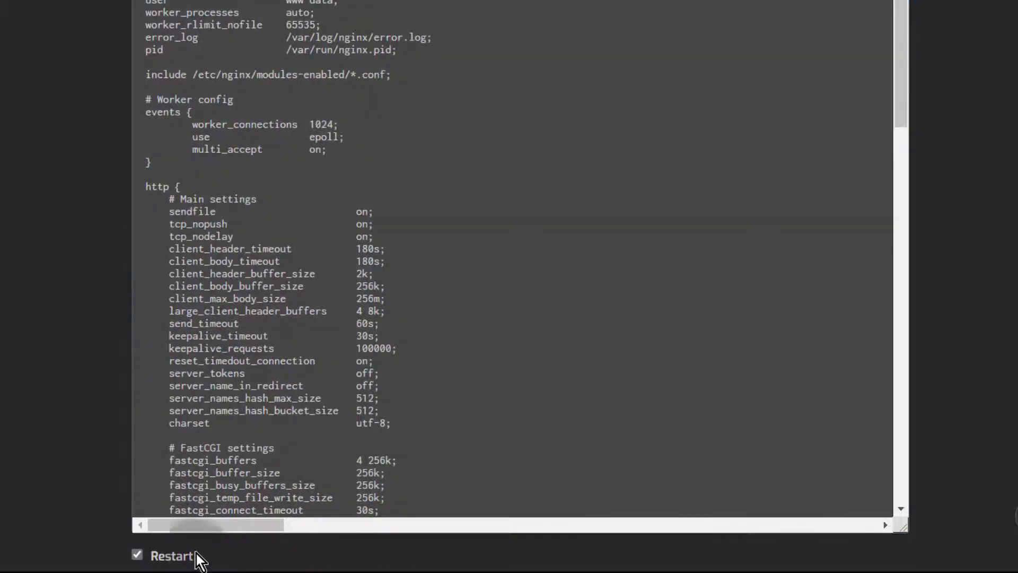
scroll(178, 562, up, 4)
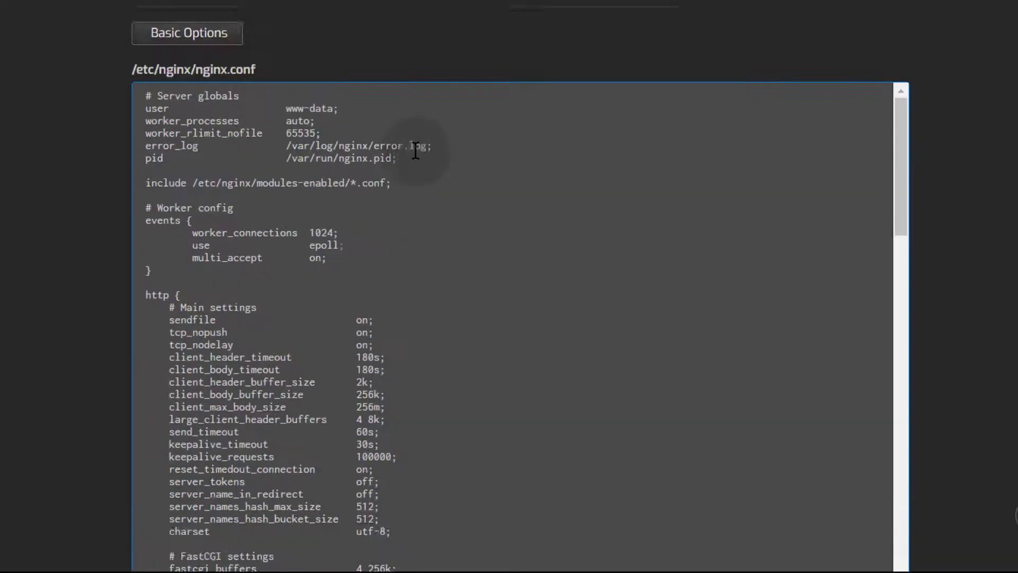
scroll(305, 282, down, 7)
scroll(305, 282, down, 6)
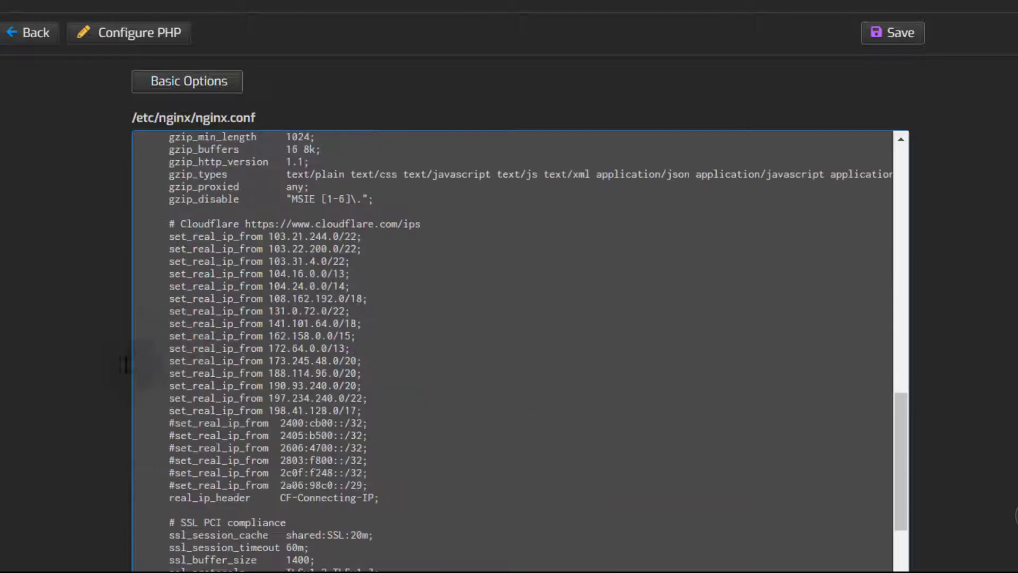
scroll(127, 360, down, 3)
scroll(60, 229, up, 3)
Step: Open php8.0-fpm settings and review max_execution_time 30, memory_limit 128M, upload_max_filesize 2M
click(35, 39)
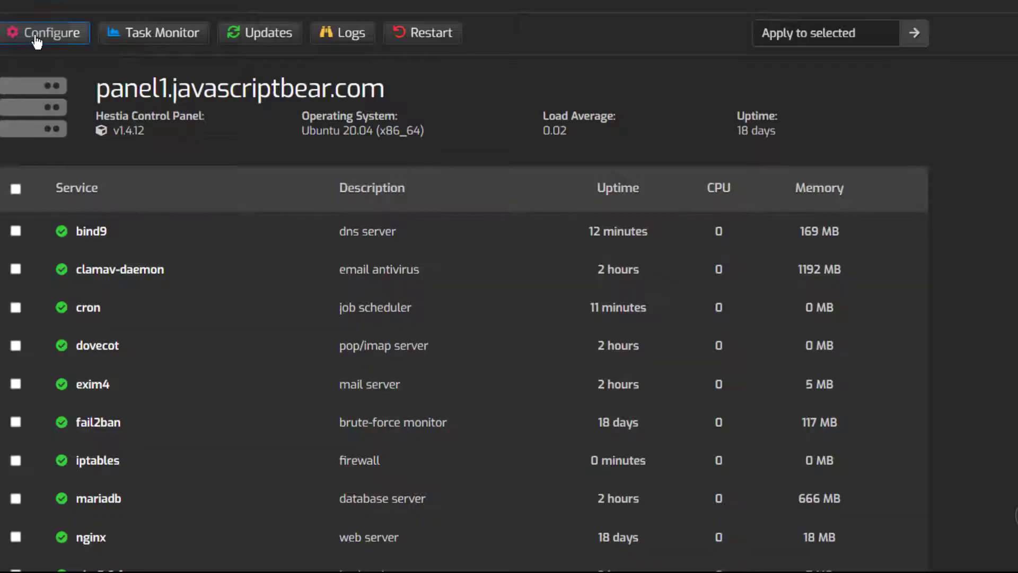
scroll(174, 357, down, 8)
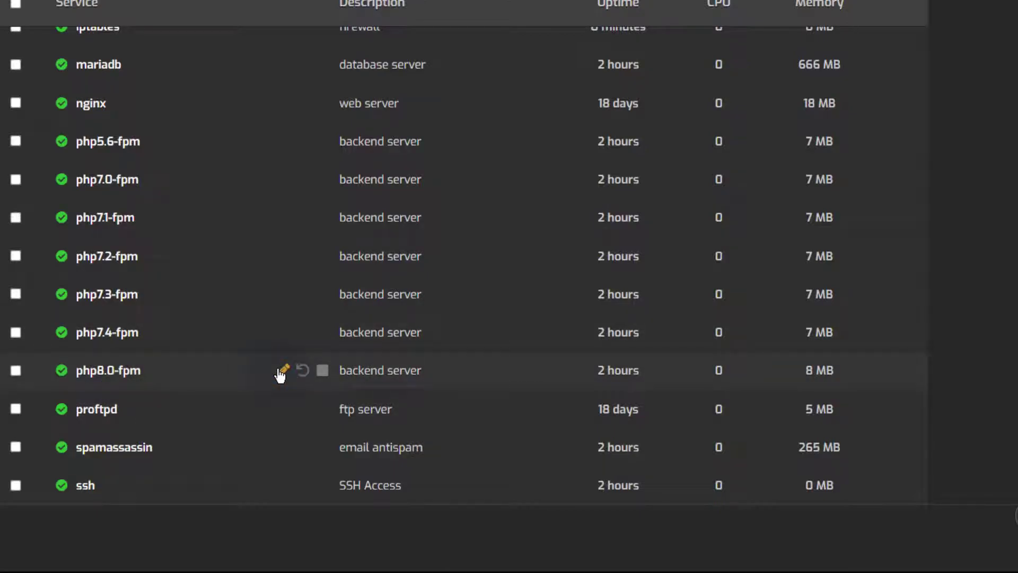
click(282, 371)
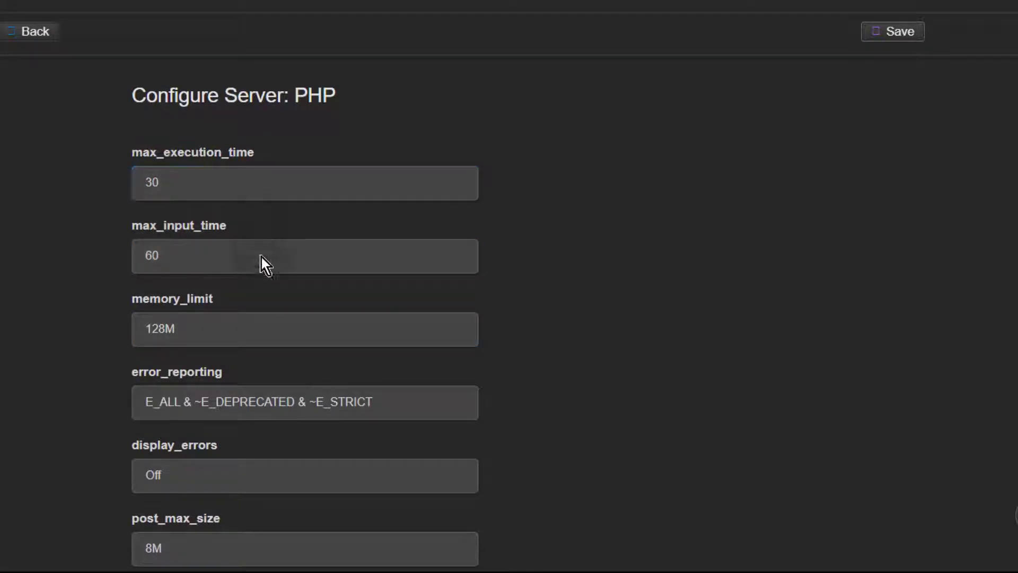
scroll(261, 264, down, 2)
click(236, 274)
scroll(235, 273, up, 2)
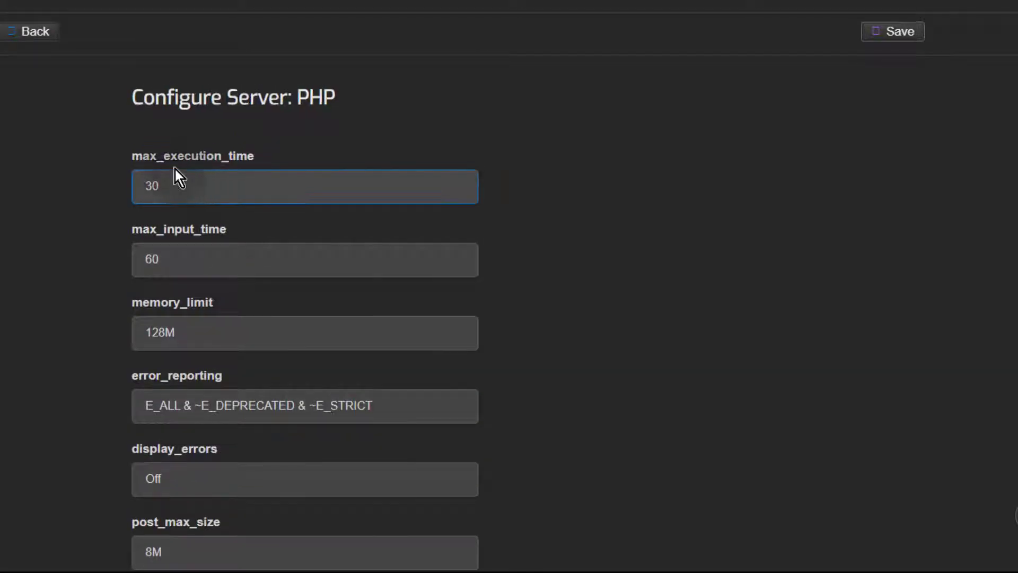
click(141, 192)
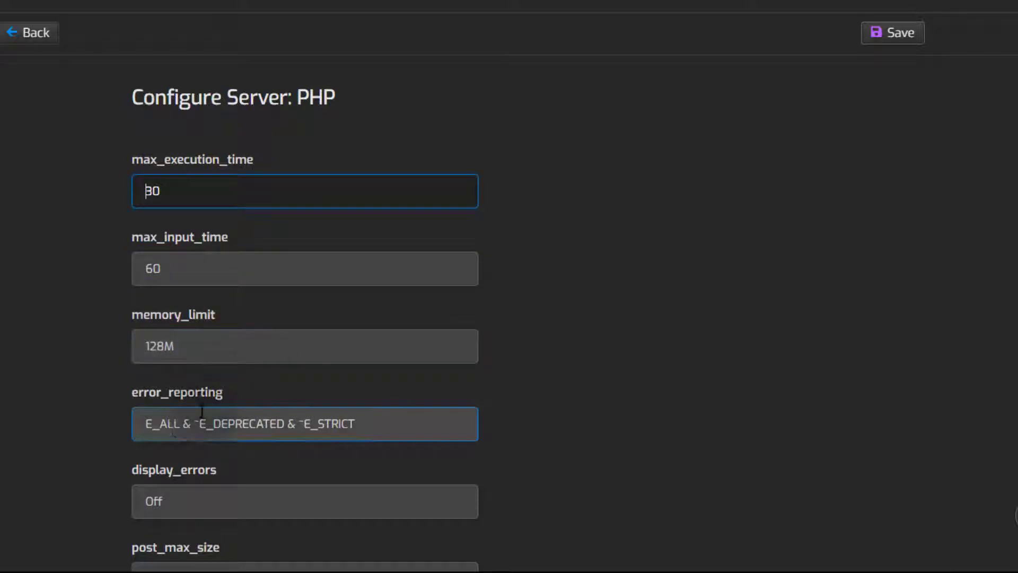
scroll(202, 411, down, 3)
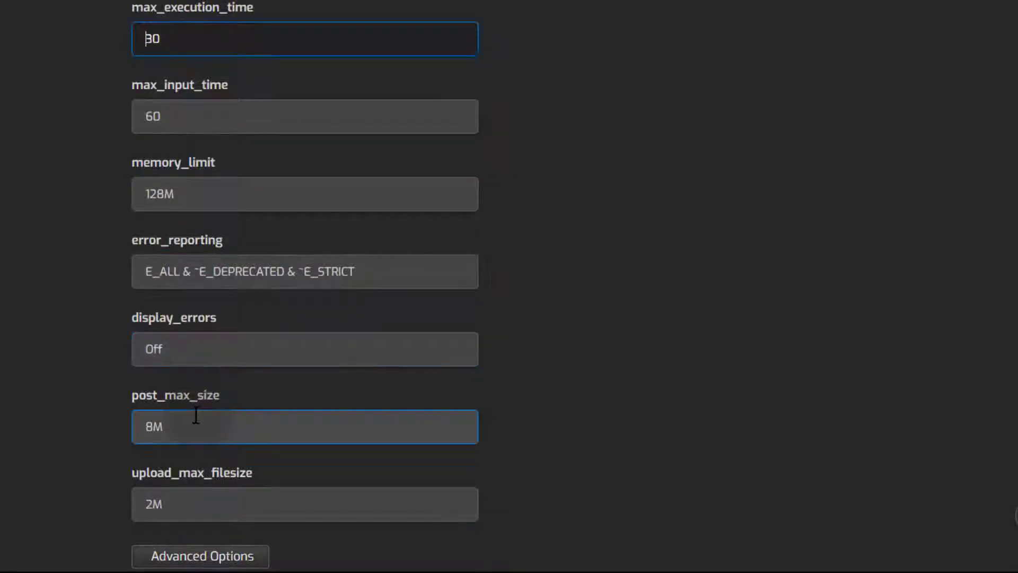
click(189, 556)
scroll(354, 233, down, 15)
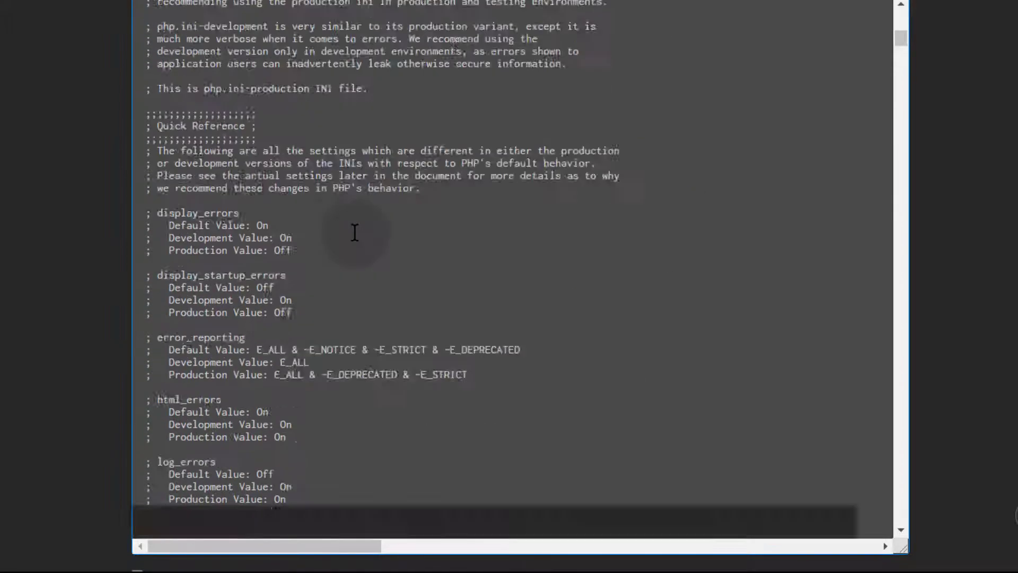
scroll(355, 233, down, 20)
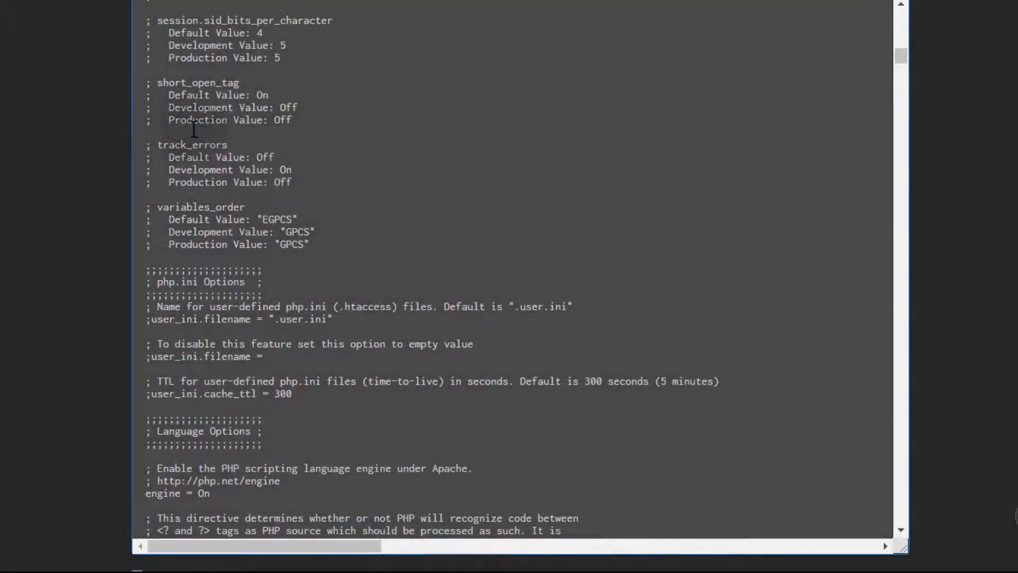
scroll(217, 201, down, 2)
scroll(228, 233, up, 10)
scroll(236, 258, down, 9)
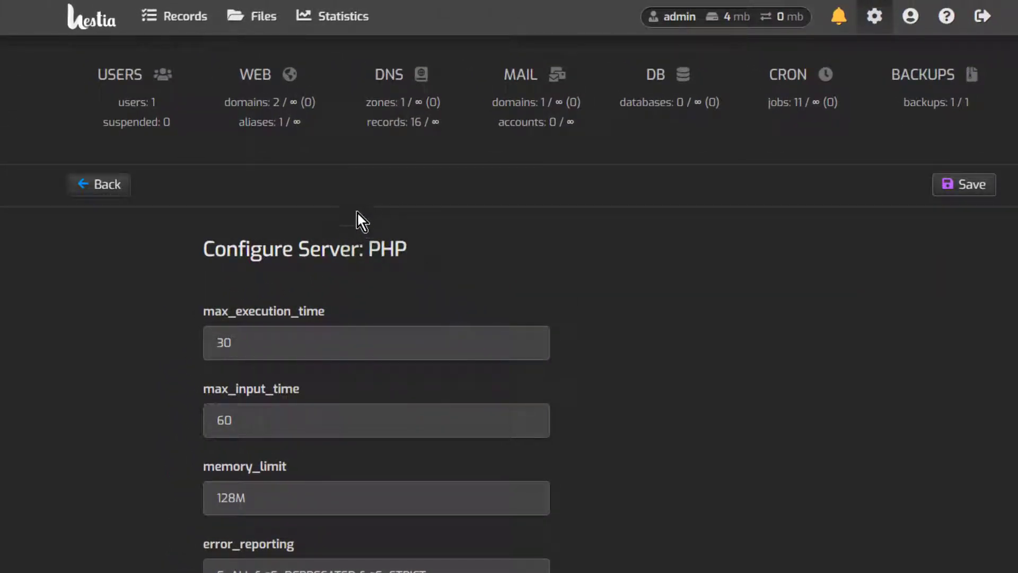
click(265, 84)
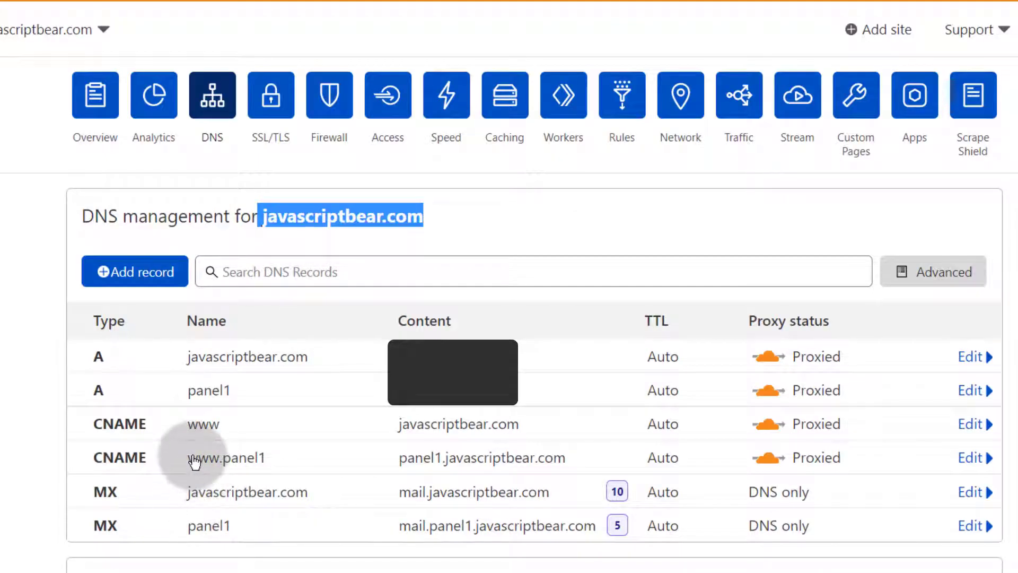
click(189, 456)
drag(218, 464, 241, 465)
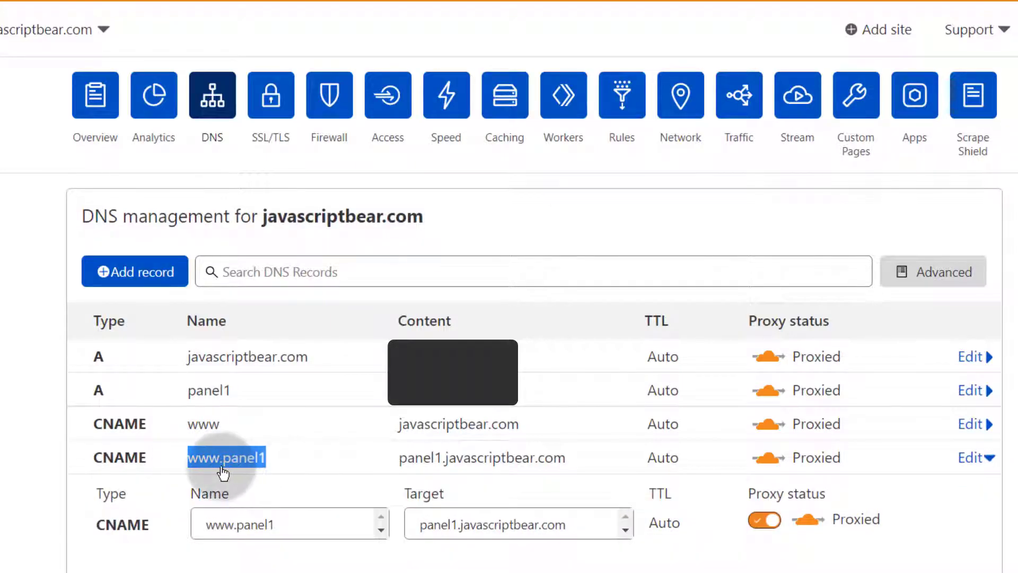
click(265, 465)
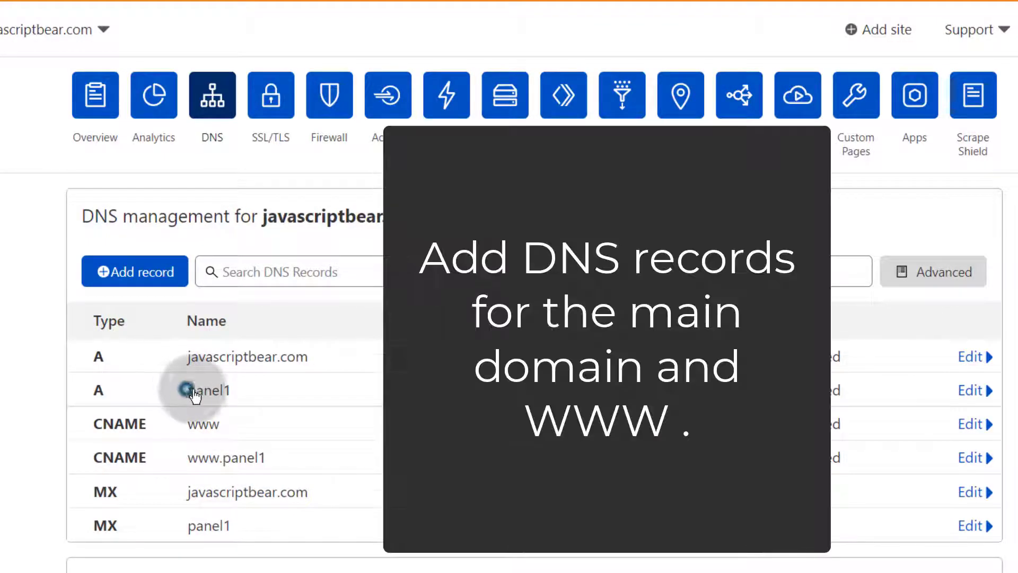
double_click(190, 392)
scroll(209, 470, down, 4)
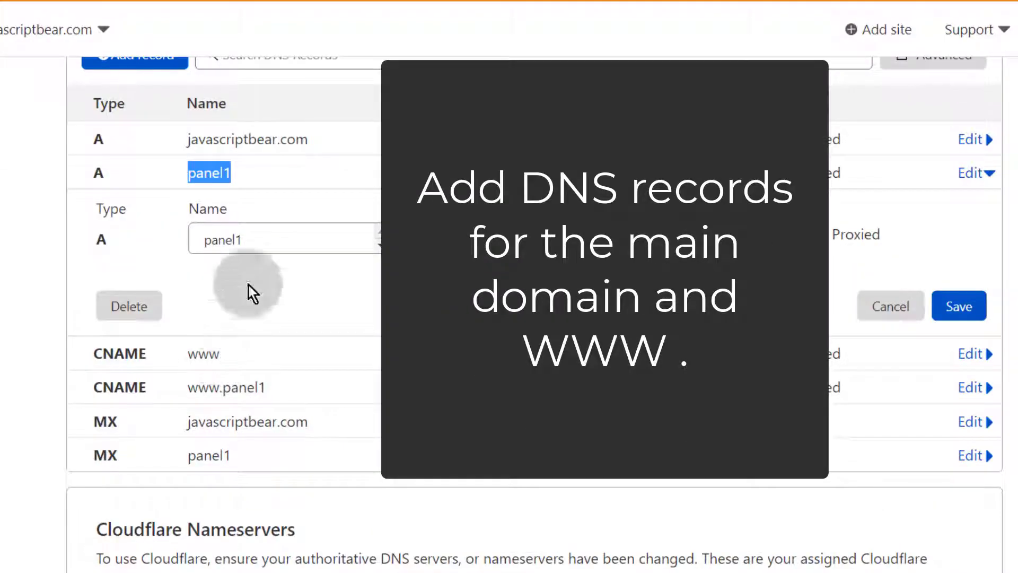
Step: Open the javascriptbear.com A record and www CNAME record to review their proxied settings
click(231, 138)
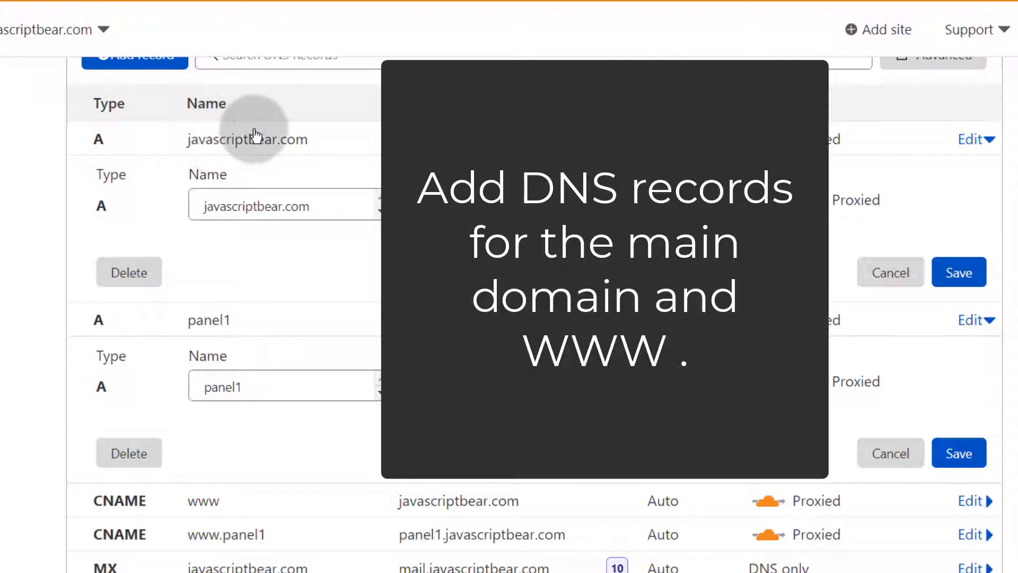
click(204, 501)
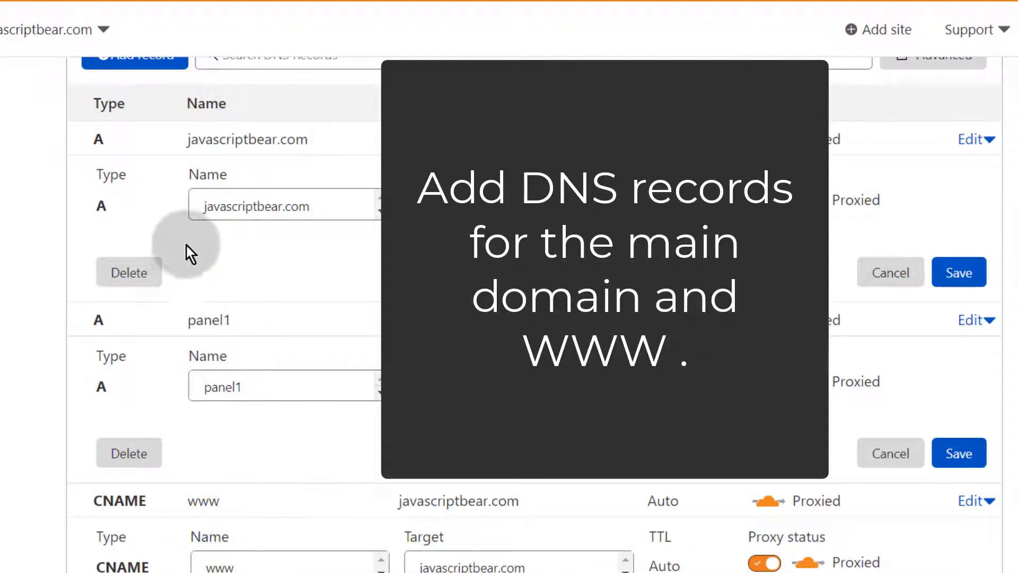
click(219, 322)
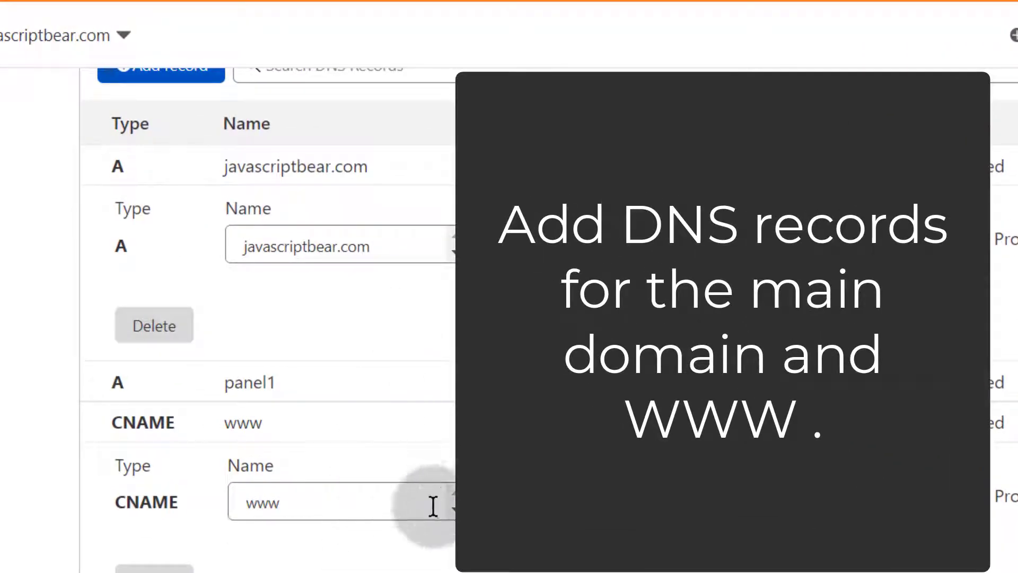
scroll(227, 534, up, 4)
scroll(240, 567, down, 6)
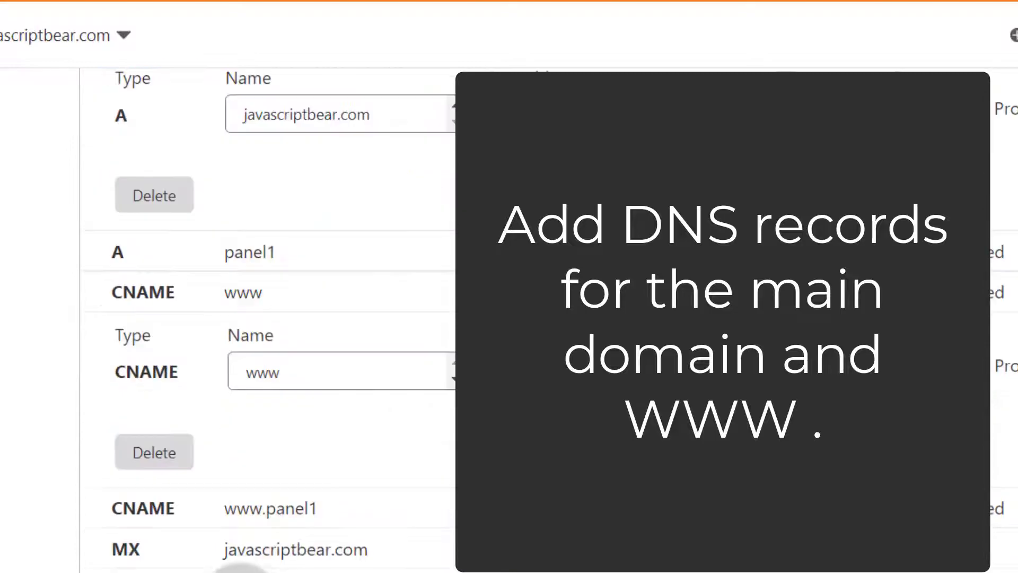
scroll(239, 567, up, 5)
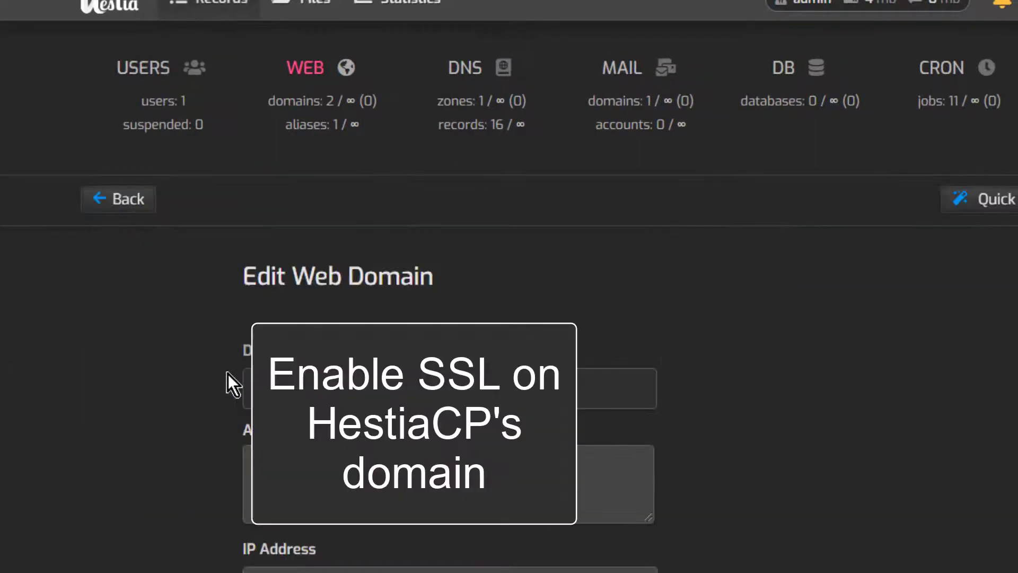
Step: Choose 'Redirect visitors to panel1.javascriptbear.com' for the panel1 web domain and save
scroll(145, 499, down, 2)
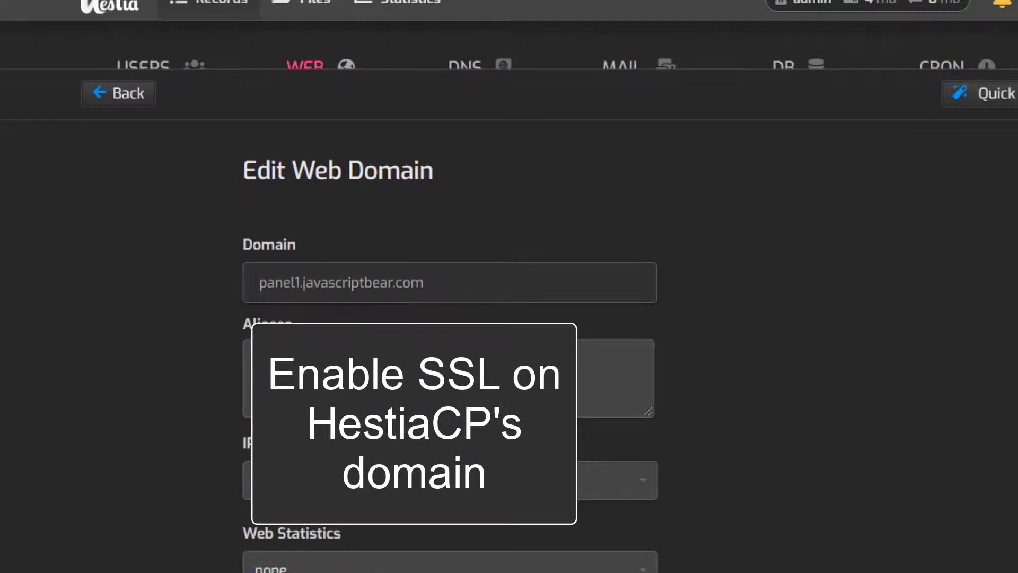
scroll(385, 291, down, 7)
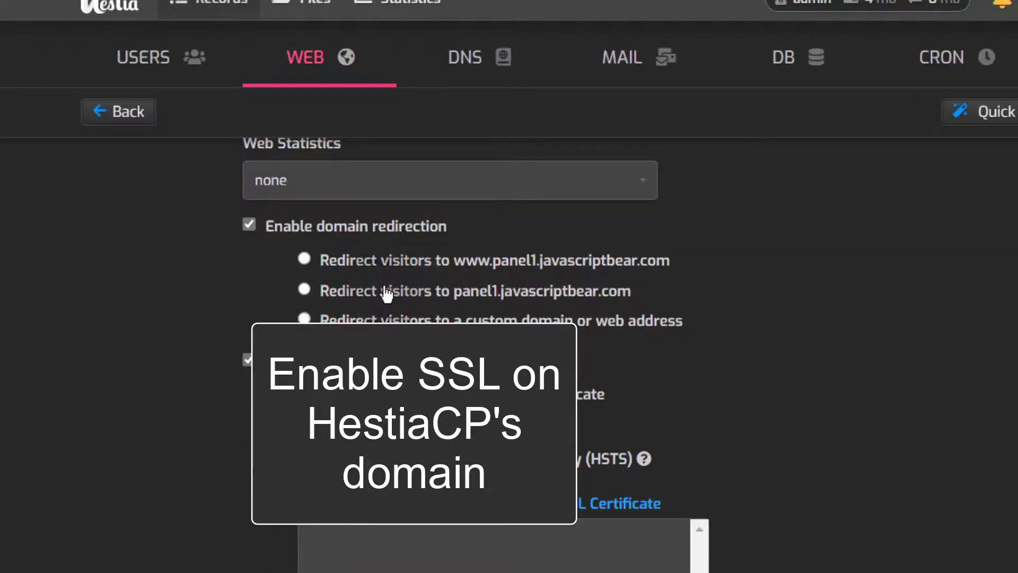
click(304, 290)
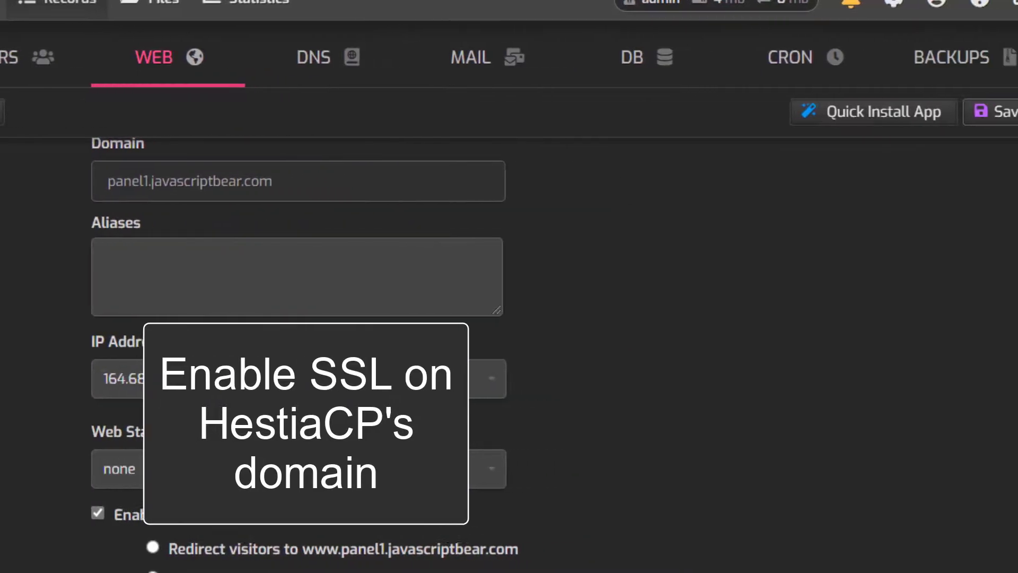
click(778, 116)
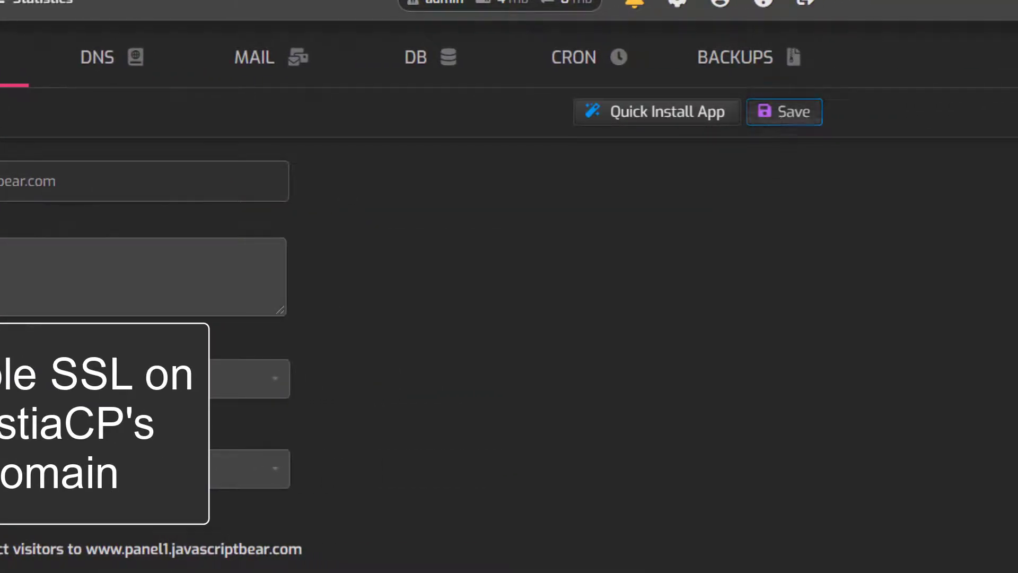